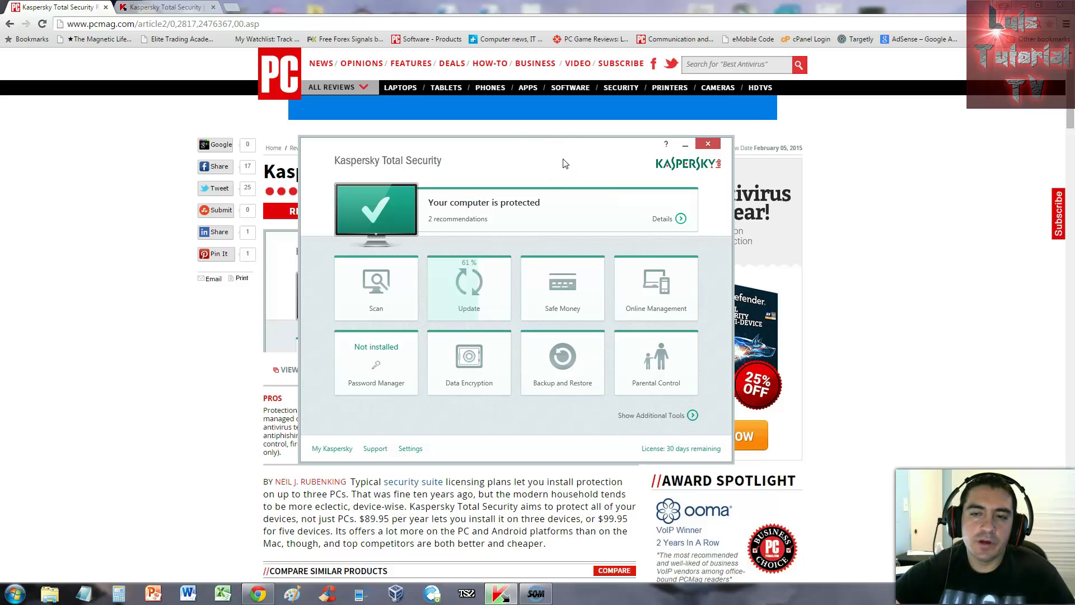
Step: Nudge the Kaspersky window down and bring PCMag's Excellent-rated Kaspersky Total Security review to the front
left_click_drag(537, 147, 551, 174)
left_click(893, 199)
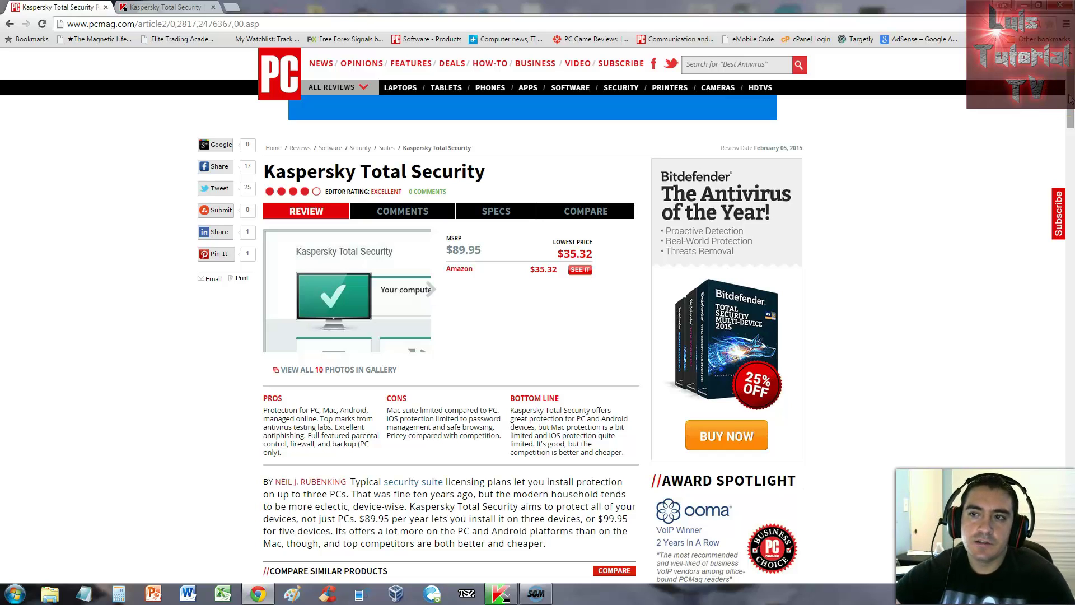
scroll(1070, 101, "down", 1)
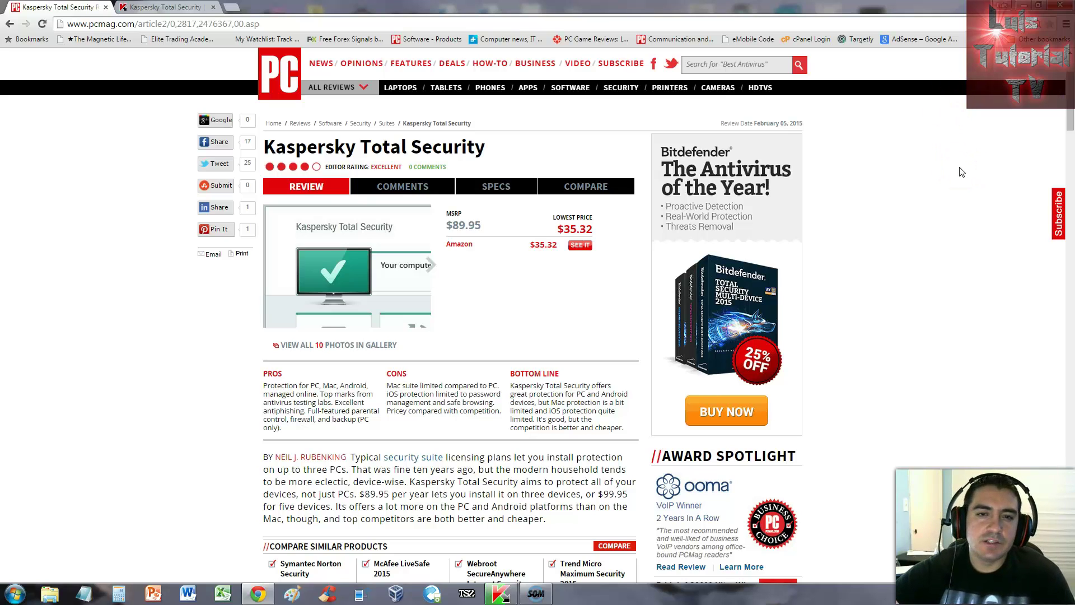
left_click(930, 189)
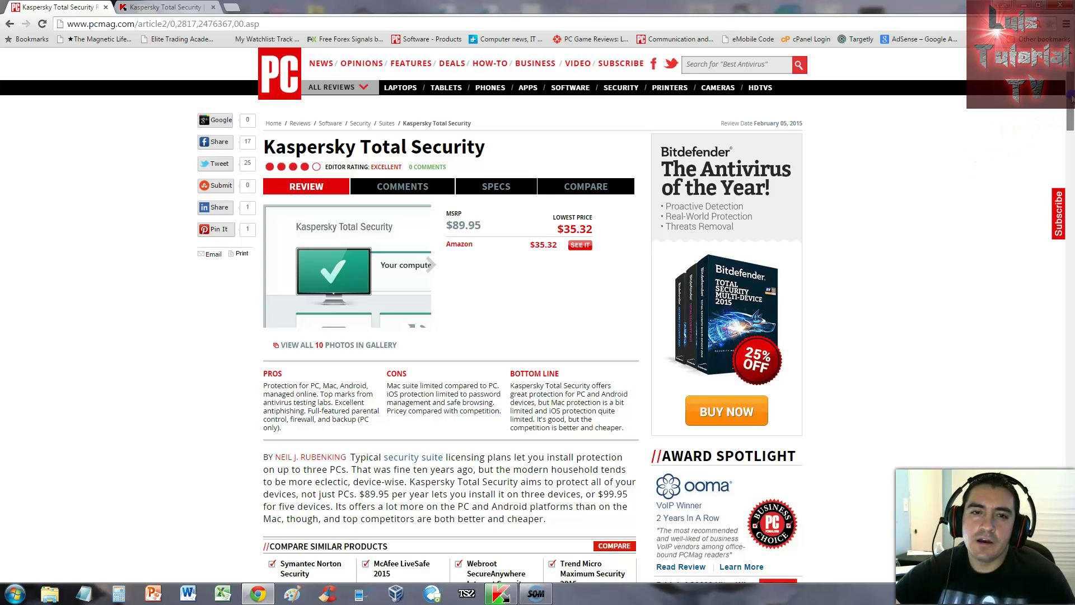
scroll(1071, 99, "down", 1)
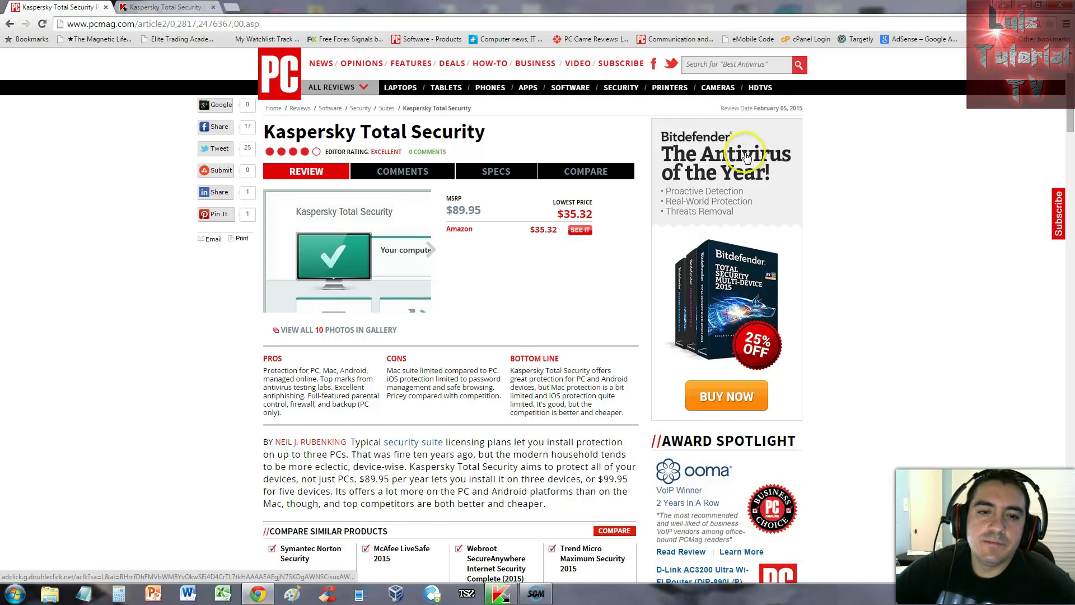
scroll(369, 319, "down", 1)
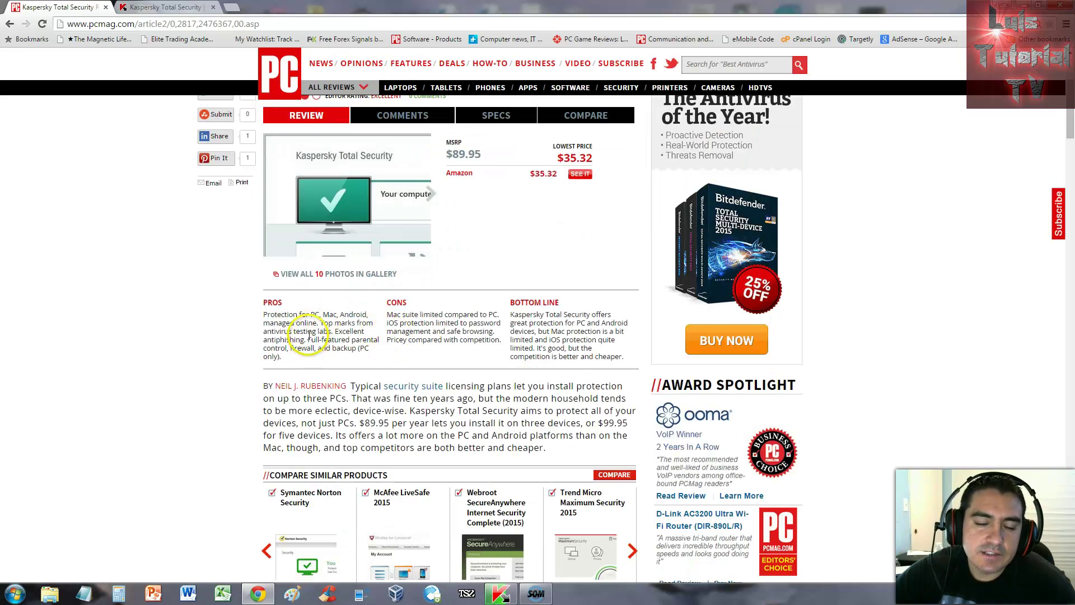
left_click_drag(311, 314, 361, 316)
left_click(282, 327)
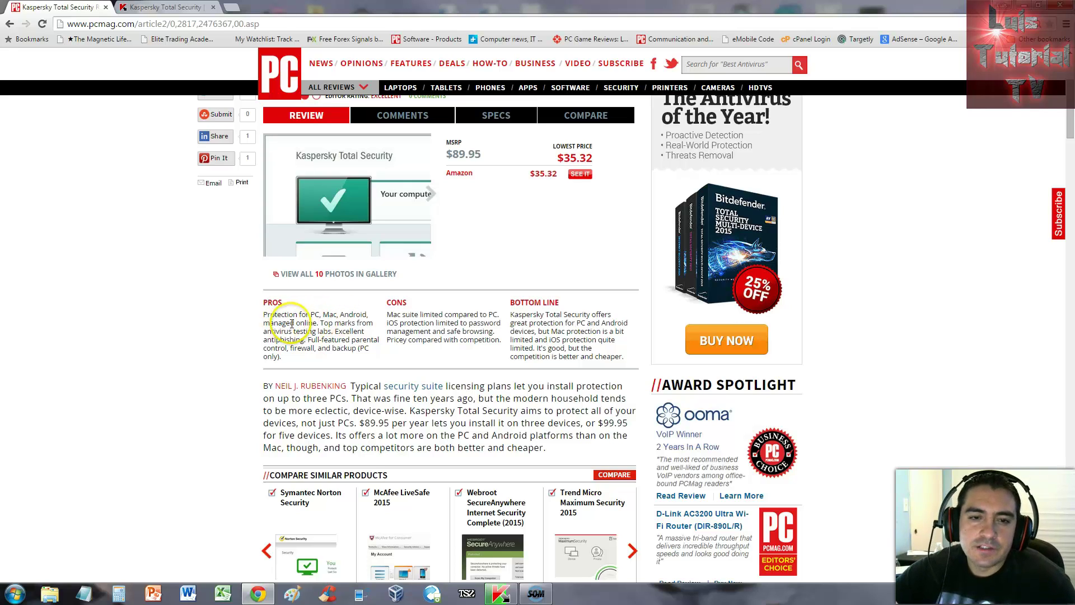
left_click_drag(321, 323, 345, 324)
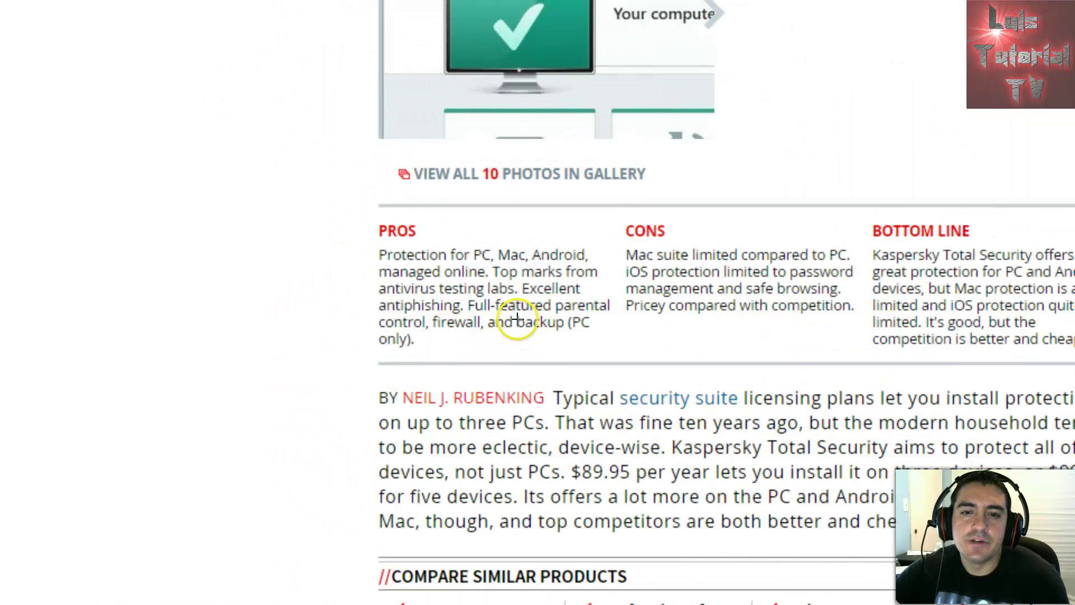
mouse_move(470, 300)
left_mouse_down()
mouse_move(608, 303)
mouse_move(597, 338)
mouse_move(414, 343)
mouse_move(368, 315)
mouse_move(471, 301)
left_mouse_up()
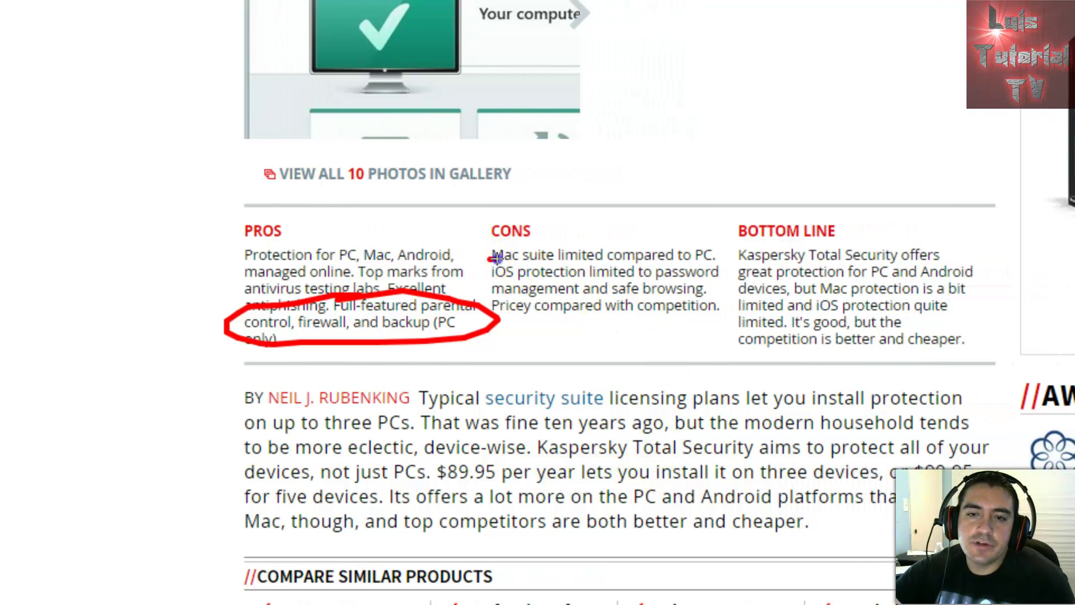
left_click_drag(489, 259, 712, 263)
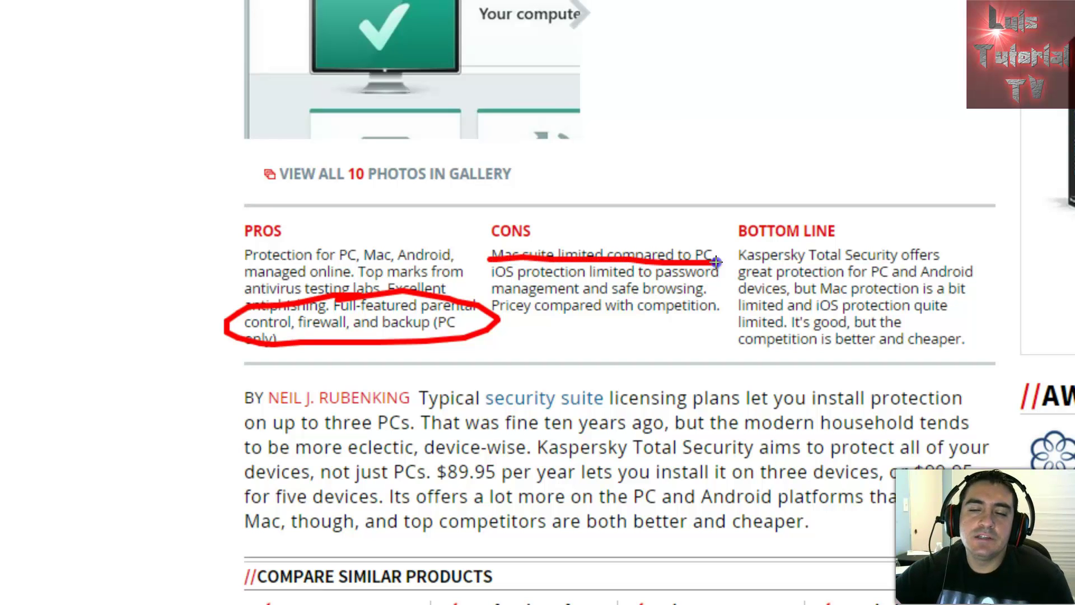
left_click_drag(492, 275, 570, 278)
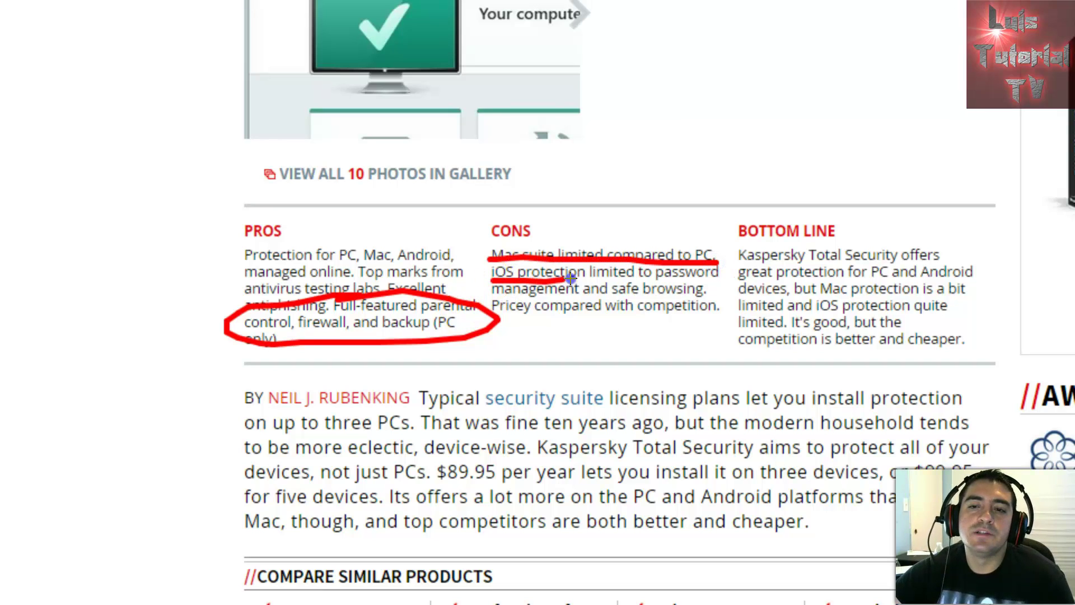
left_click_drag(677, 280, 714, 279)
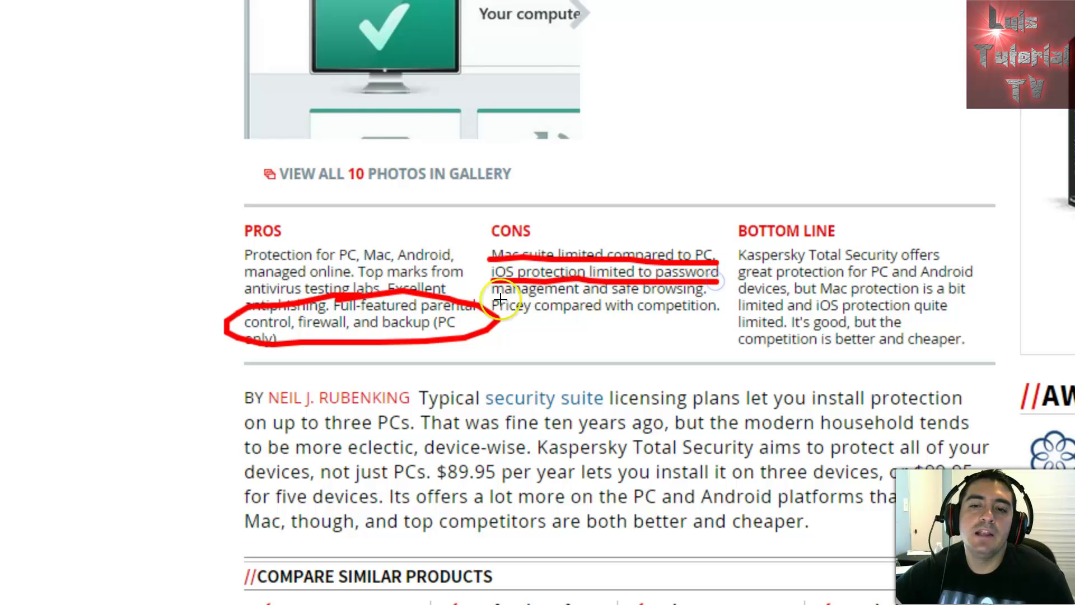
left_click_drag(494, 292, 691, 298)
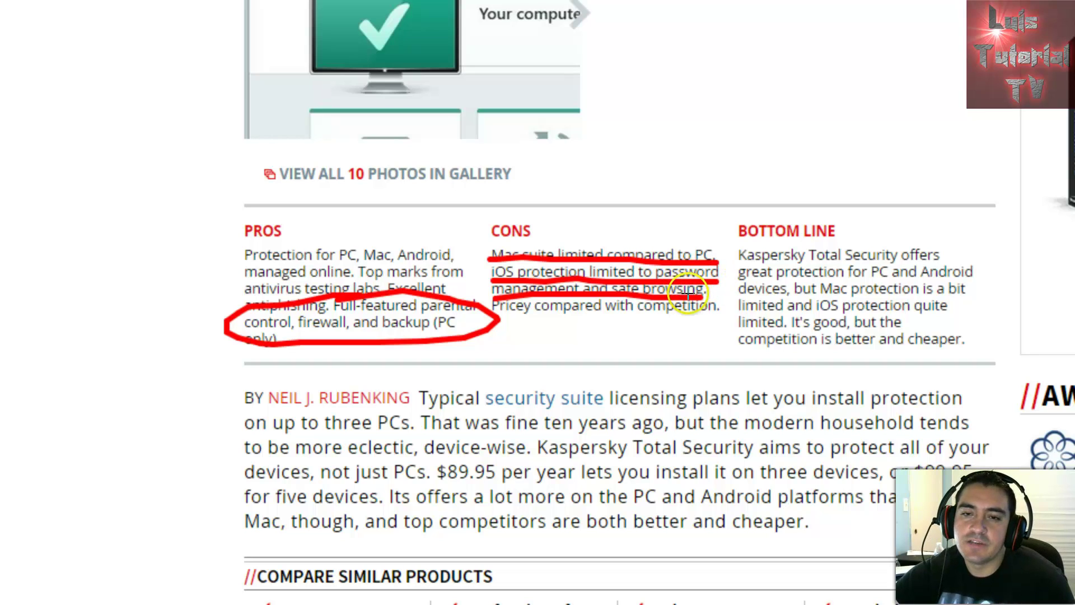
left_click_drag(505, 317, 710, 315)
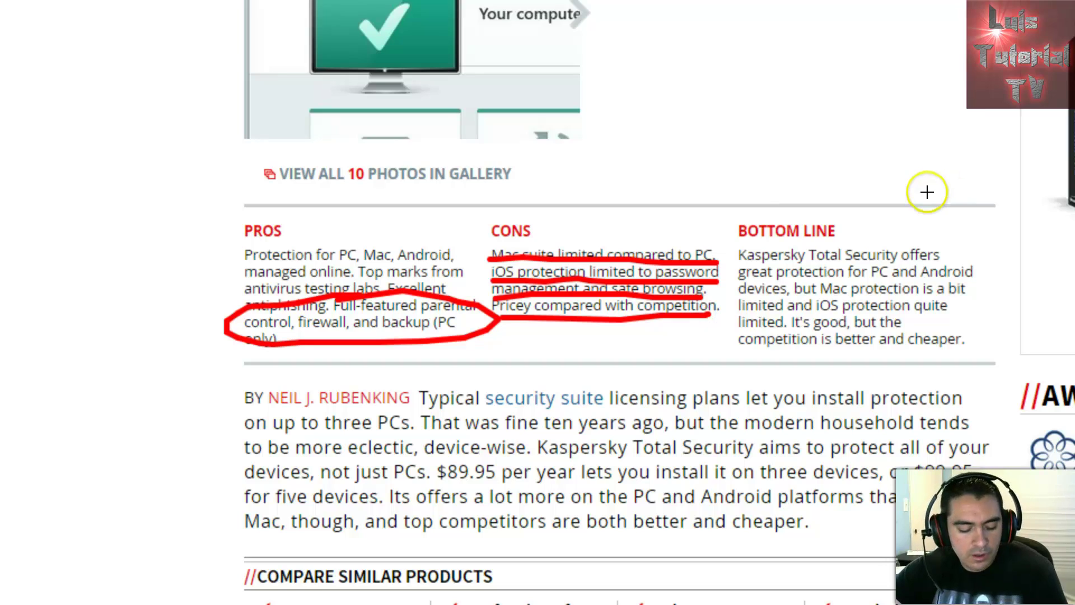
key("Escape")
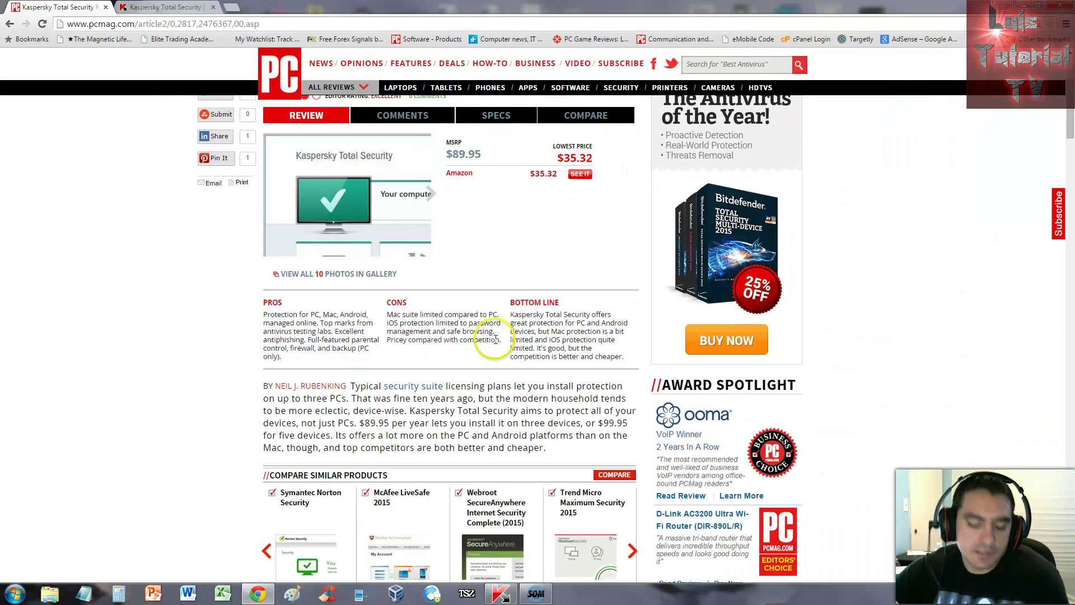
Step: Circle the MSRP and Amazon prices on the review with the screen pen, then erase it
key("ctrl+2")
mouse_move(494, 152)
left_mouse_down()
mouse_move(447, 136)
mouse_move(462, 179)
left_mouse_up()
key("Escape")
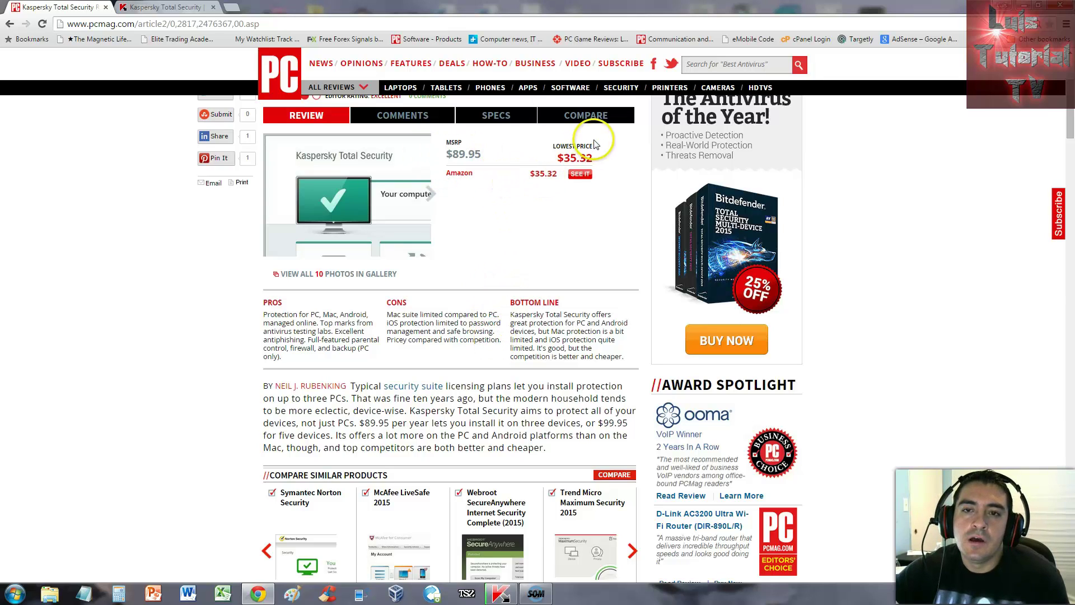
Step: Circle the $35.32 lowest price, clear it, and switch to Kaspersky's Total Security product page
key("ctrl+2")
left_click_drag(551, 139, 614, 161)
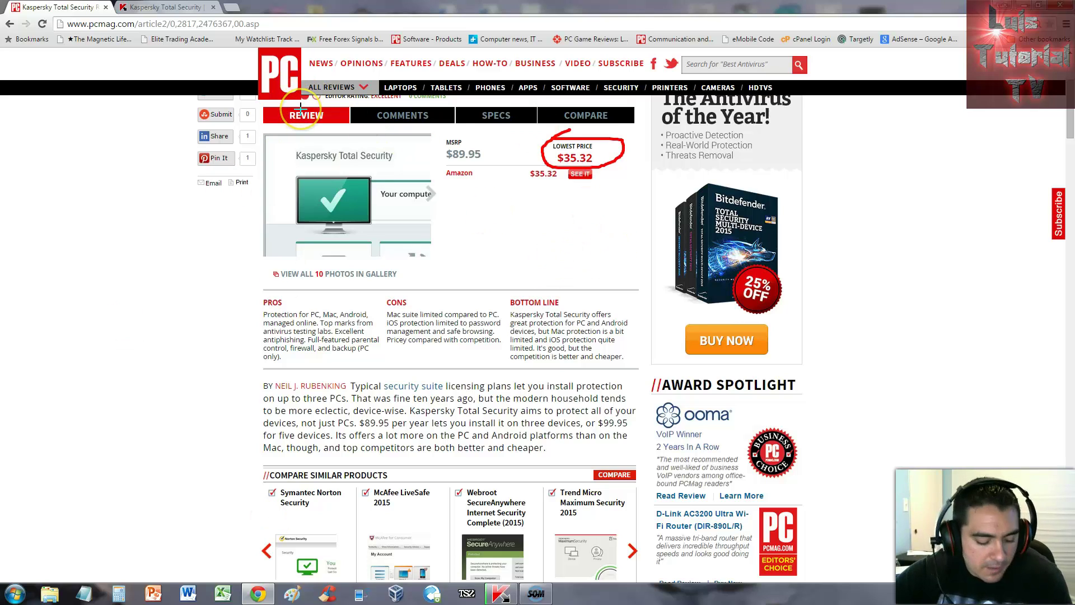
key("Escape")
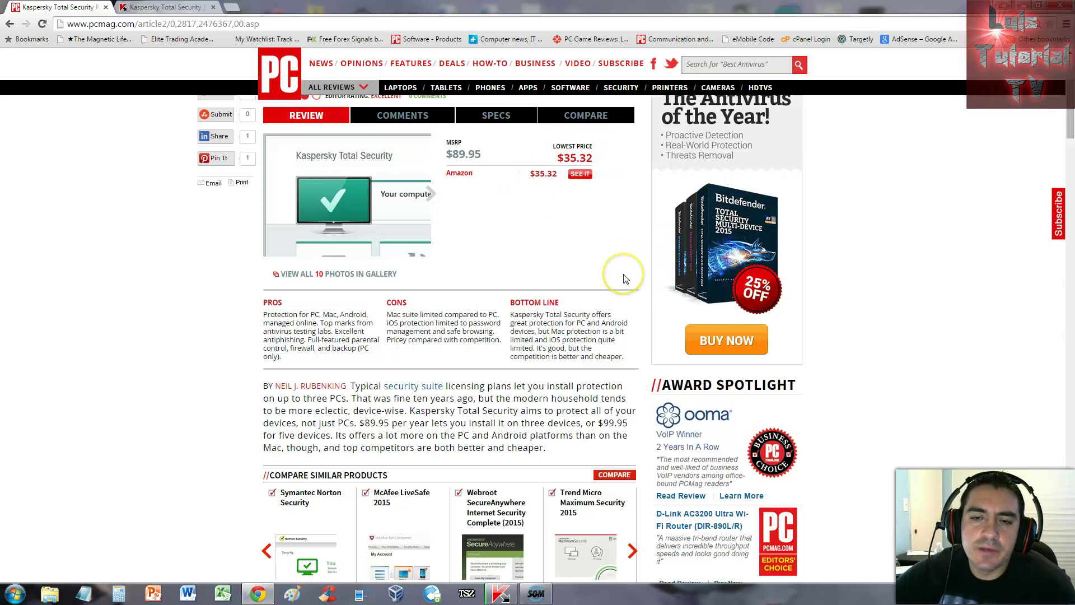
left_click(190, 8)
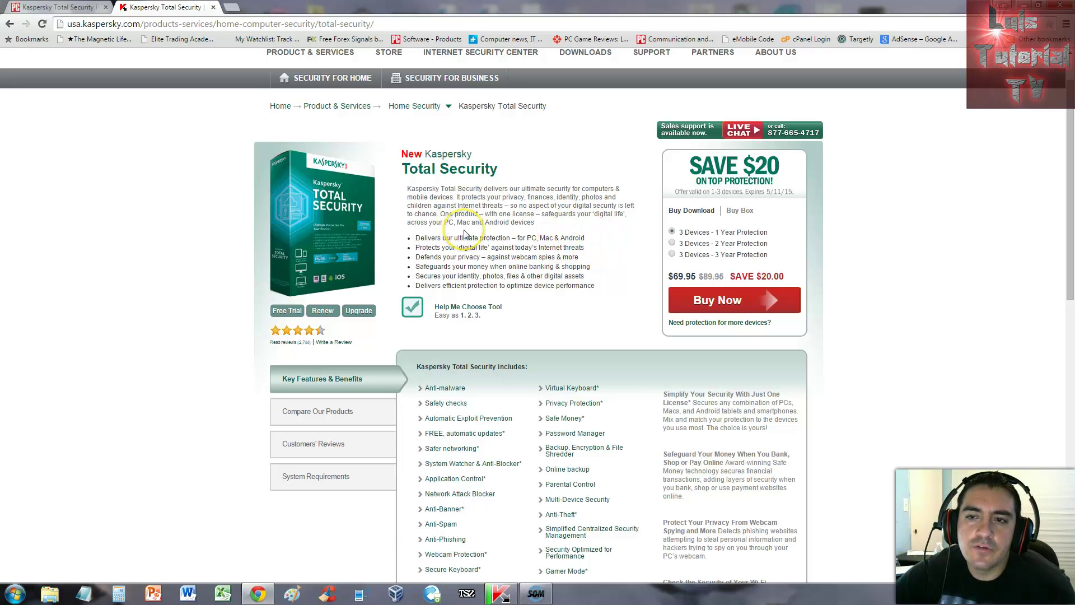
left_click(293, 300)
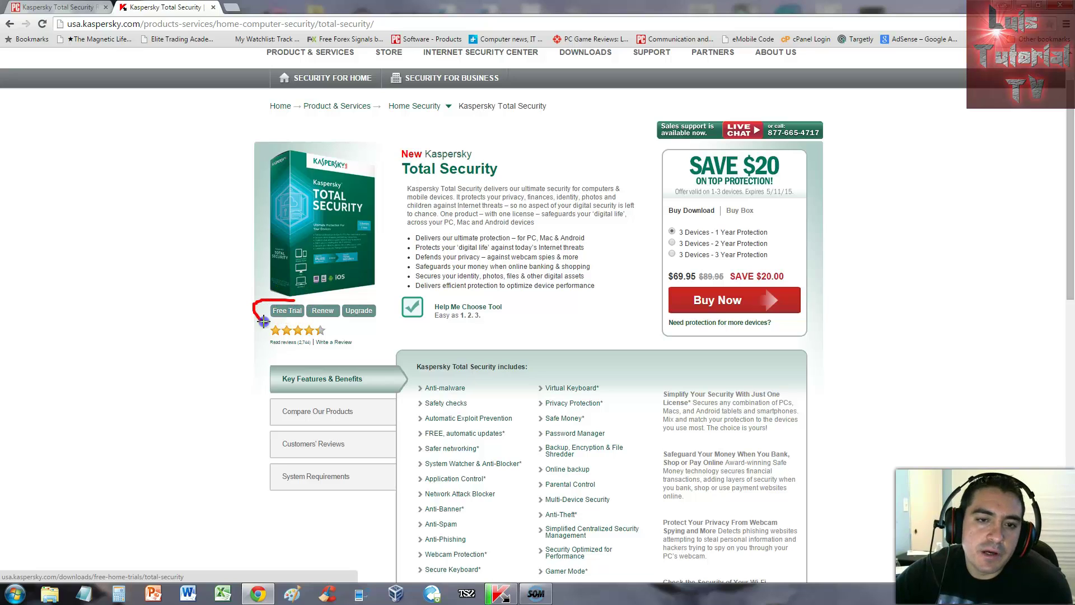
left_click(491, 386)
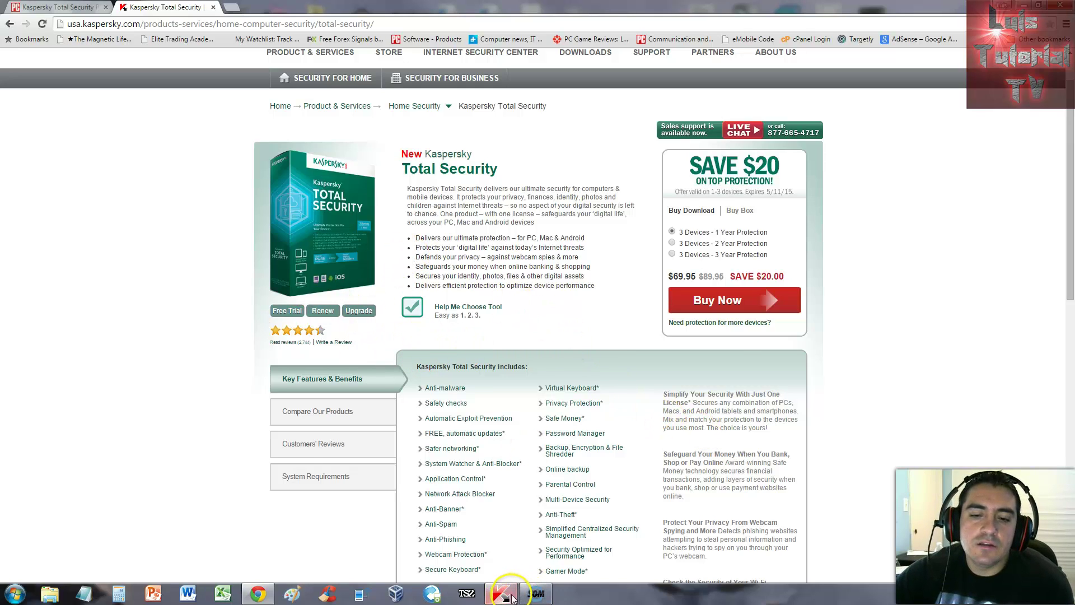
Step: Bring up the Kaspersky app, glance at the Update page, then go back to the main overview
left_click(500, 593)
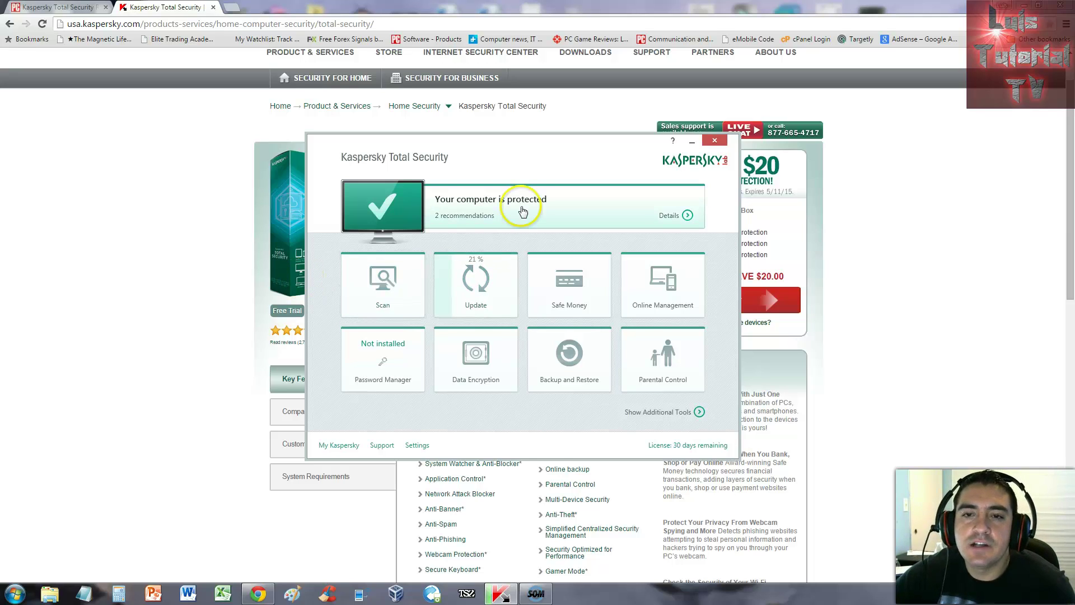
left_click(492, 284)
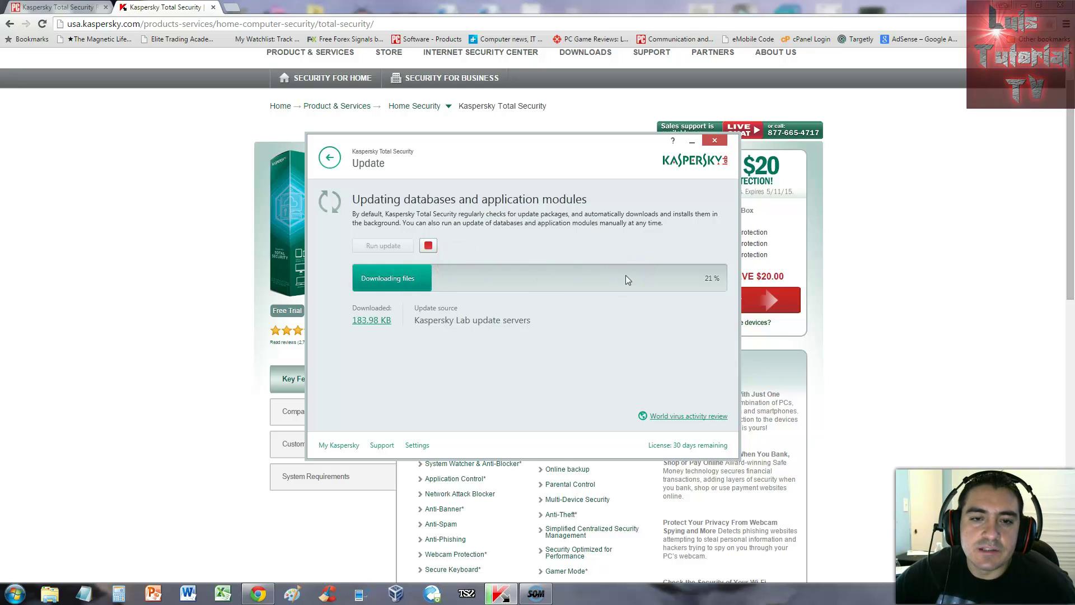
left_click(328, 158)
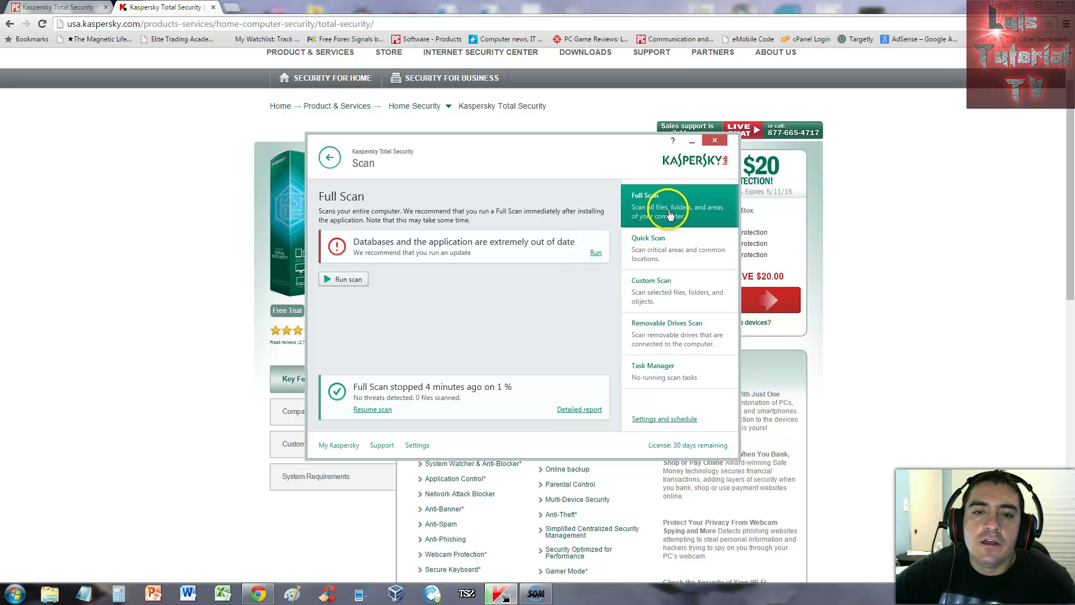
Step: Browse the Quick, Custom, Removable Drives and Full Scan options, ending on the scan task list
left_click(680, 242)
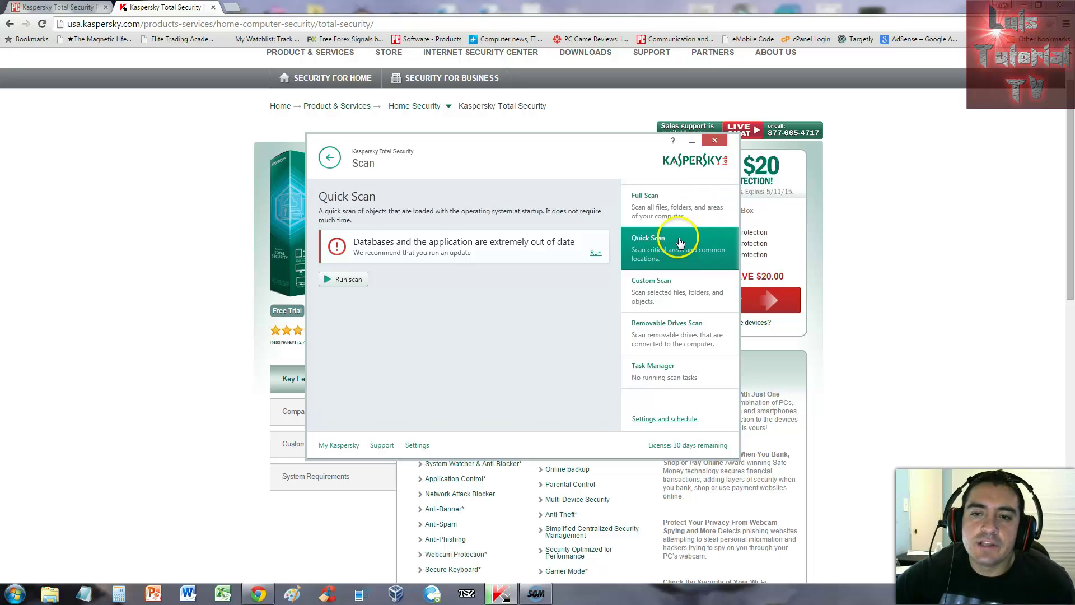
left_click(678, 287)
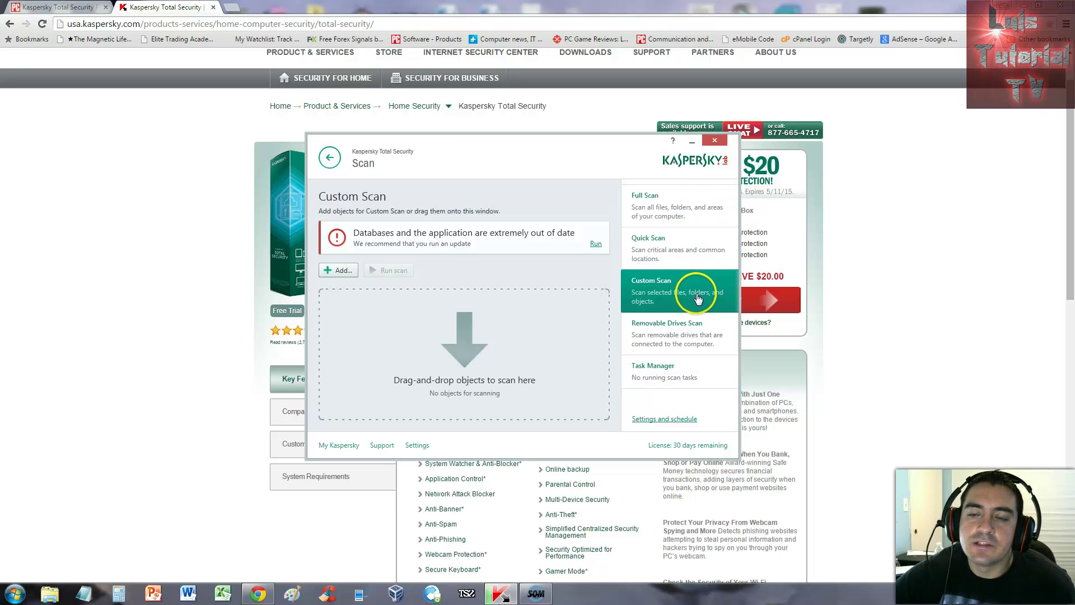
left_click(690, 325)
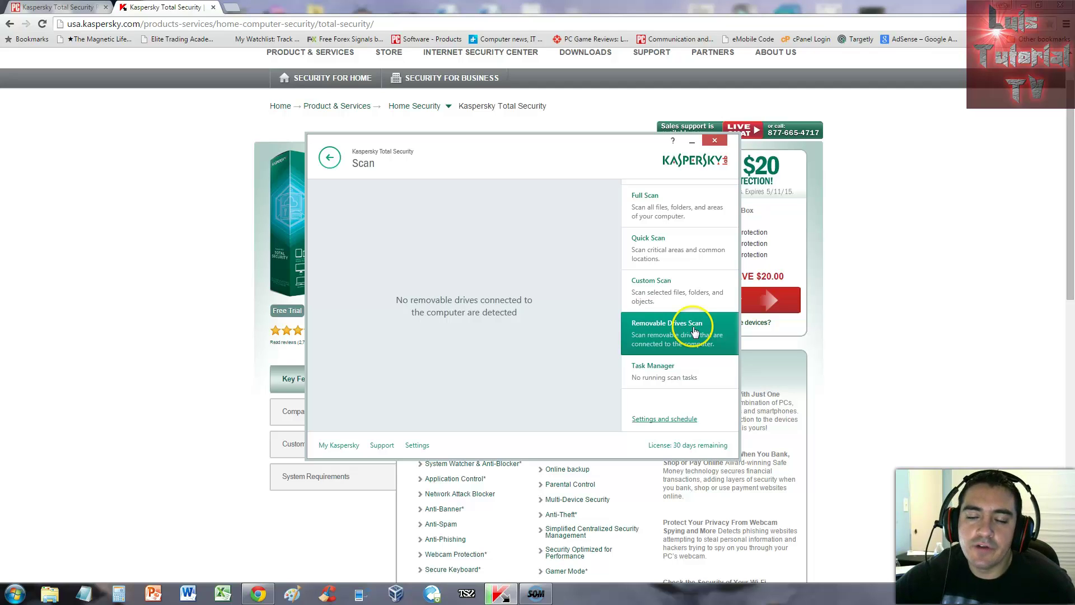
left_click(678, 376)
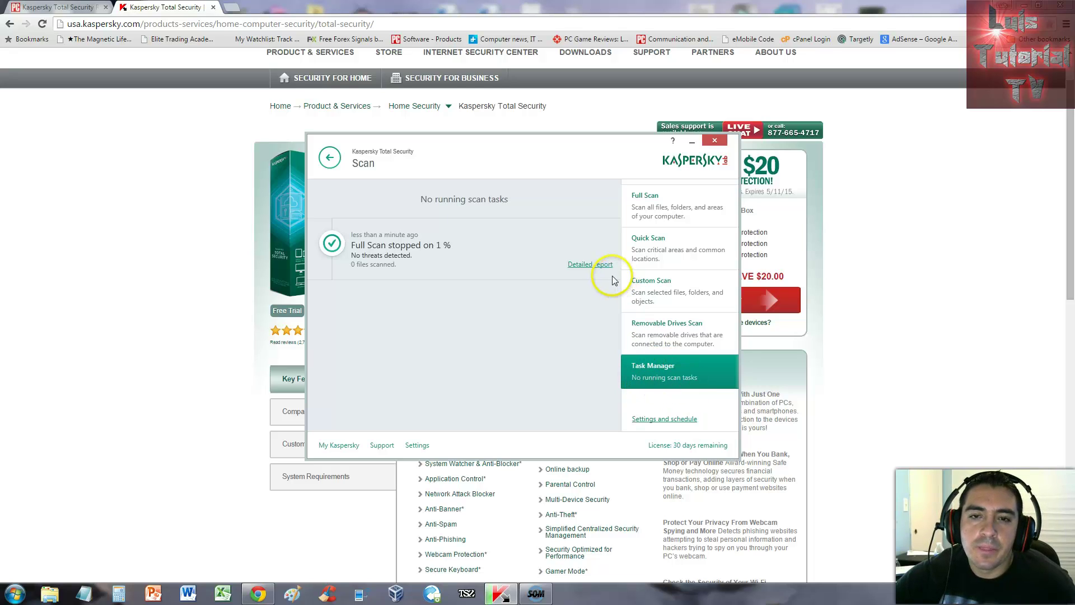
left_click(645, 202)
left_click(665, 383)
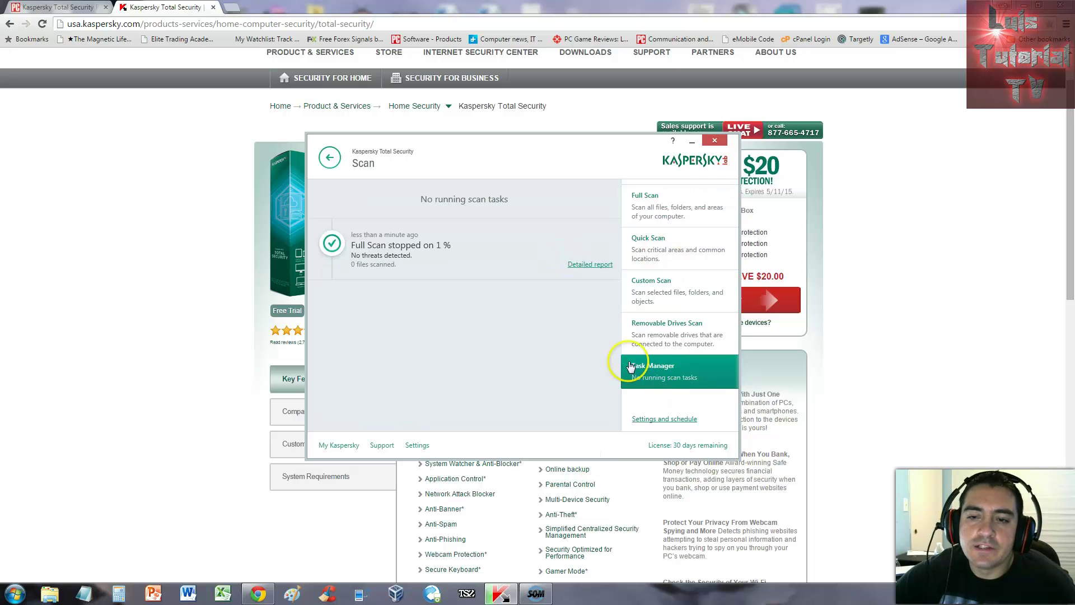
Step: Open the scan settings and review the threat-handling choices without changing them
left_click(676, 419)
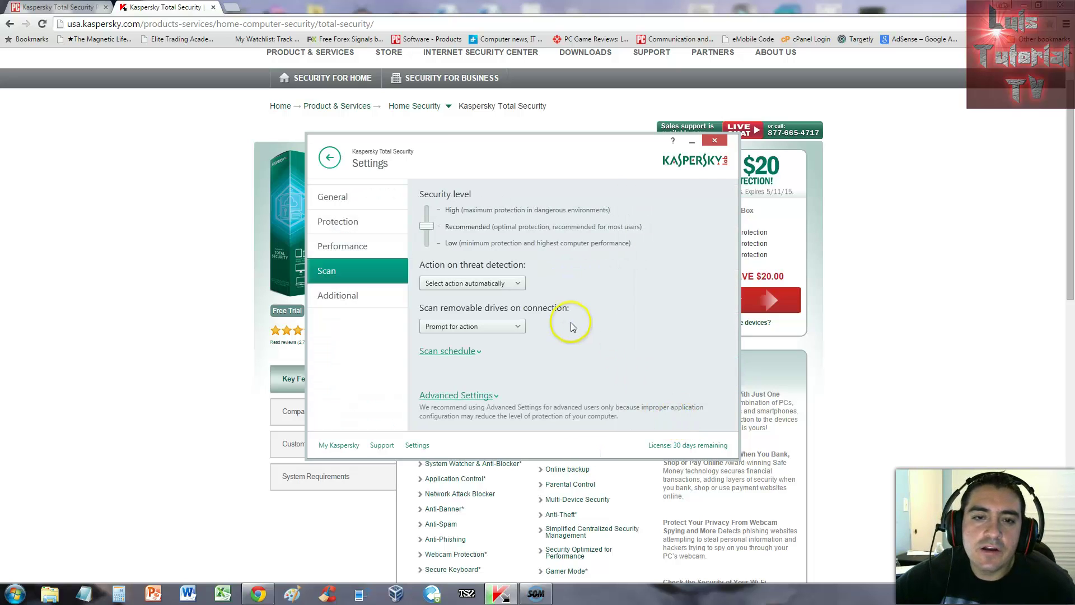
left_click(491, 290)
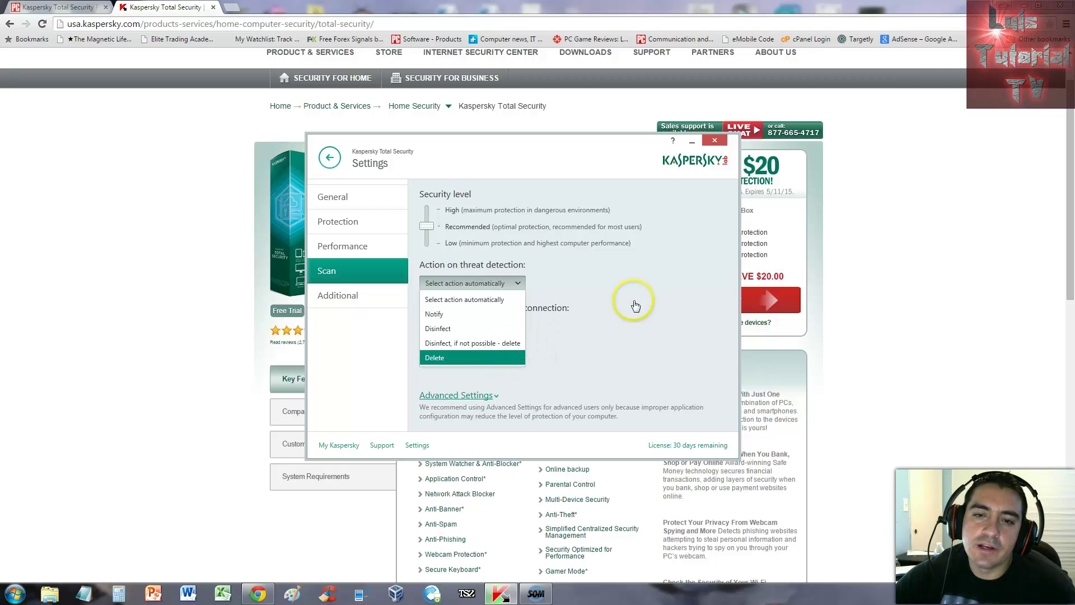
left_click(678, 287)
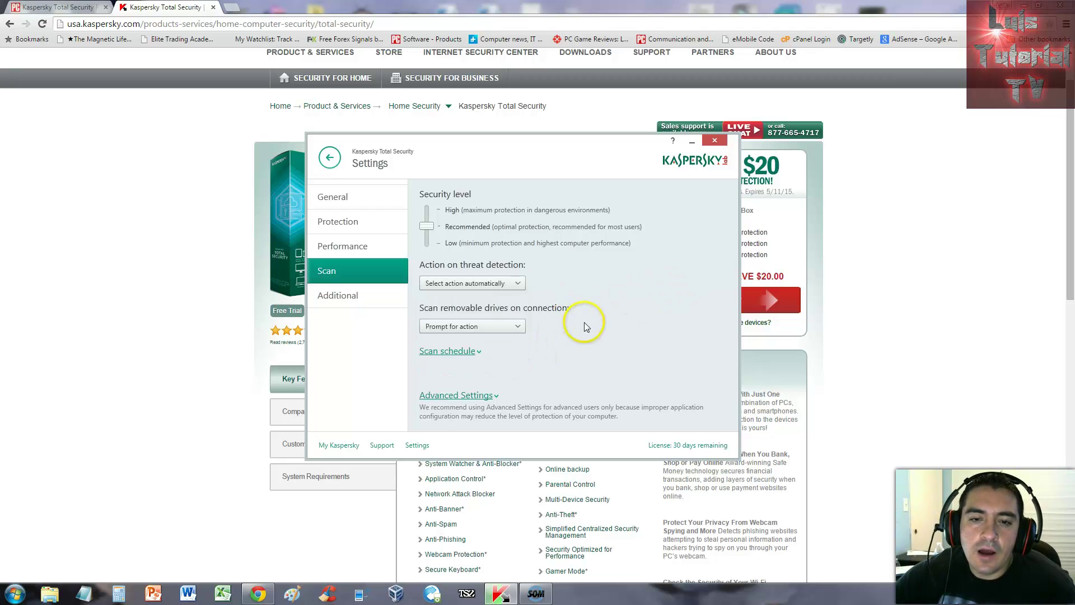
Step: Keep the Full Scan schedule set to run manually and close the schedule dialog
left_click(441, 354)
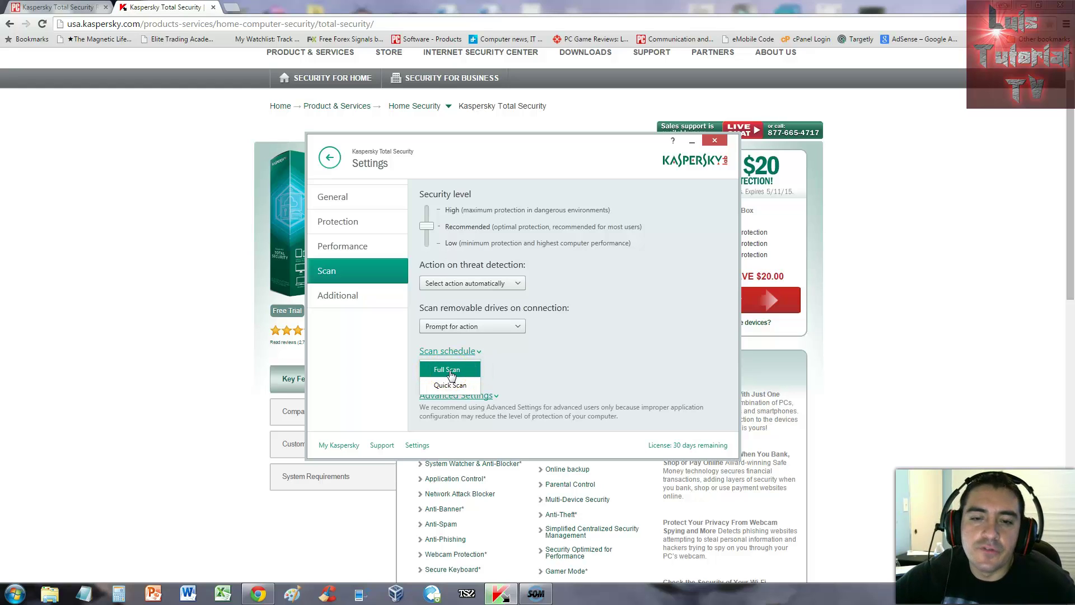
left_click(451, 371)
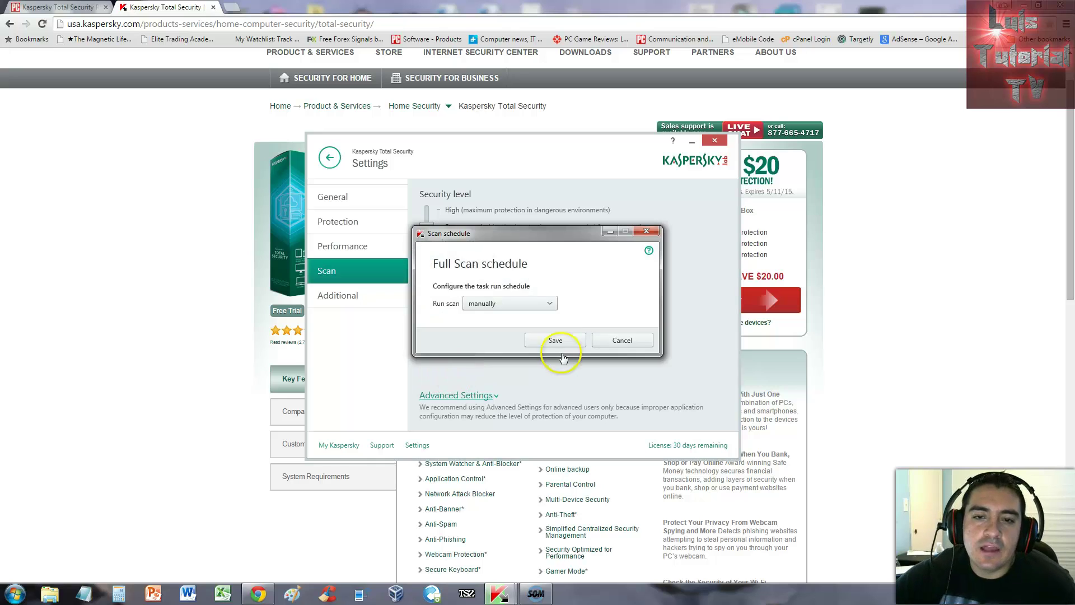
left_click(531, 305)
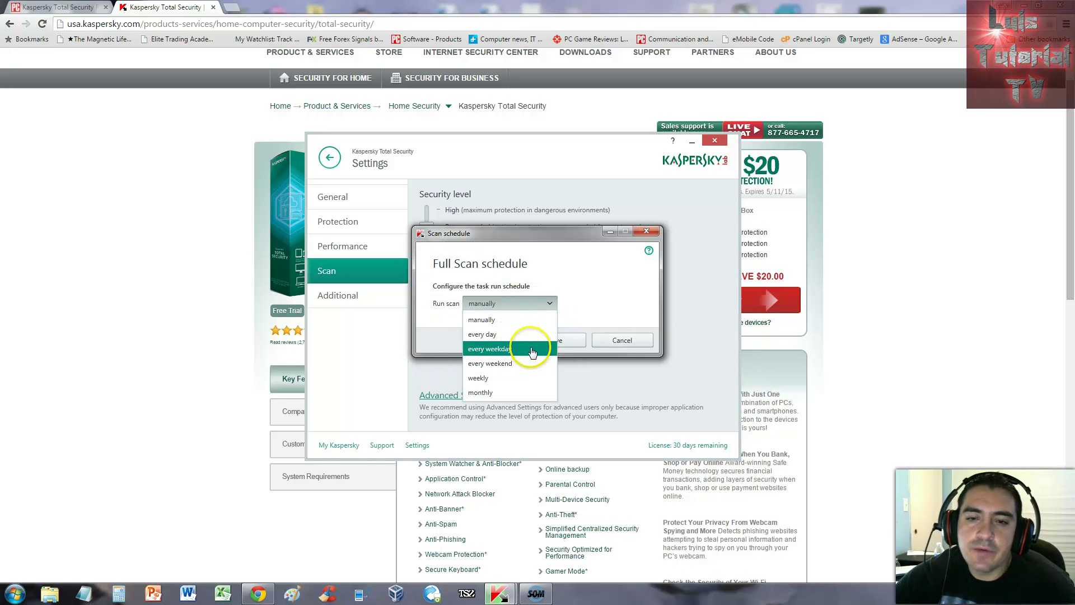
left_click(612, 288)
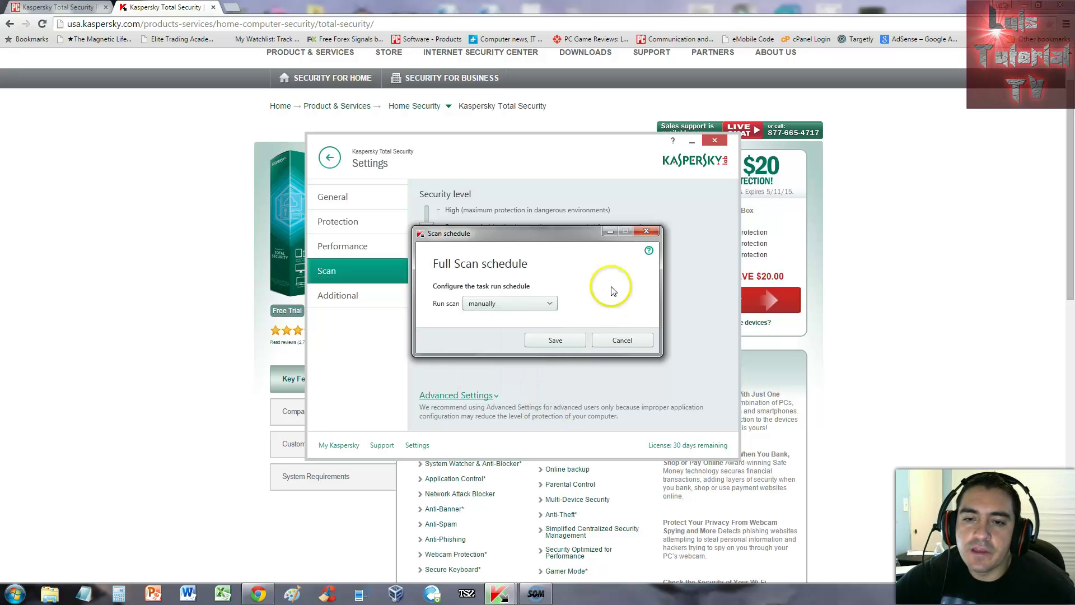
left_click(648, 231)
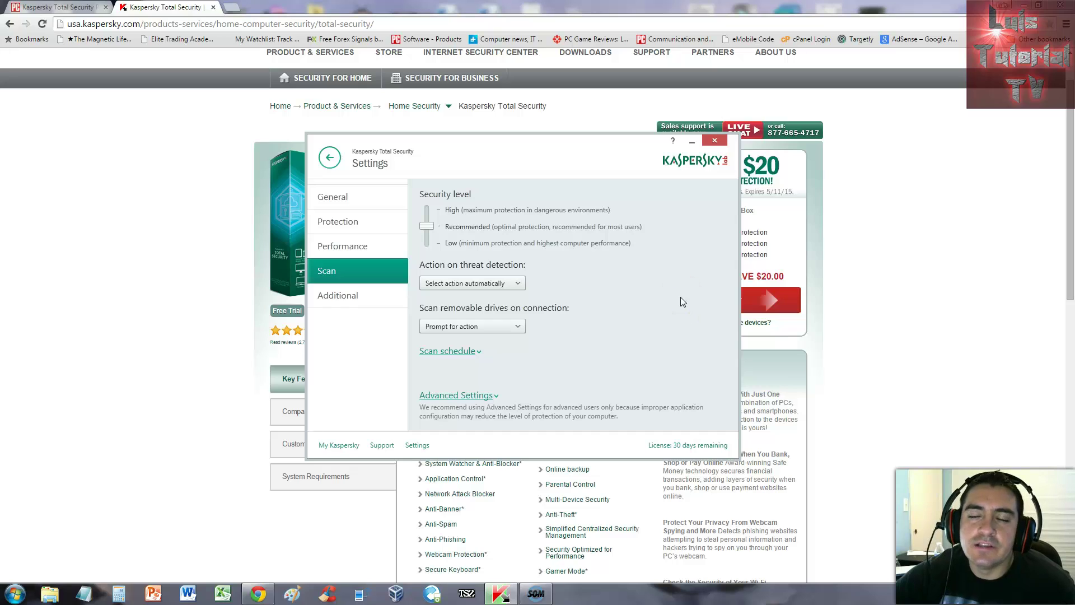
Step: View the General protection settings, then go back to the main dashboard
left_click(345, 199)
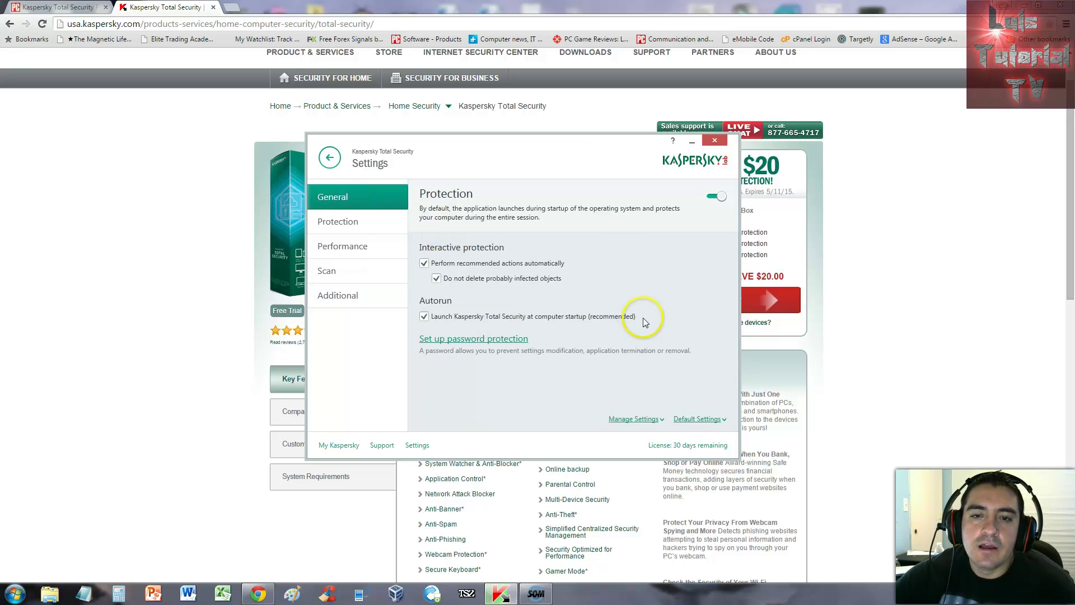
left_click(330, 157)
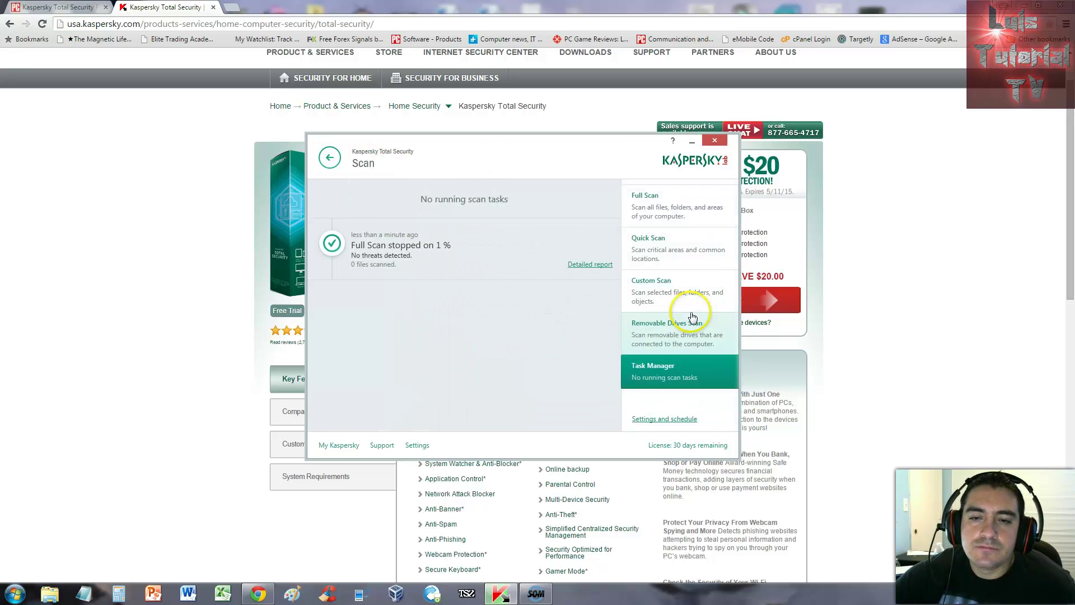
left_click(328, 159)
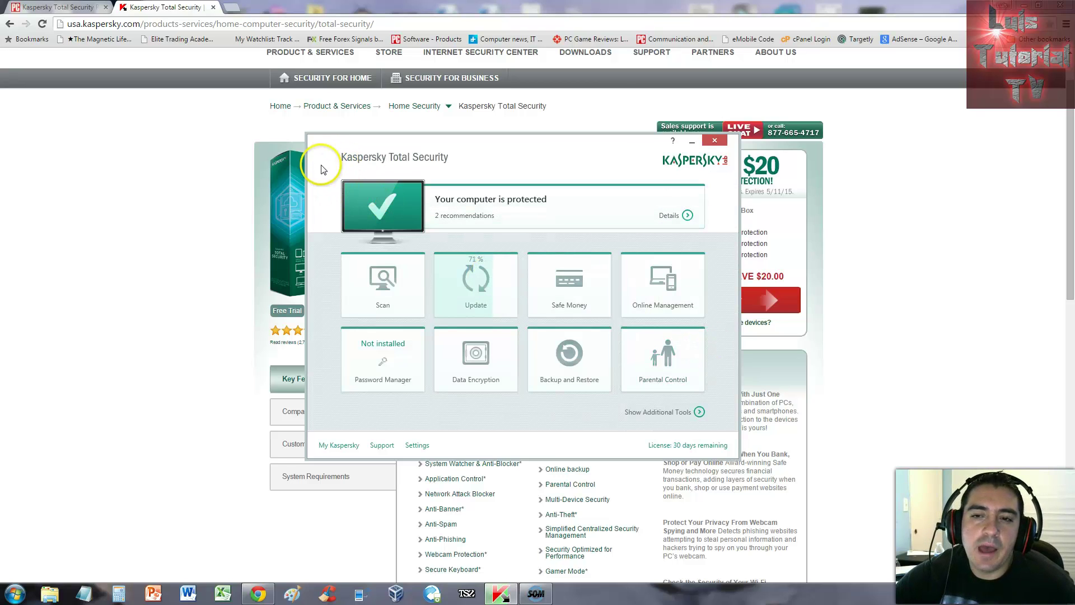
left_click(568, 282)
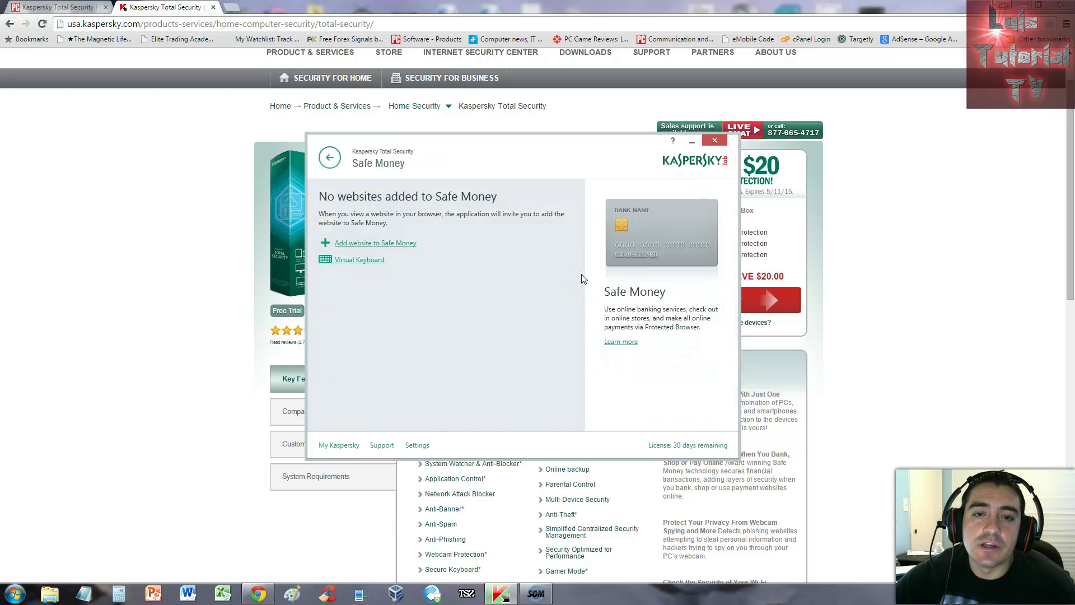
left_click(303, 208)
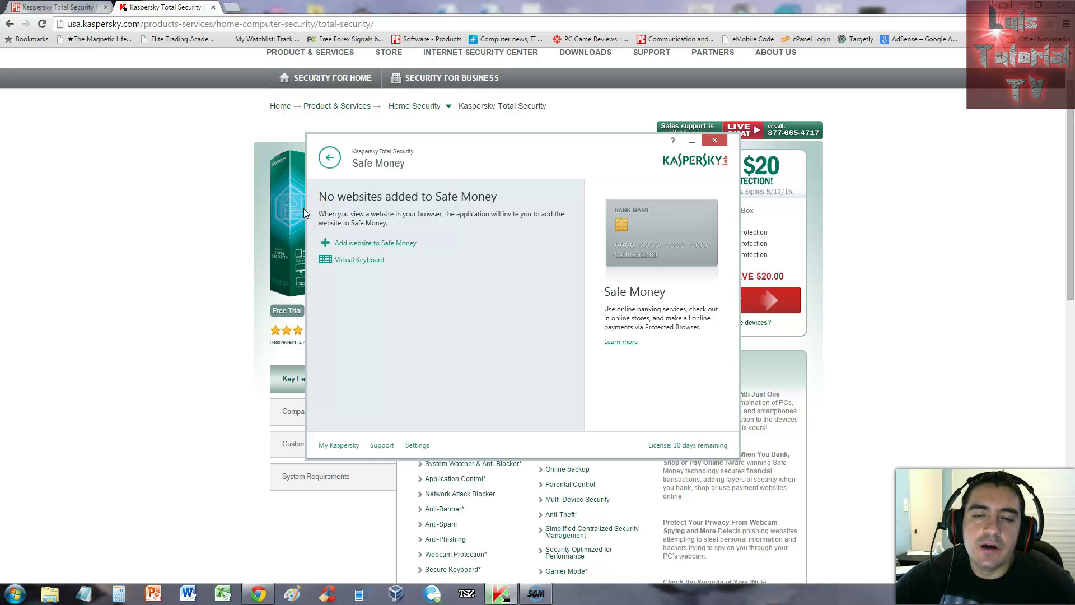
left_click(378, 245)
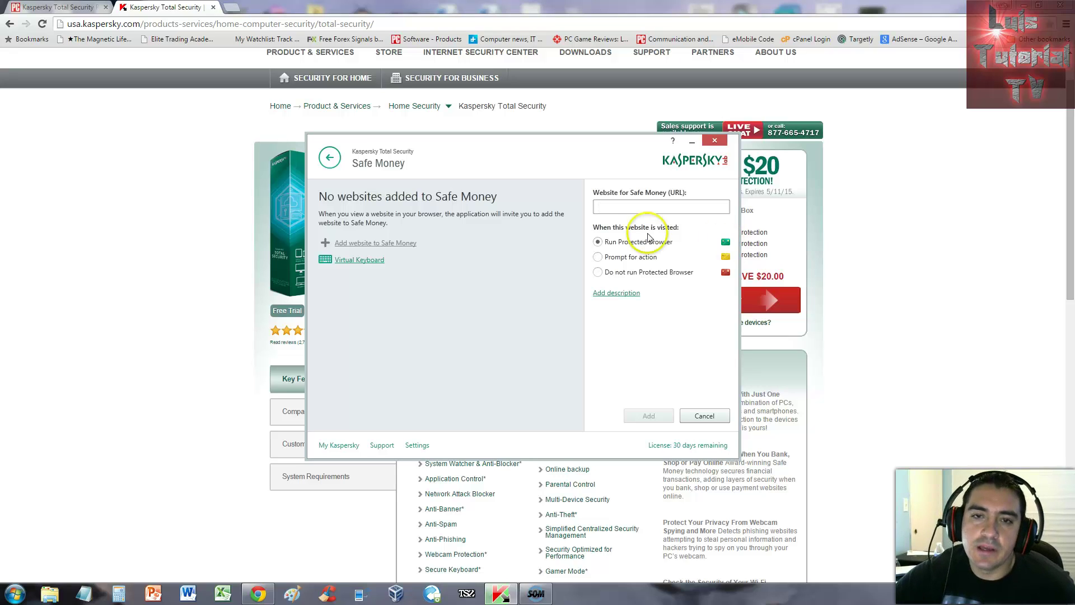
left_click(606, 206)
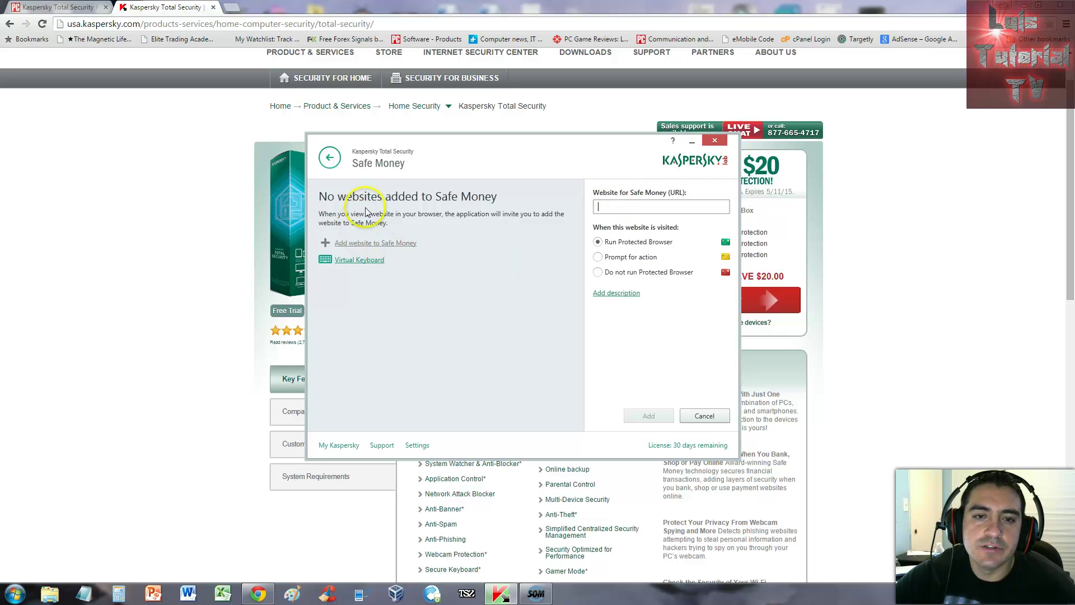
left_click(362, 262)
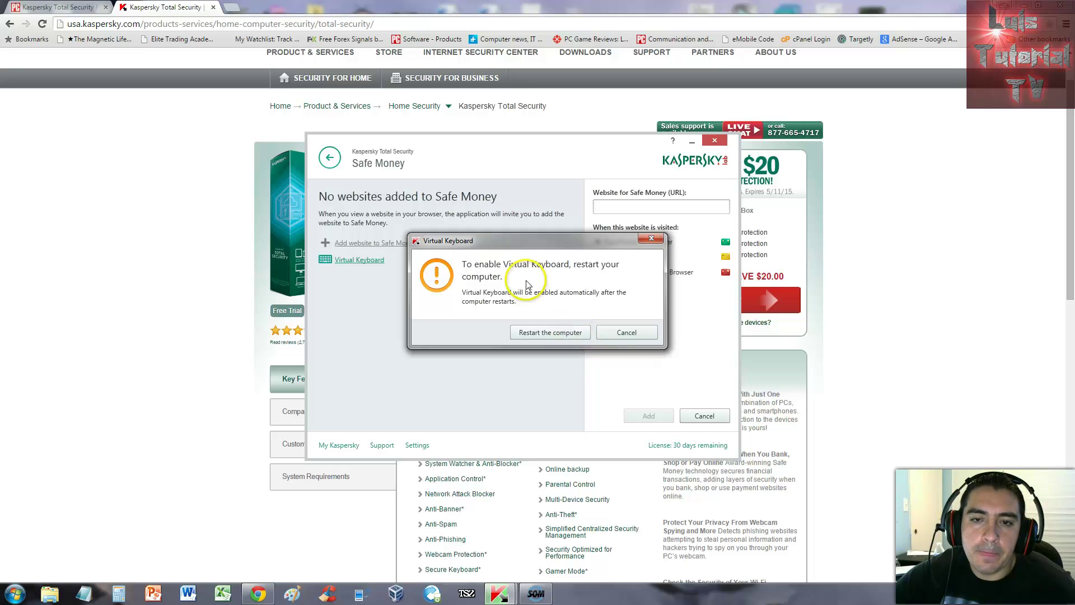
left_click(638, 335)
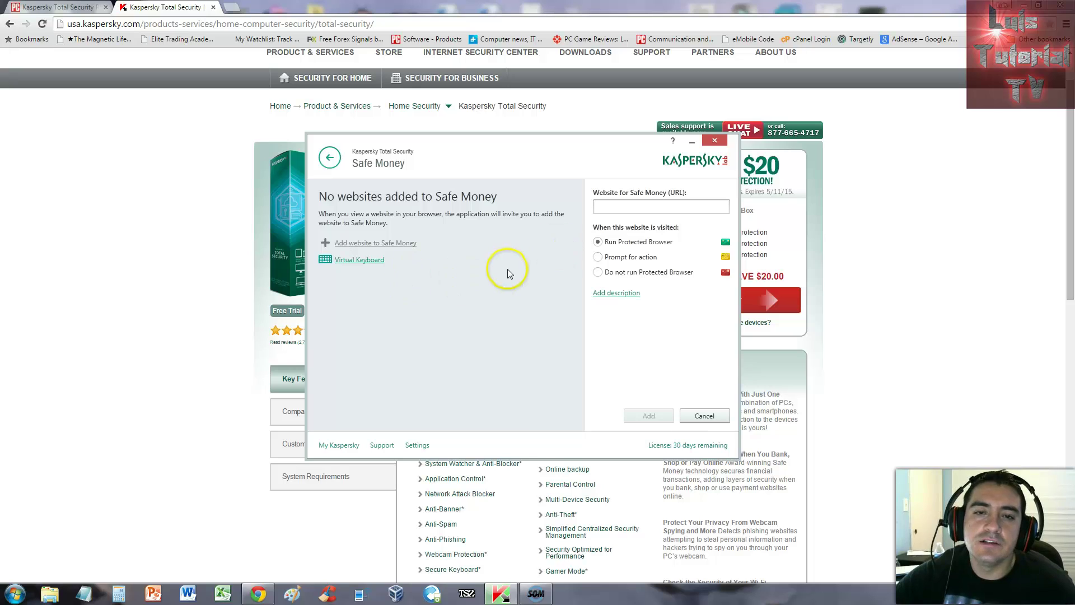
left_click(330, 157)
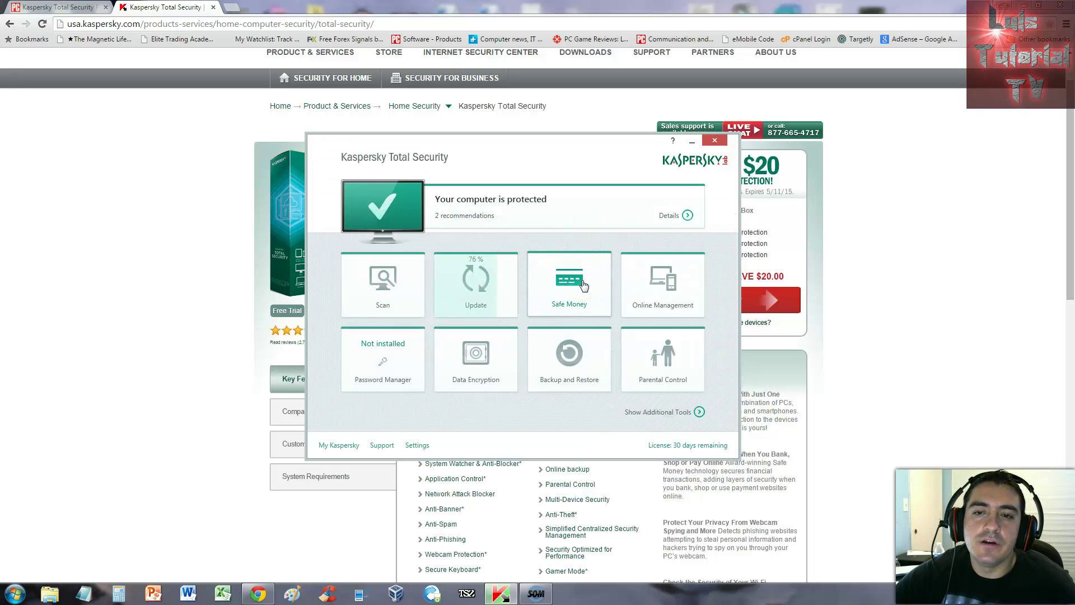
left_click(654, 306)
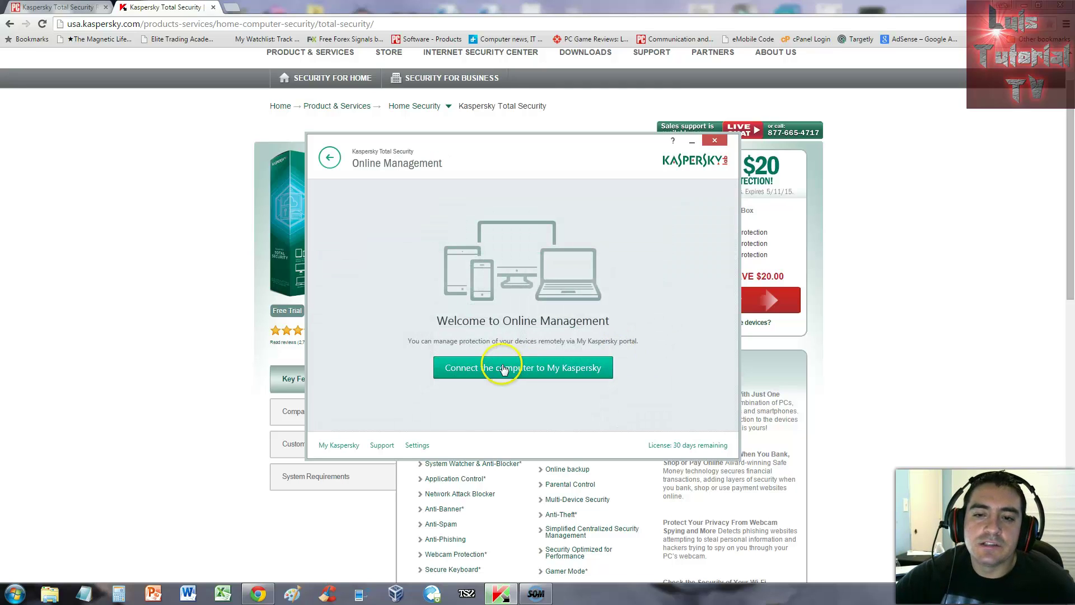
left_click(507, 380)
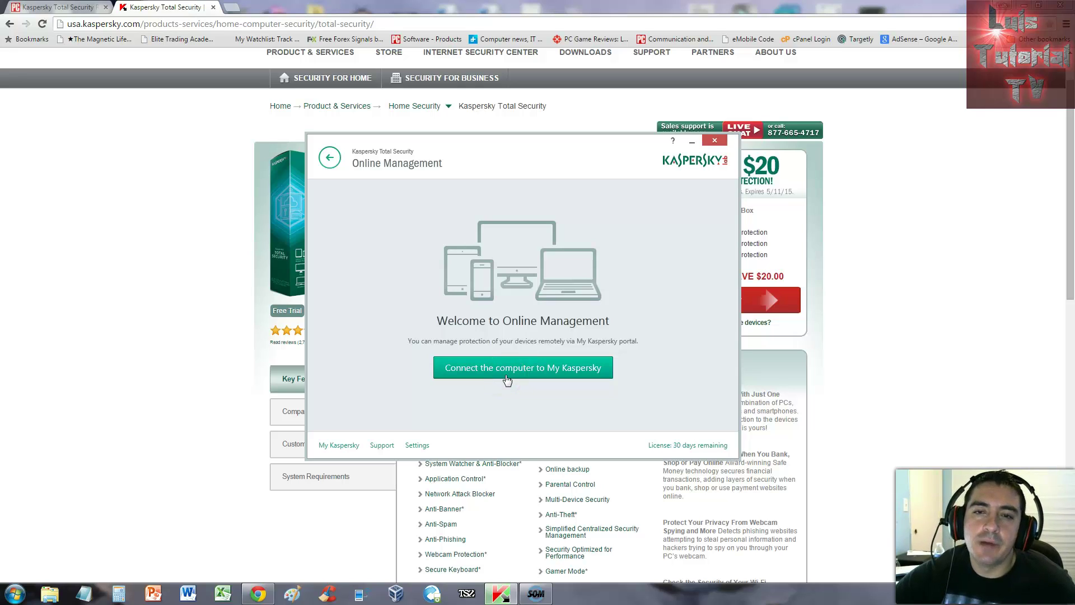
left_click(551, 372)
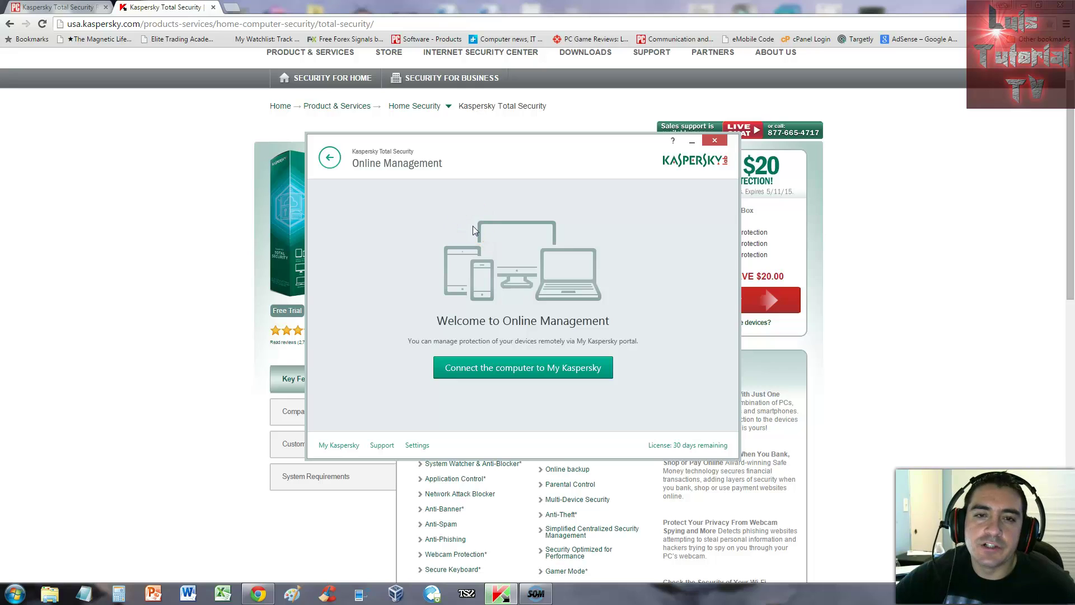
left_click(330, 157)
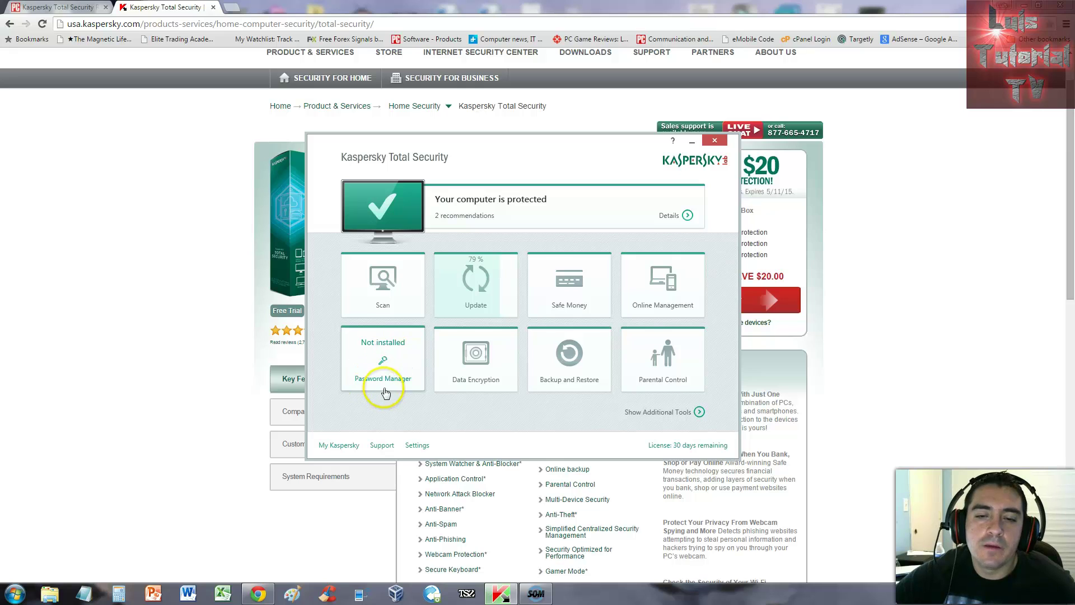
Step: Open Data Encryption and start creating a new data vault
left_click(480, 371)
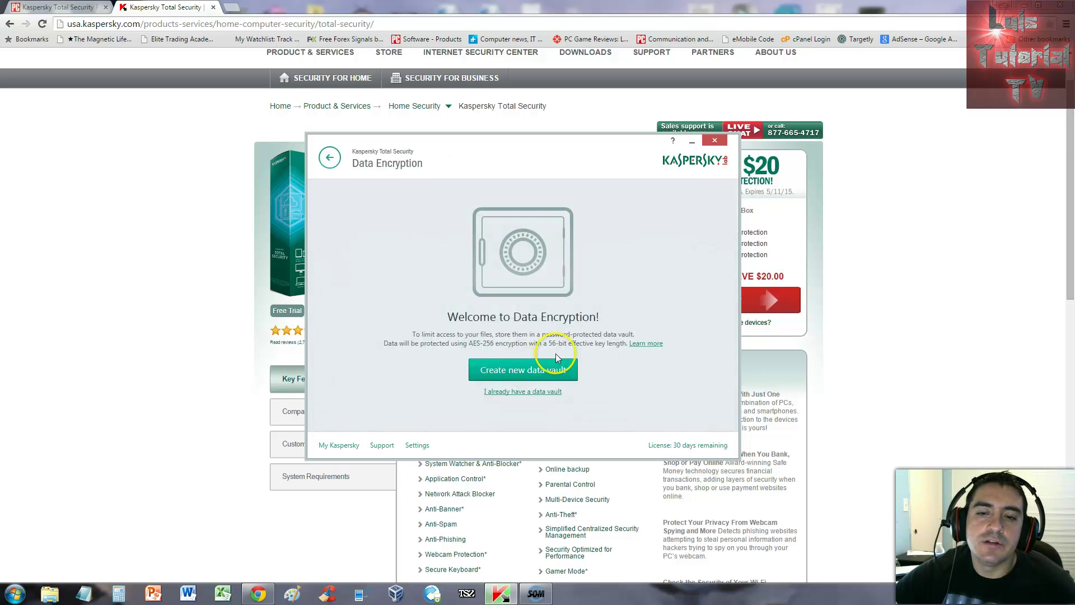
left_click(527, 371)
left_click_drag(531, 168, 575, 164)
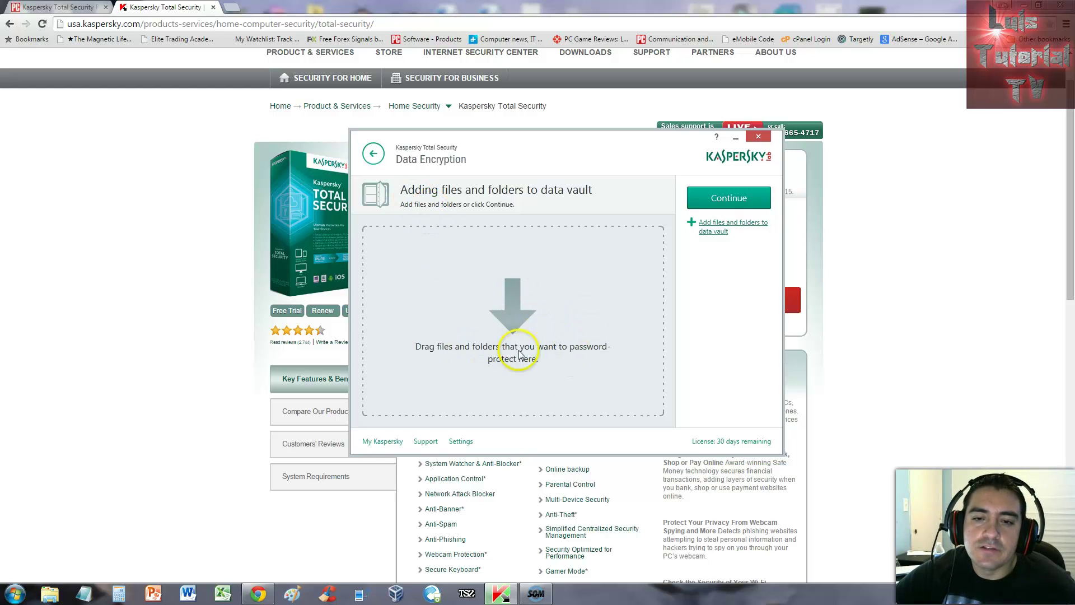
Step: Drag the Mayweather vs Pacquiao Full Fight Match HQ video from Documents into the vault
left_click(50, 594)
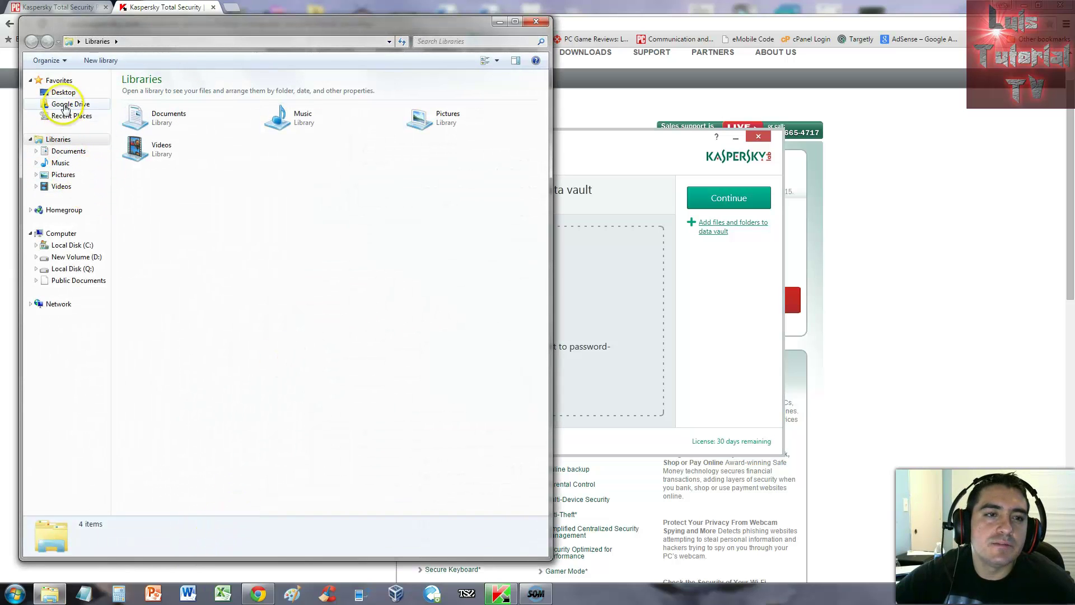
left_click(70, 151)
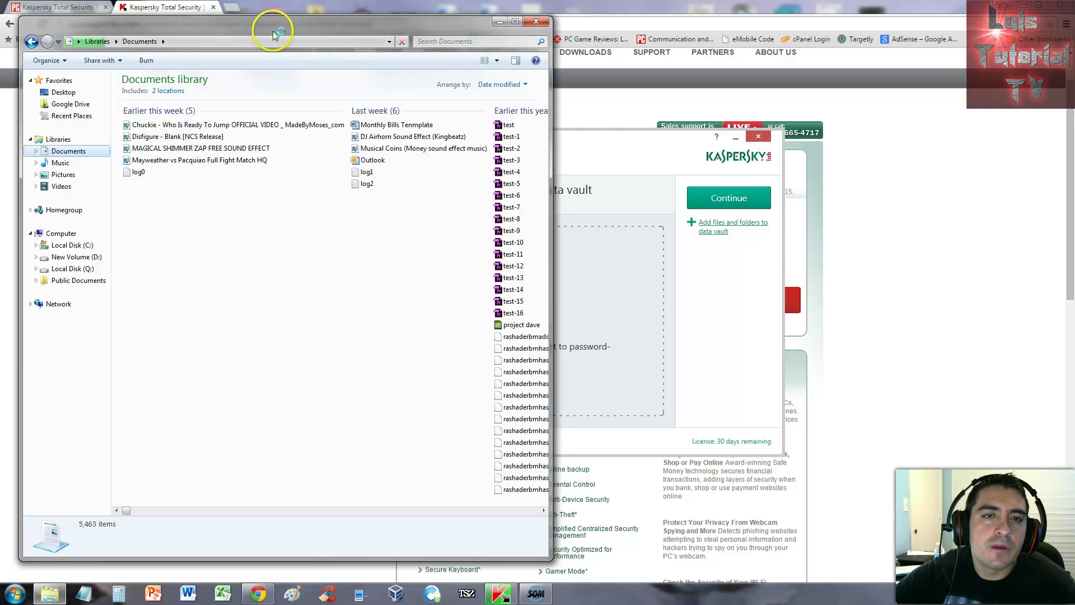
left_click_drag(269, 29, 244, 39)
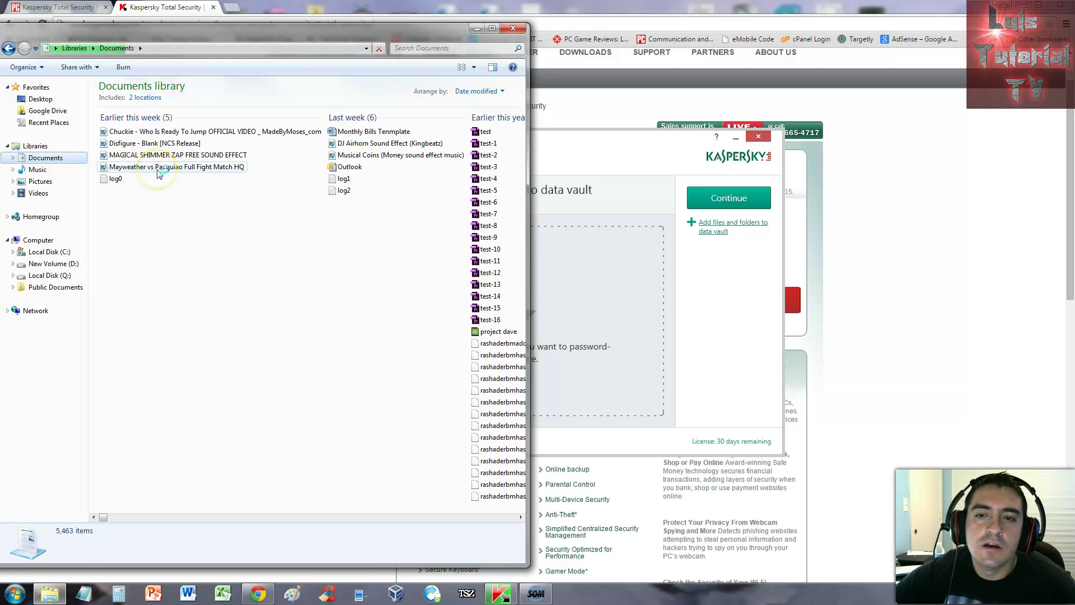
left_click_drag(158, 171, 602, 291)
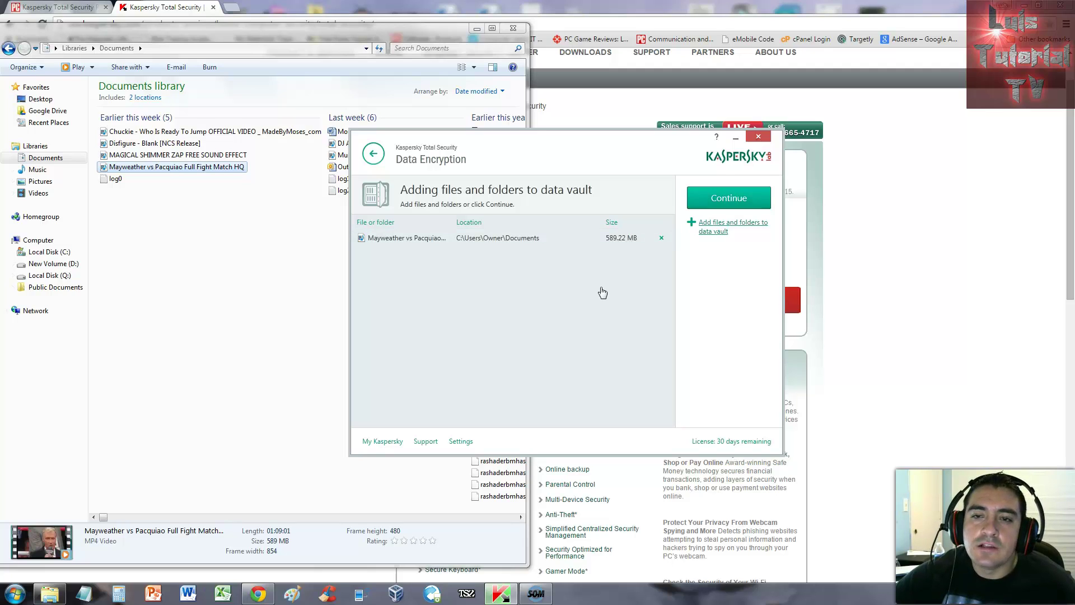
Step: Set the vault to Kaspersky Vault 1 at C:\Encryption with size 1098 MB
left_click(729, 198)
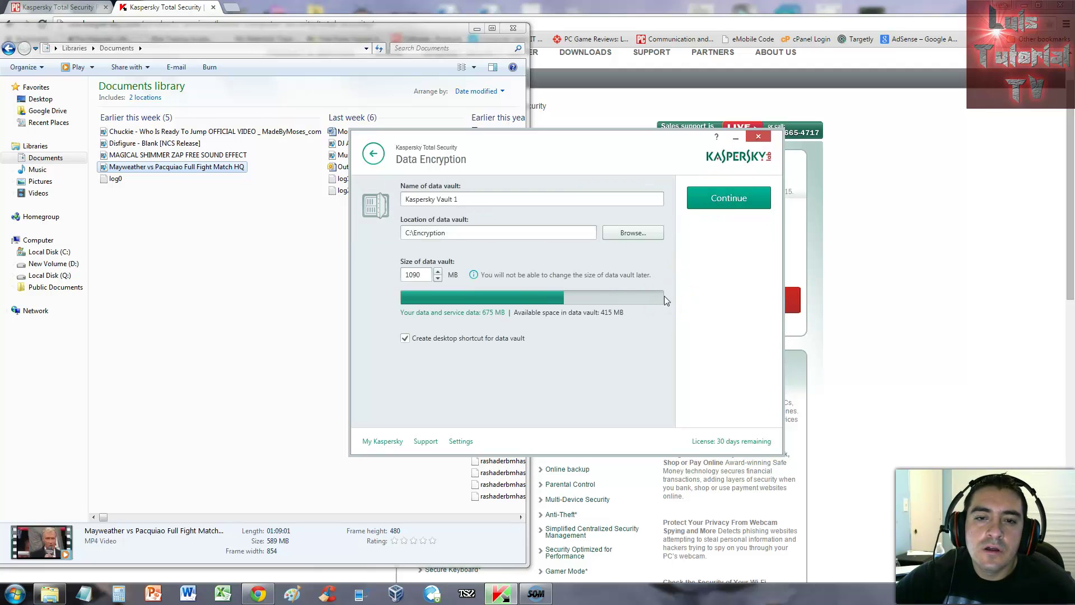
left_click(635, 315)
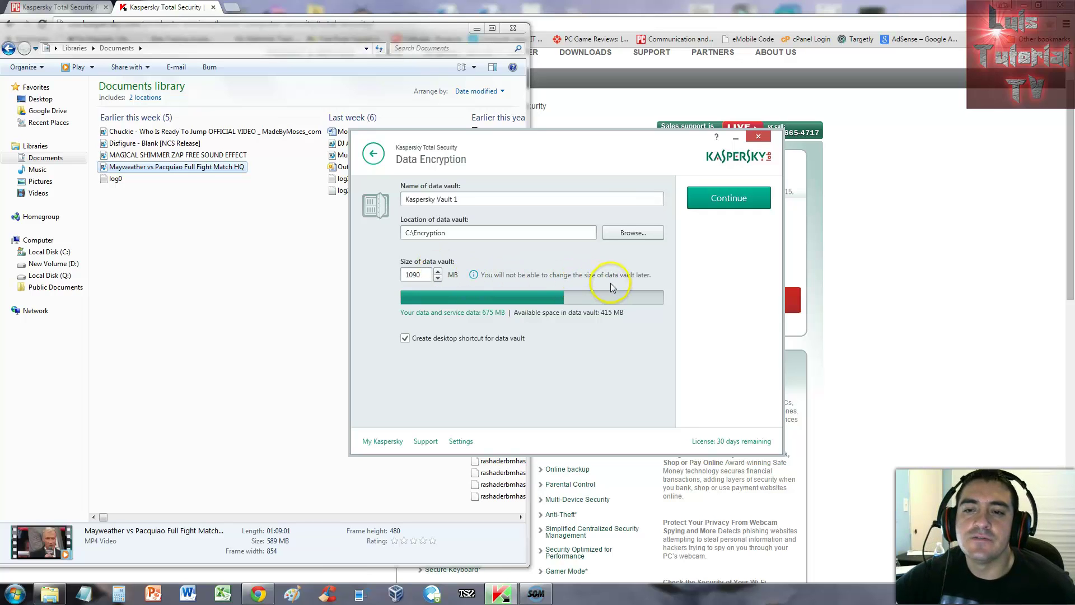
left_click(440, 275)
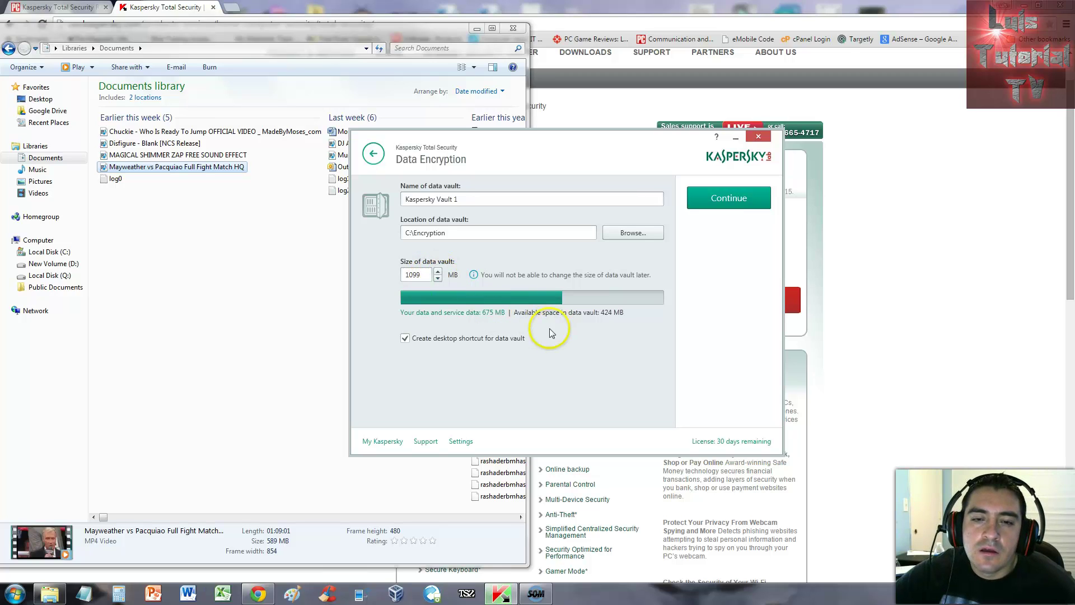
left_click(438, 278)
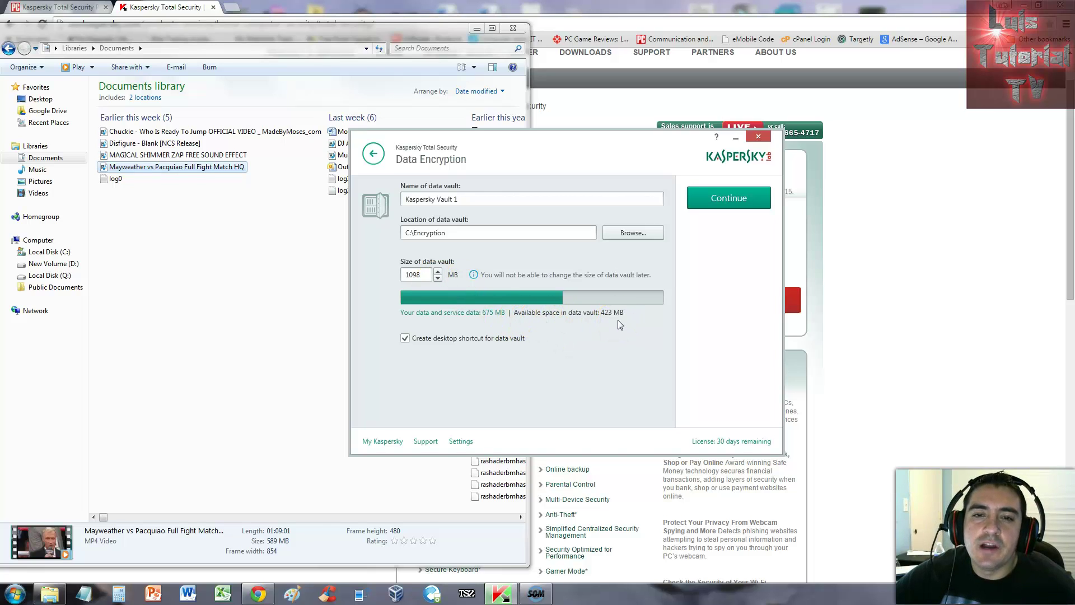
Step: Enter a vault password in the password field
left_click(727, 205)
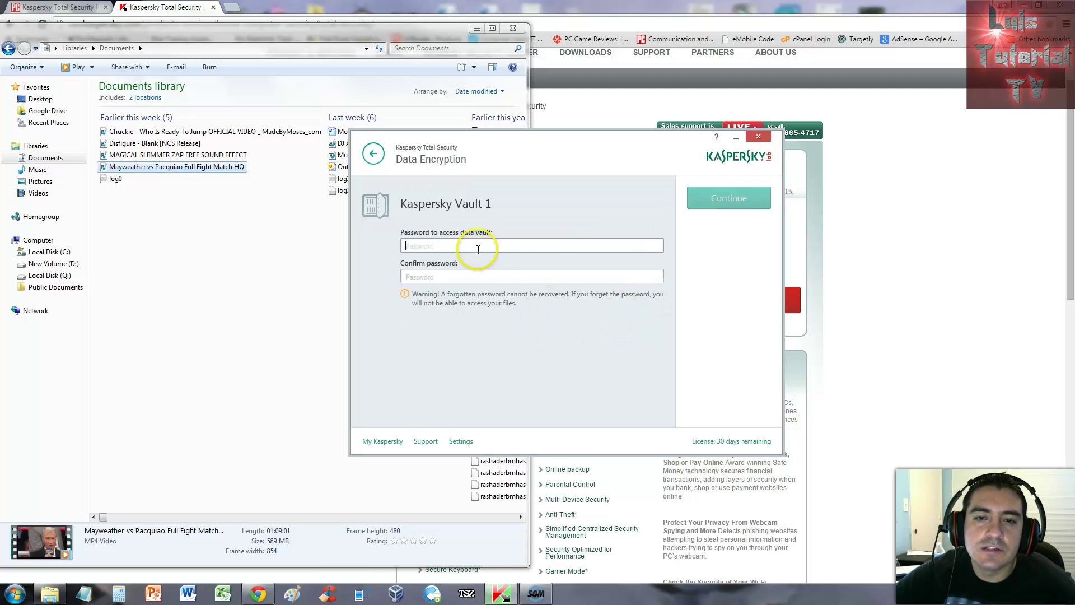
left_click(499, 247)
type("••••")
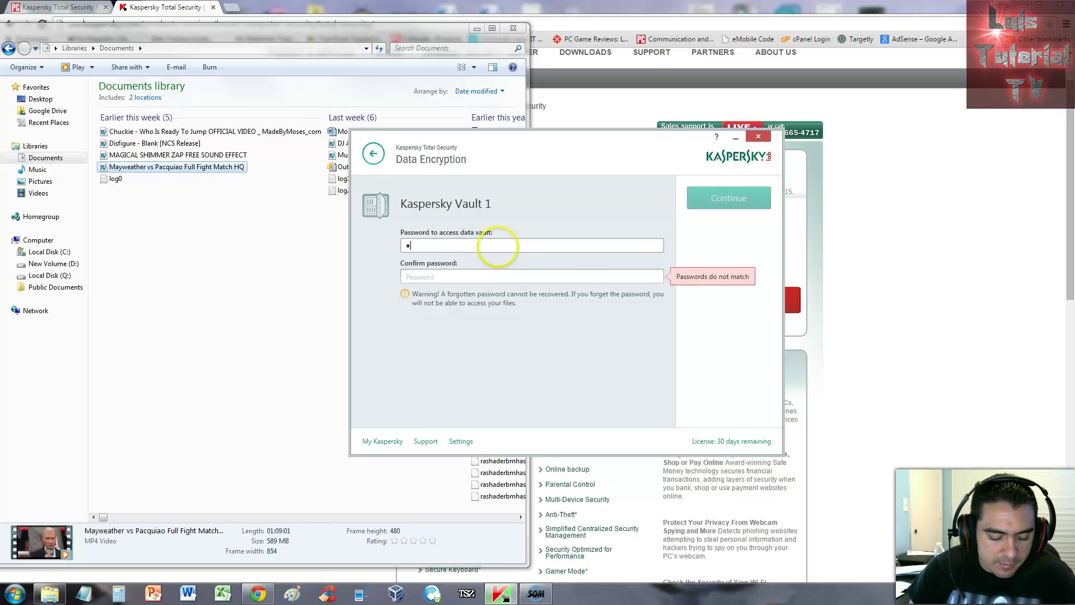
type("••••")
left_click(514, 281)
type("••••••••")
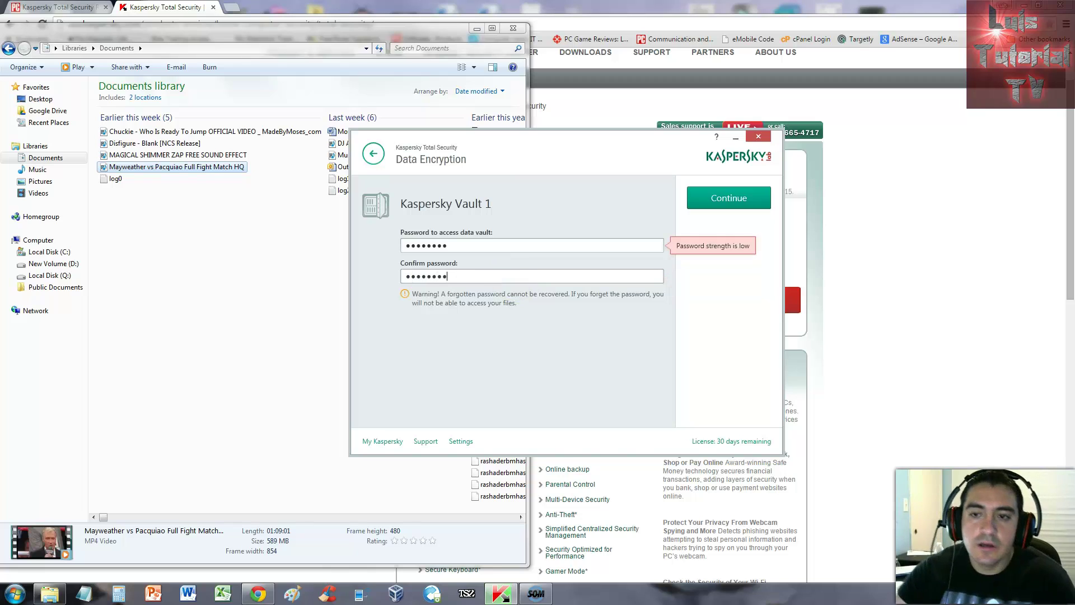
Step: Retype the vault password, enter the matching confirmation, and save the vault
left_click(465, 244)
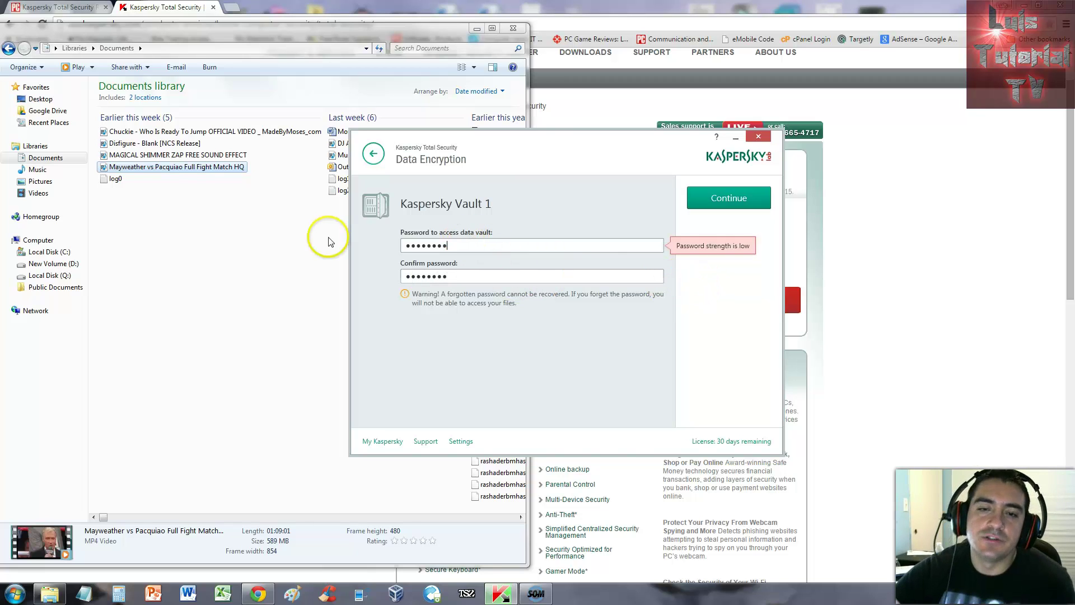
key("ctrl+a")
key("BackSpace")
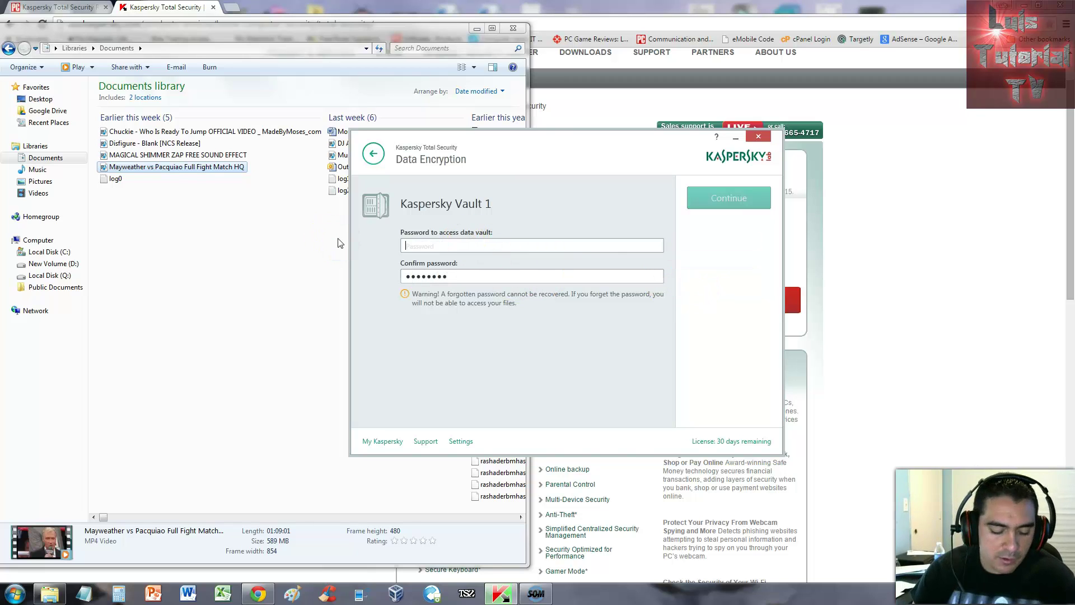
type("•")
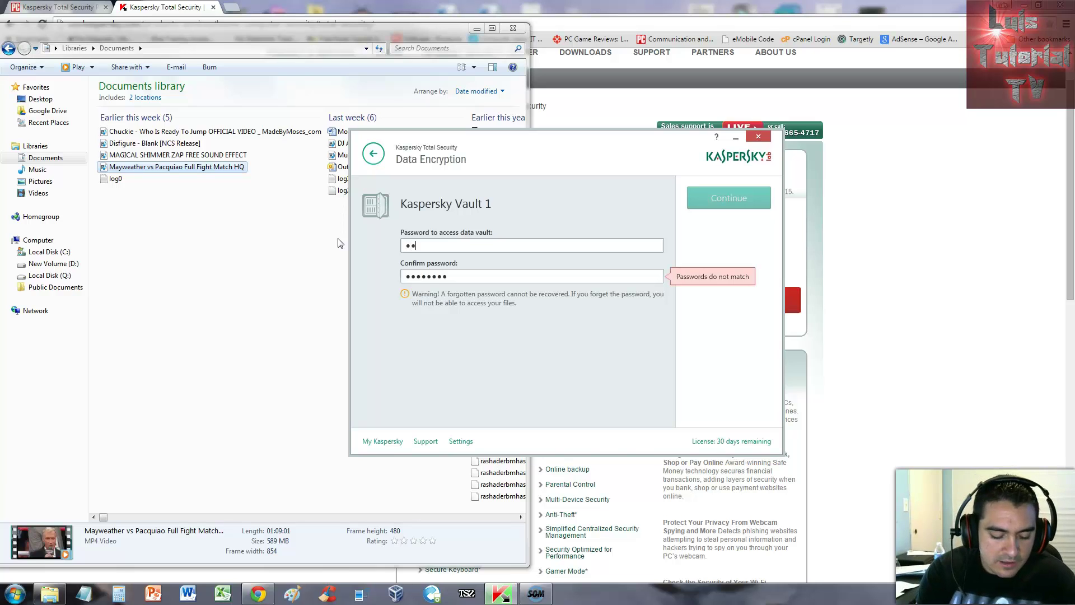
type("•••••••")
left_click_drag(456, 279, 391, 276)
type("•")
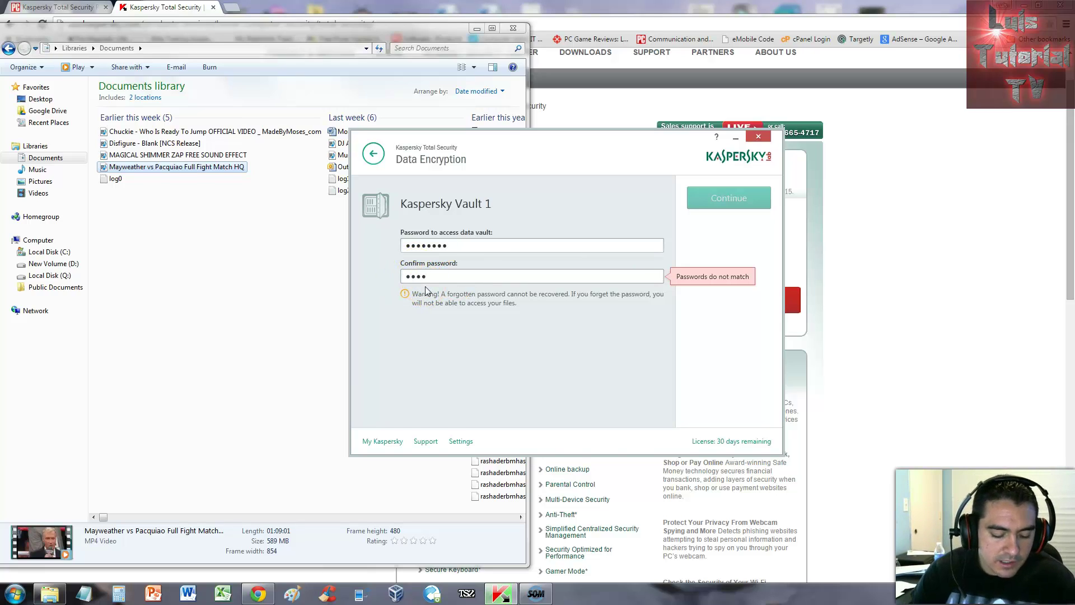
type("•••••••")
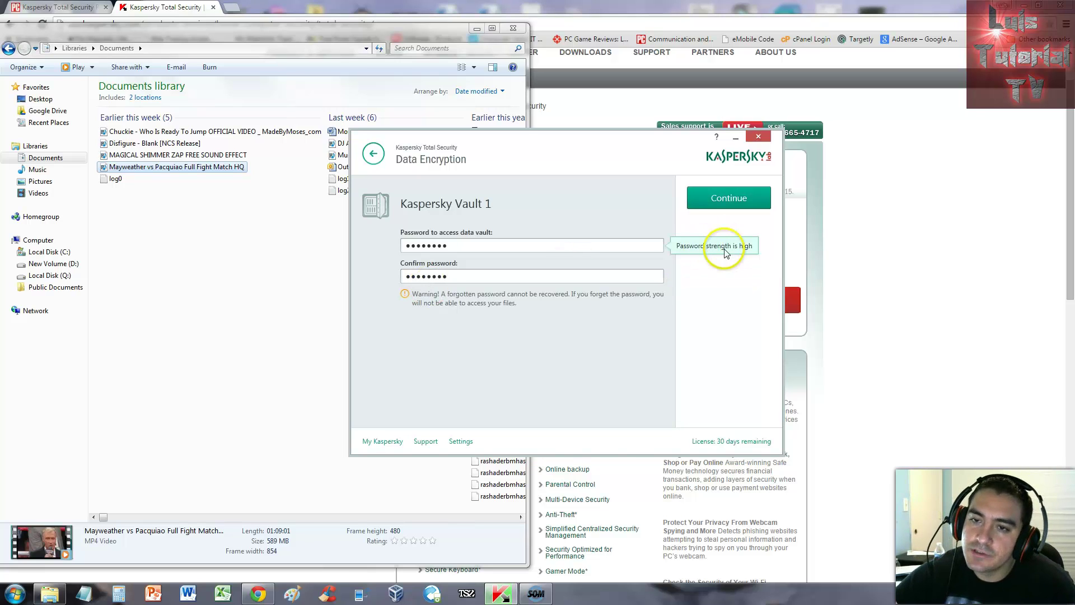
left_click(728, 203)
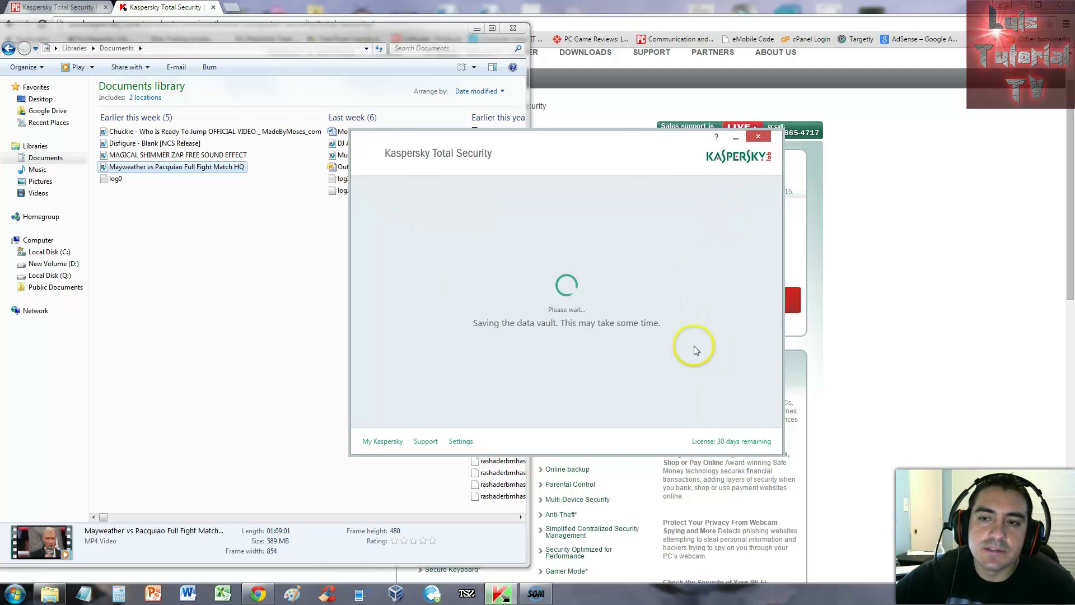
Step: Finish the vault creation so the Kaspersky Vault drives show up in the file browser
left_click_drag(598, 149, 585, 173)
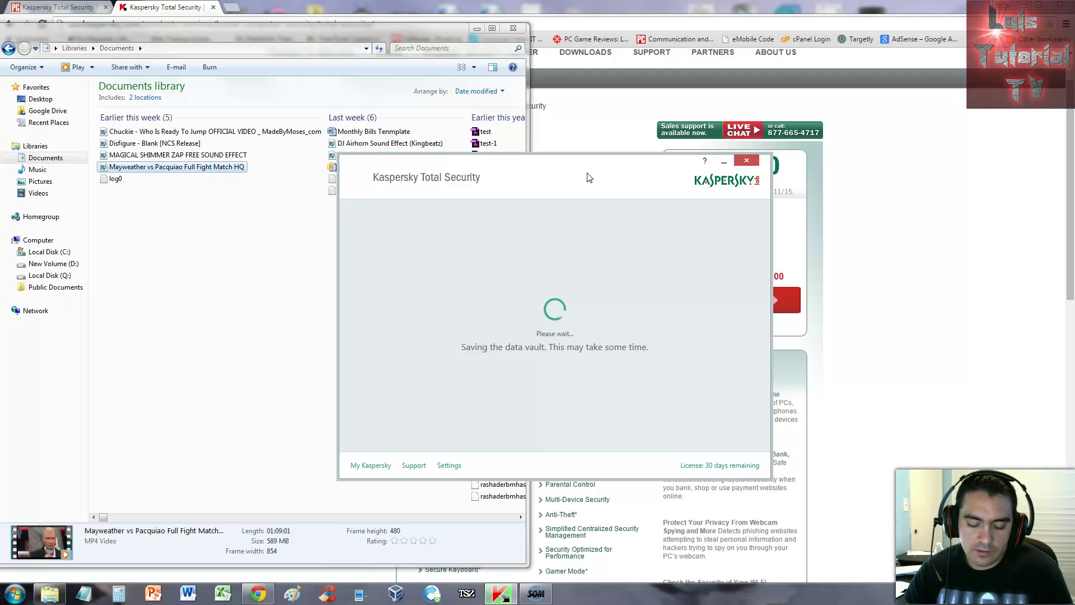
left_click(536, 594)
left_click(742, 148)
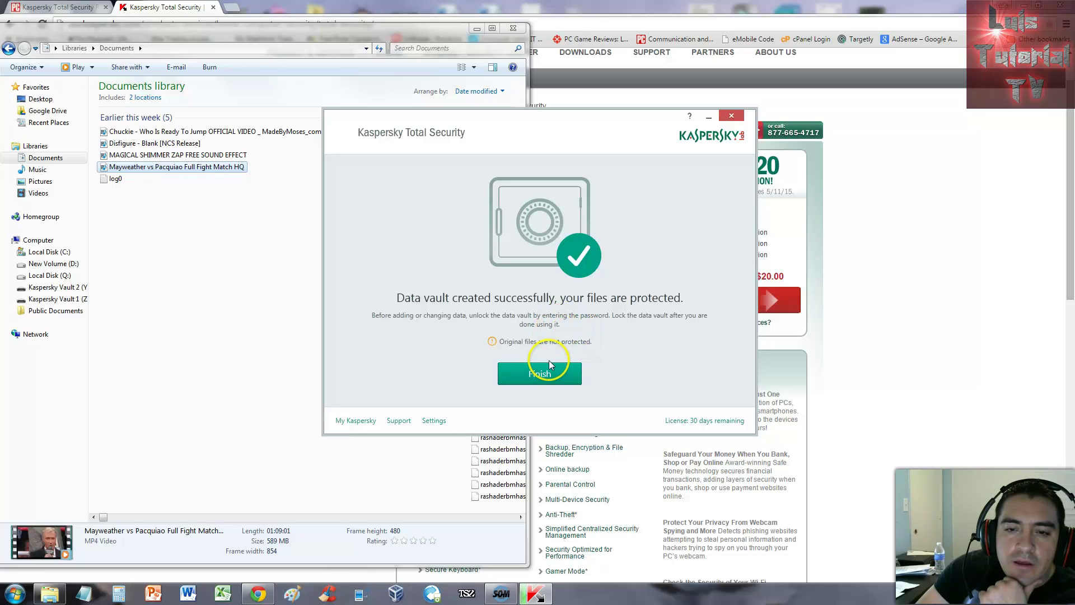
left_click(569, 374)
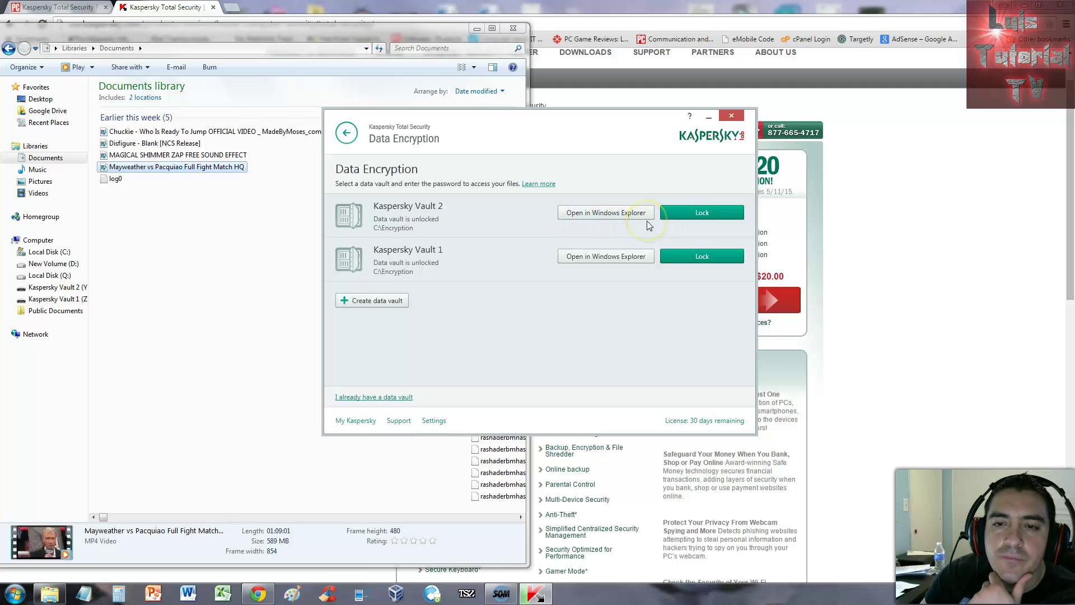
left_click(602, 217)
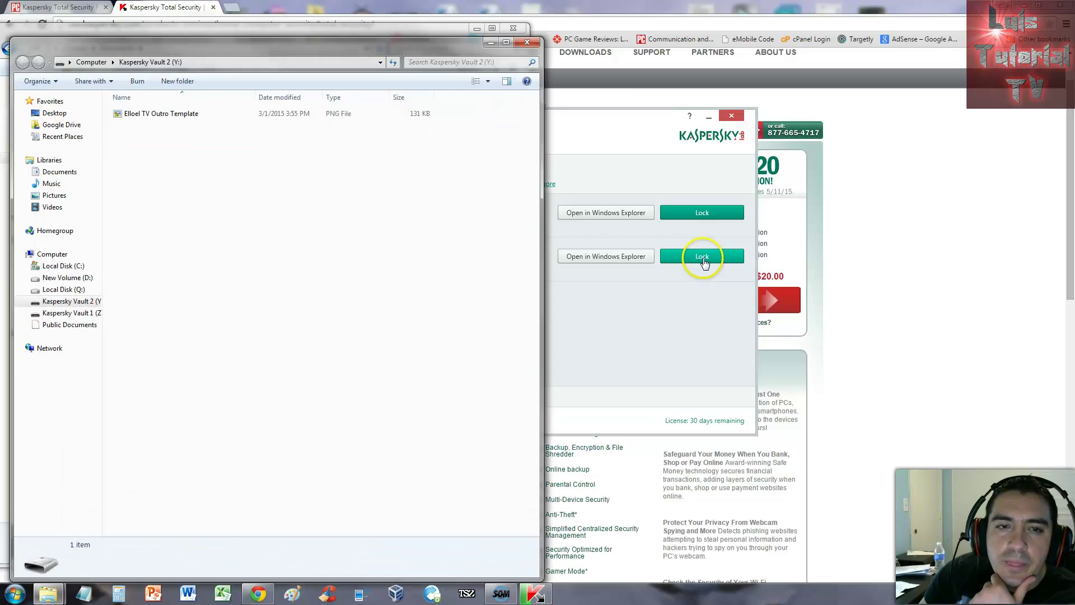
left_click_drag(449, 44, 847, 42)
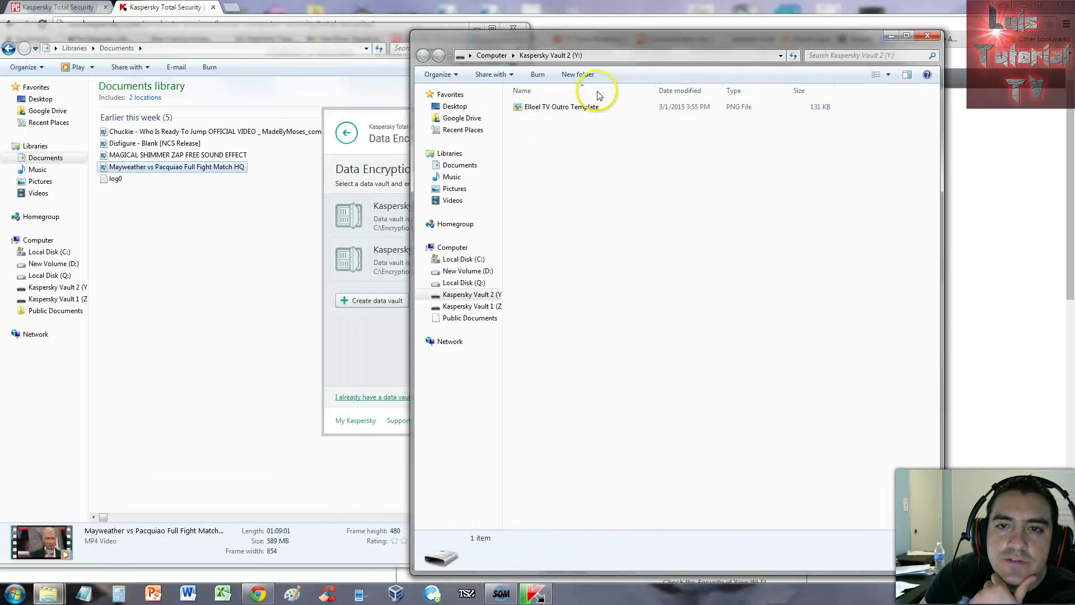
left_click_drag(600, 47, 651, 38)
double_click(629, 105)
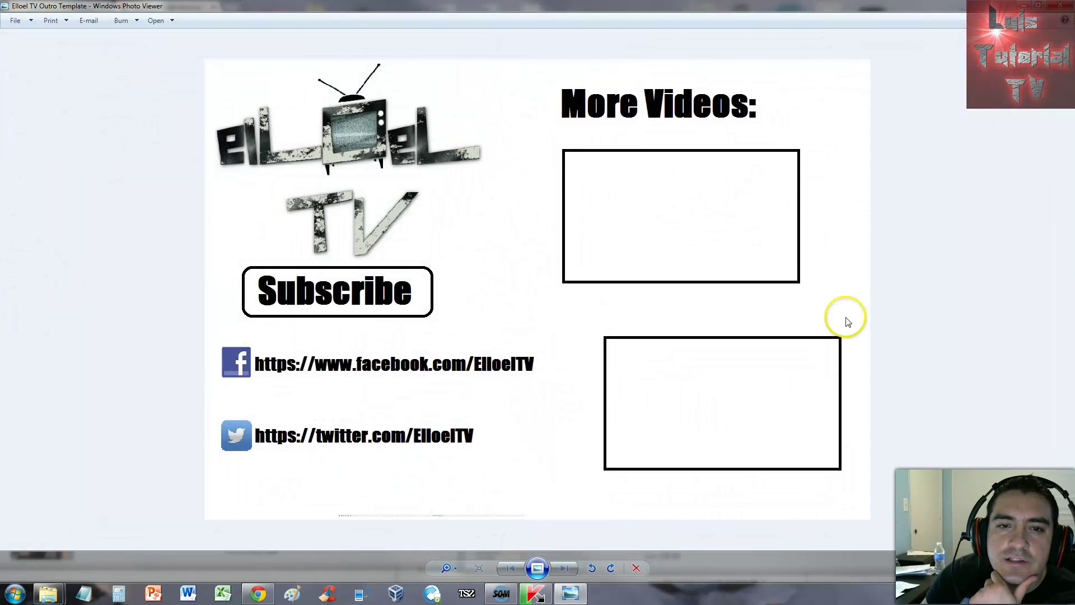
left_click(1061, 6)
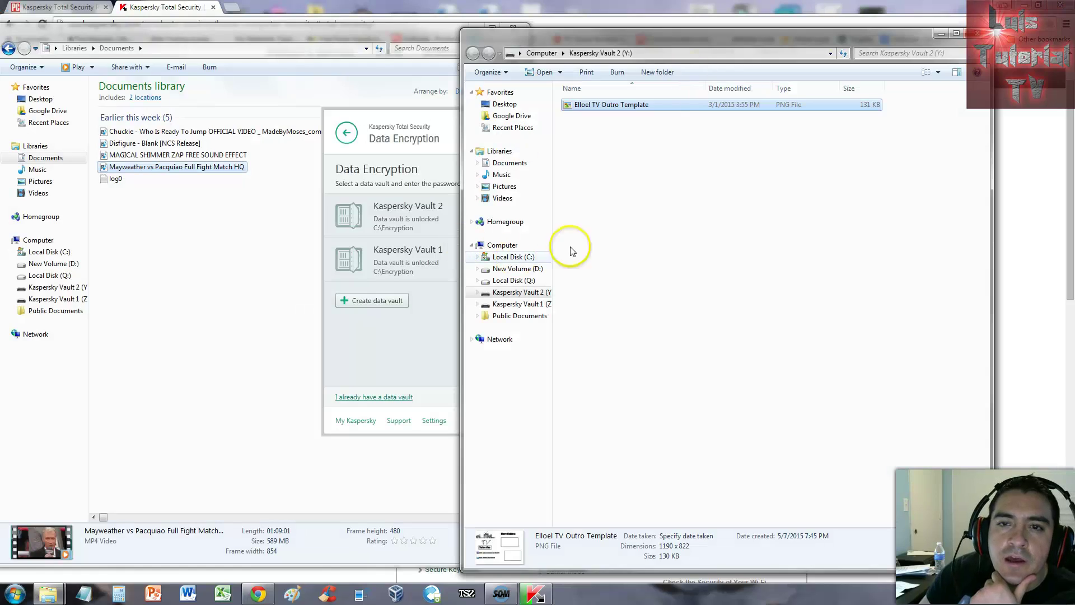
left_click_drag(609, 37, 593, 52)
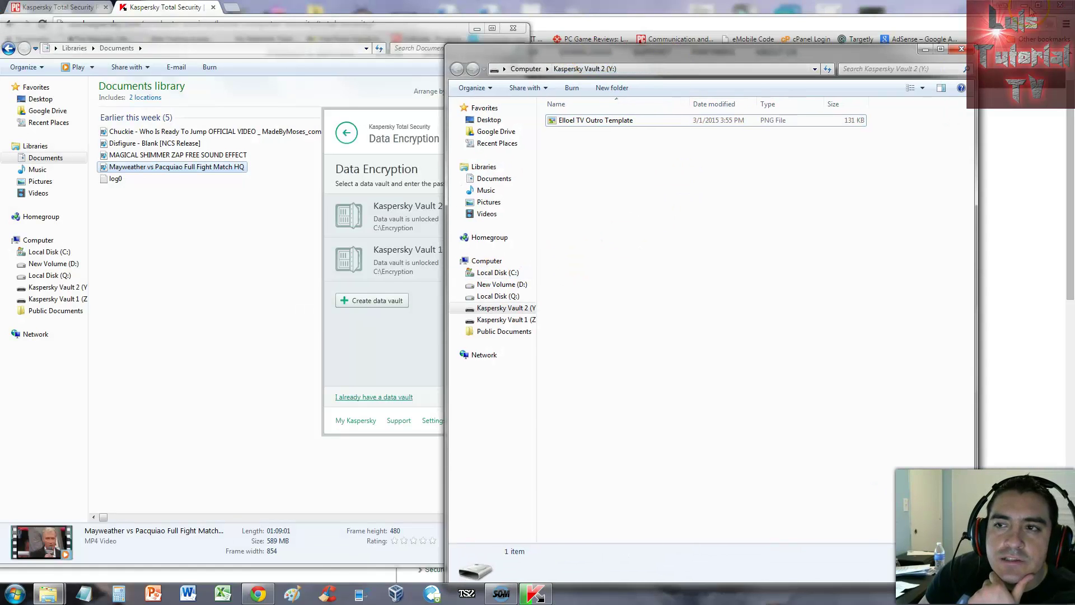
left_click(961, 48)
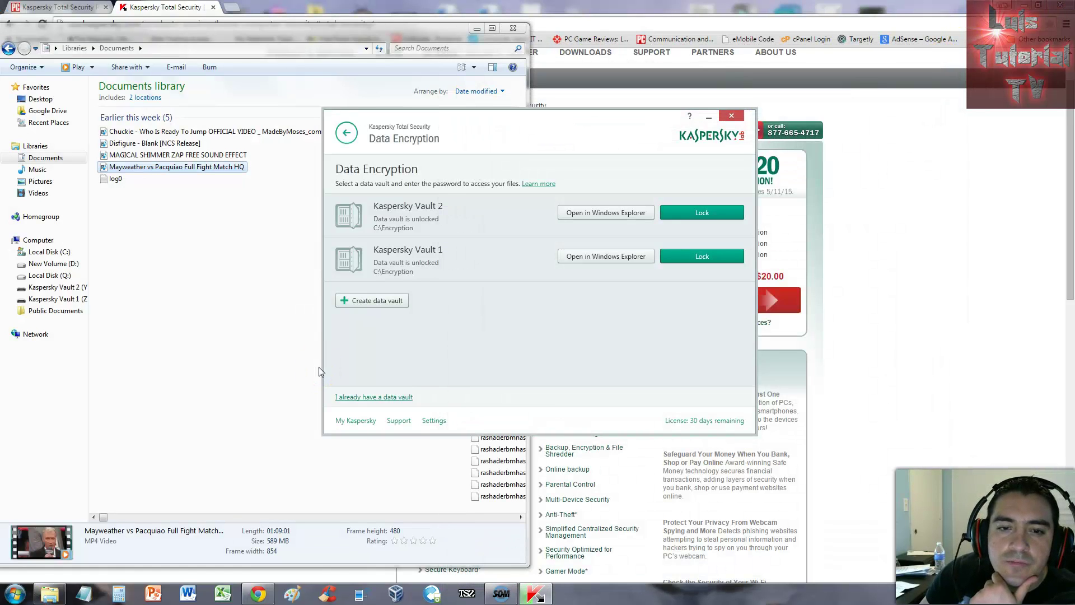
Step: Start a backup and choose to back up files from specified folders
left_click(322, 98)
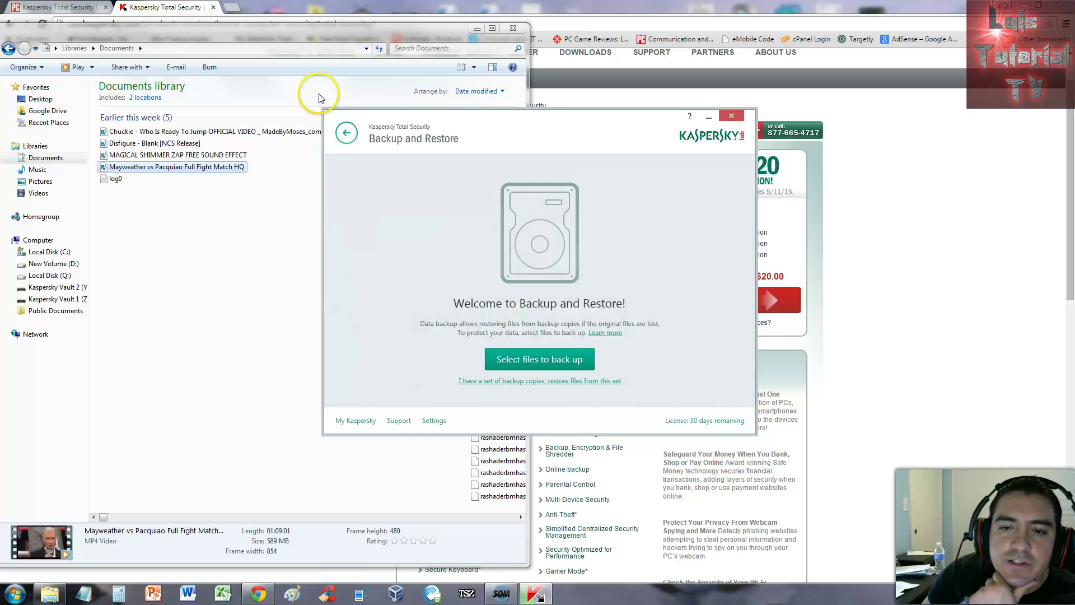
key("Return")
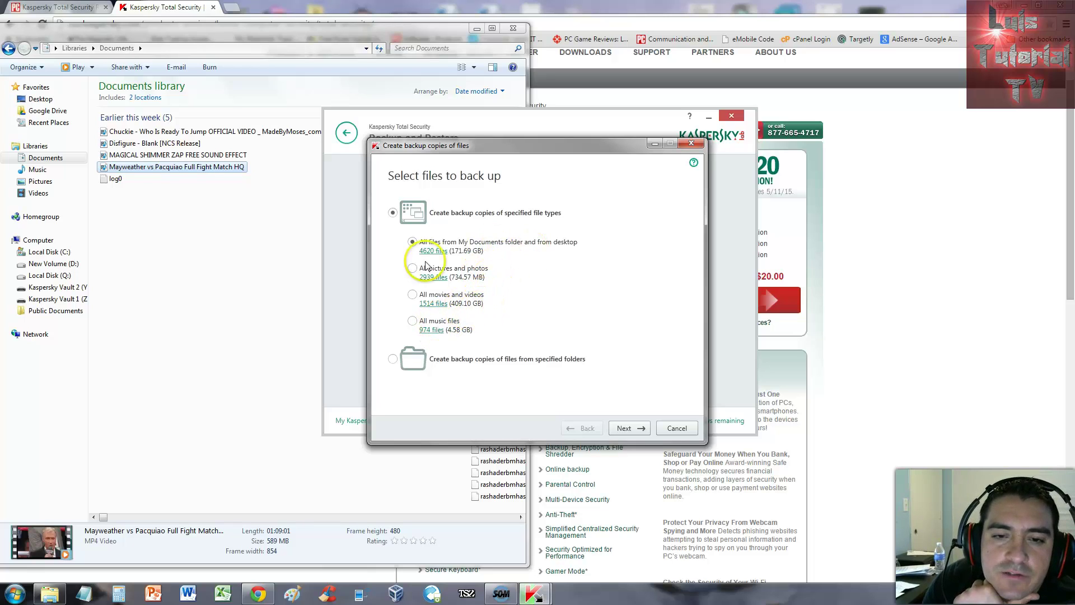
left_click(393, 359)
Step: Add the Pictures folder (8 files, 20.41 MB) to the backup set and continue to storage selection
left_click(628, 429)
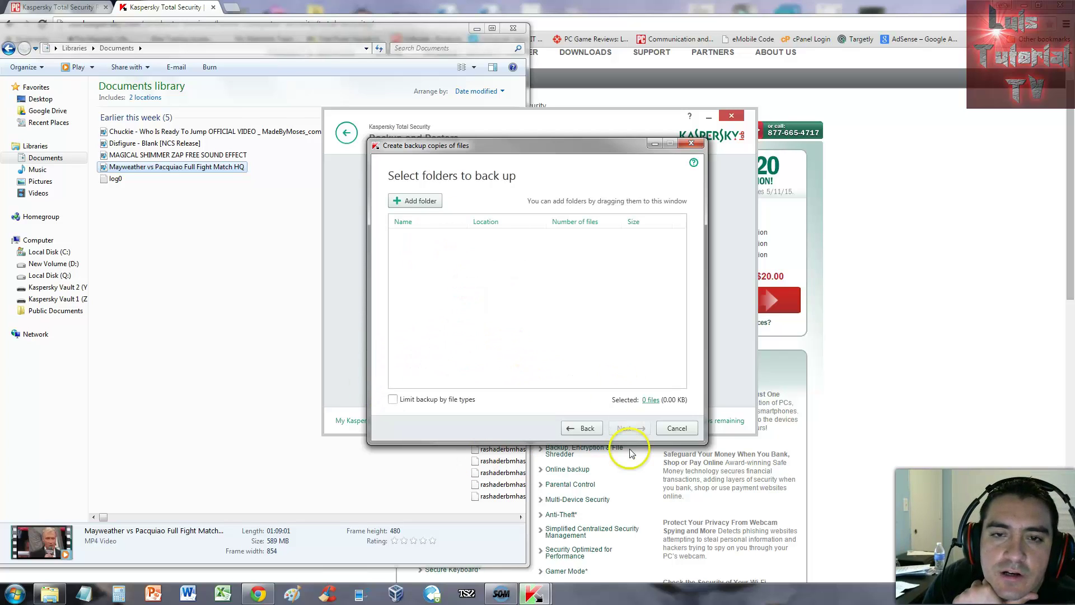
key("Return")
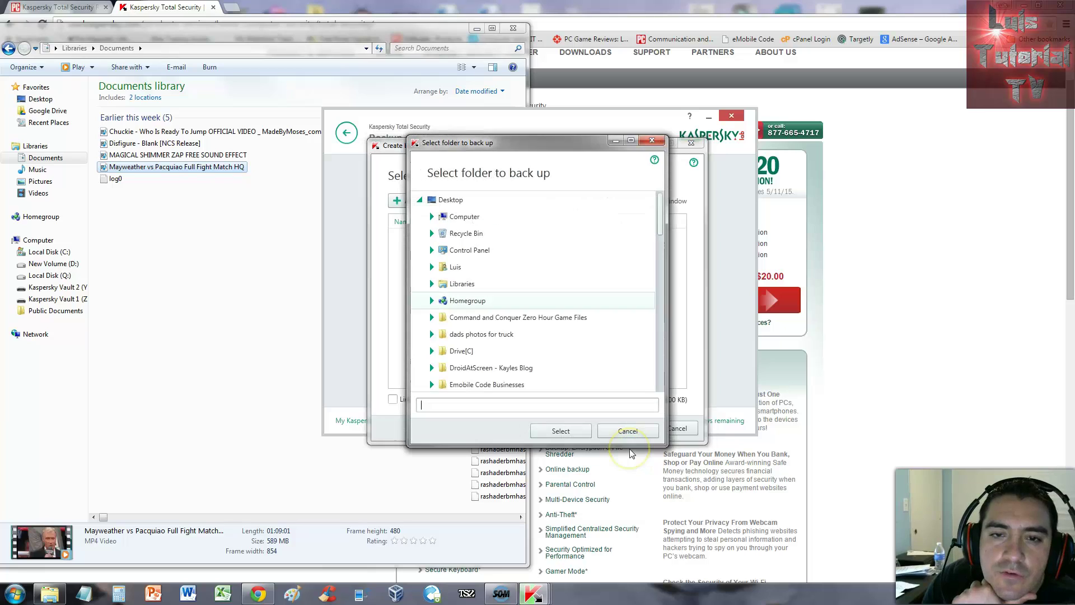
scroll(630, 434, "down", 3)
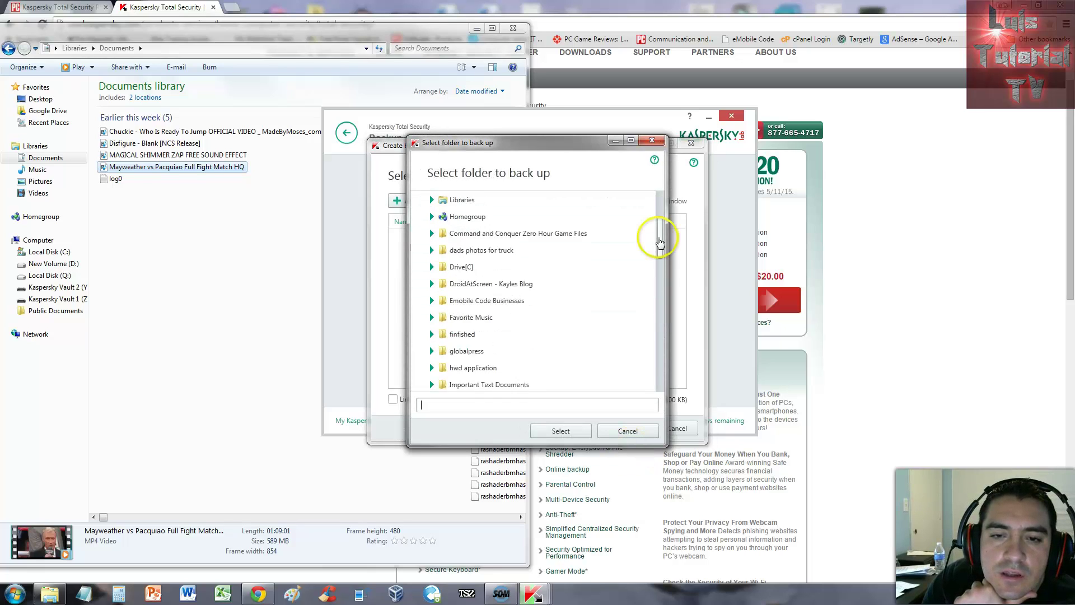
left_click_drag(659, 252, 650, 334)
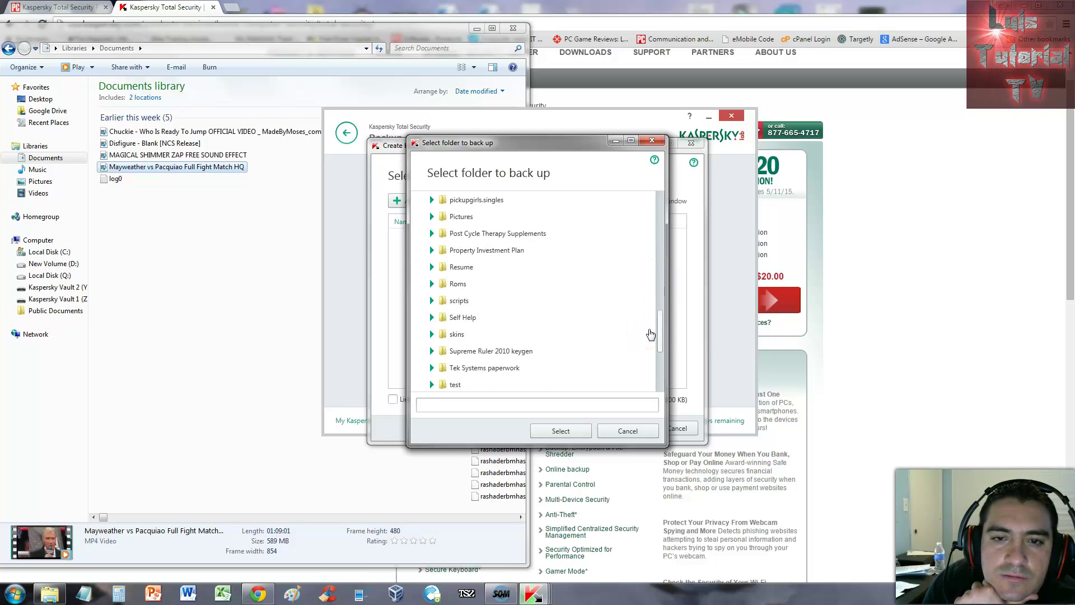
left_click_drag(650, 334, 653, 253)
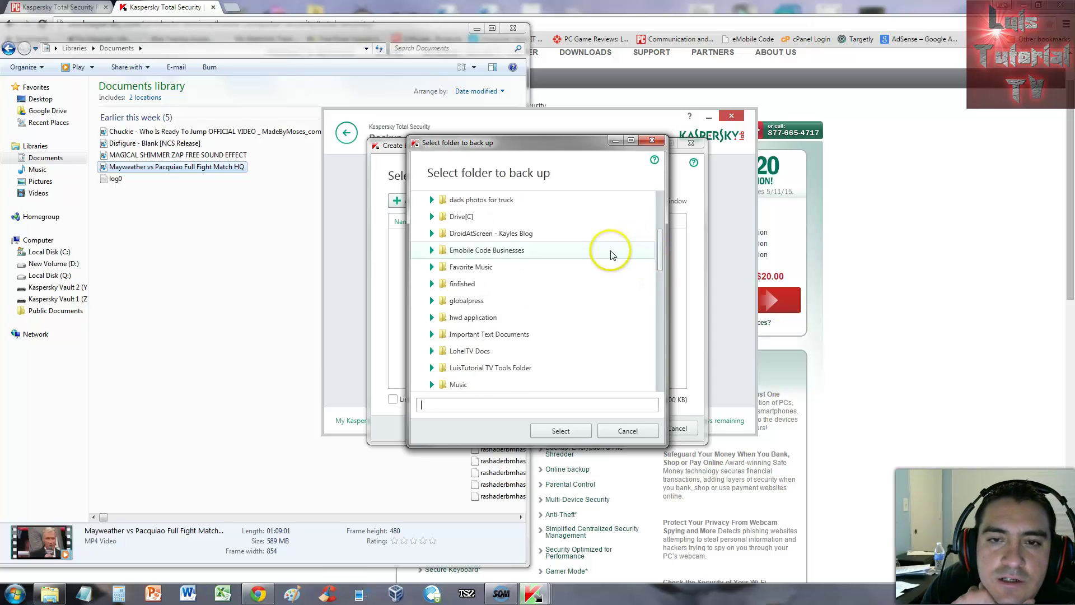
left_click(557, 273)
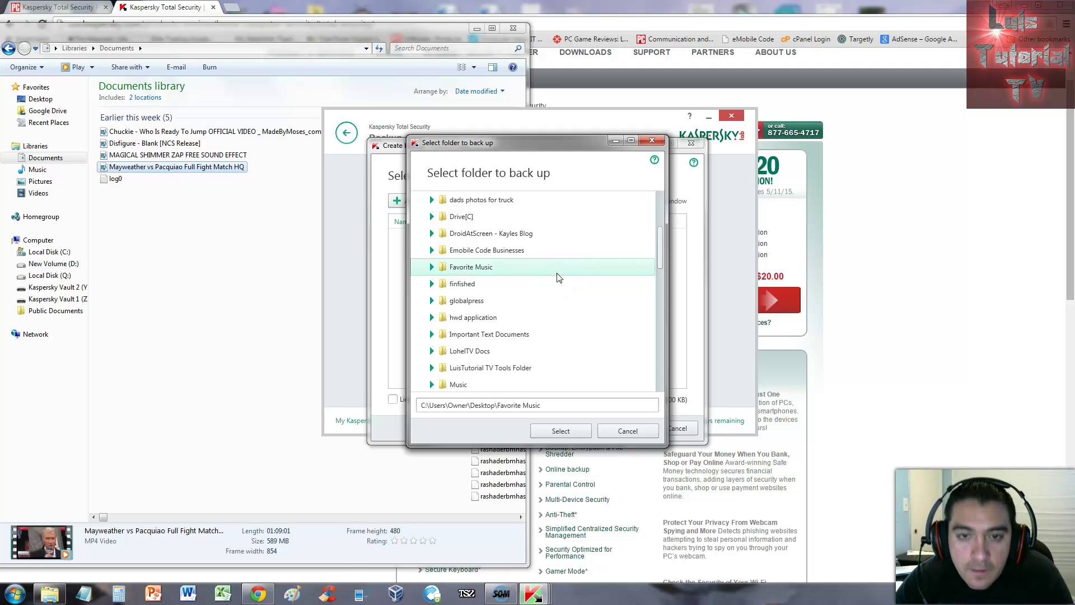
left_click_drag(666, 230, 659, 285)
left_click(460, 368)
left_click(560, 431)
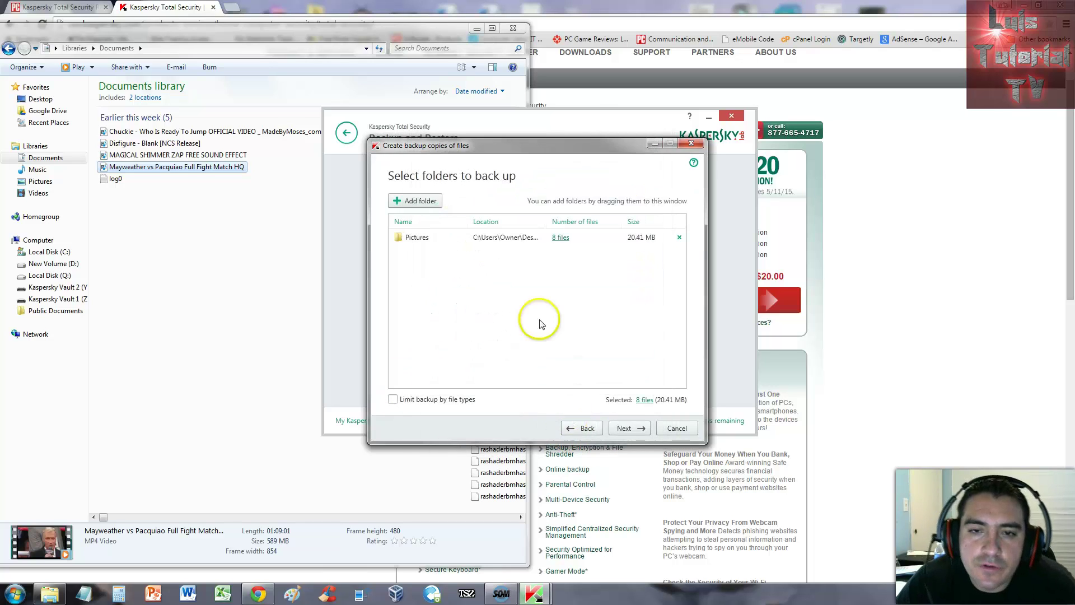
left_click(630, 431)
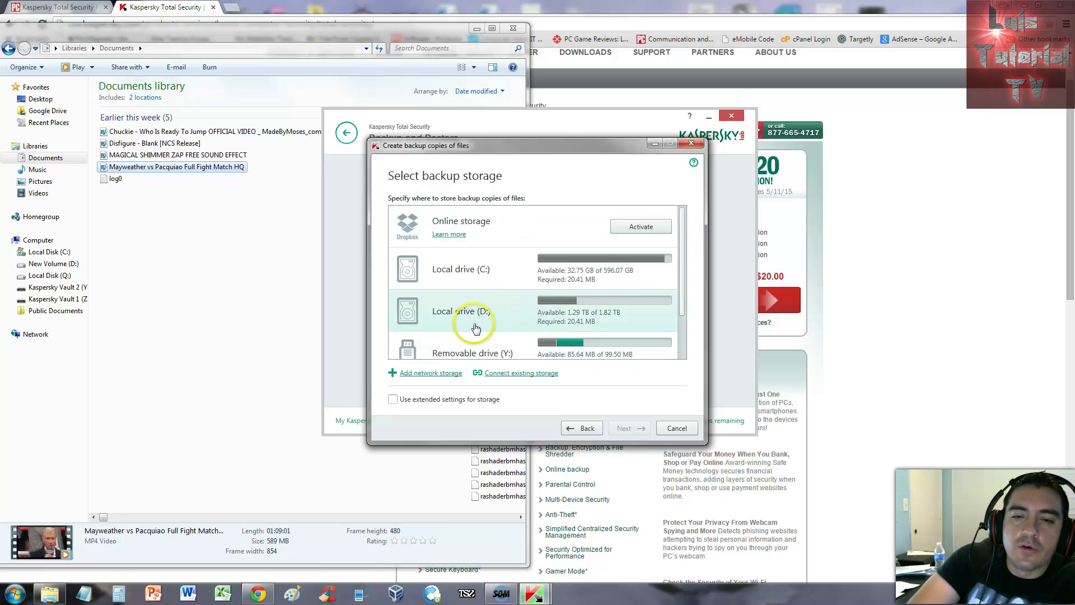
Step: Store the backup on local drive D: and keep its schedule set to run on demand
left_click(511, 319)
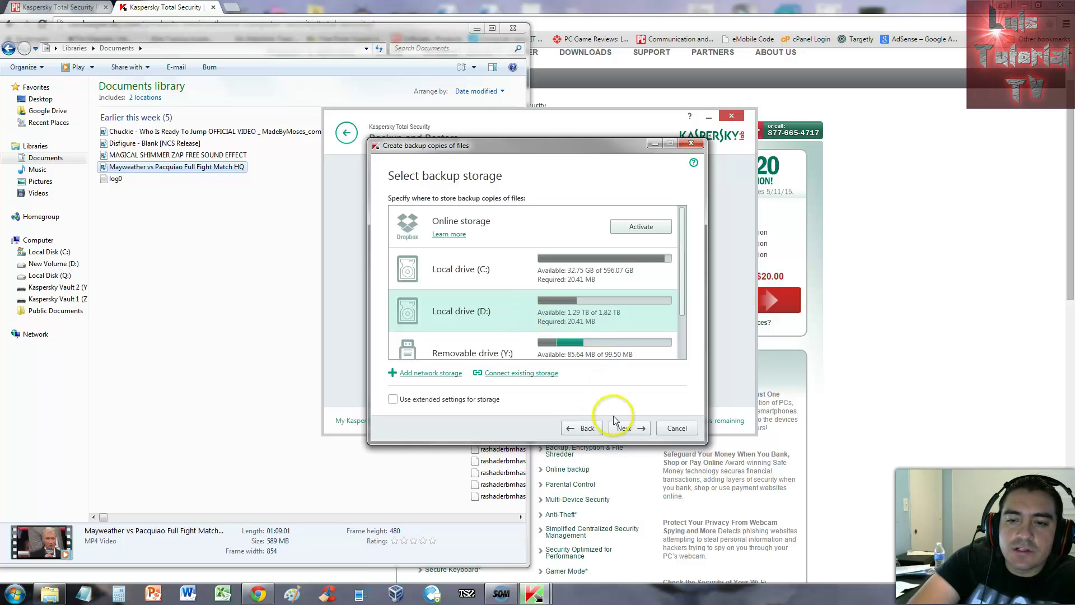
left_click(625, 429)
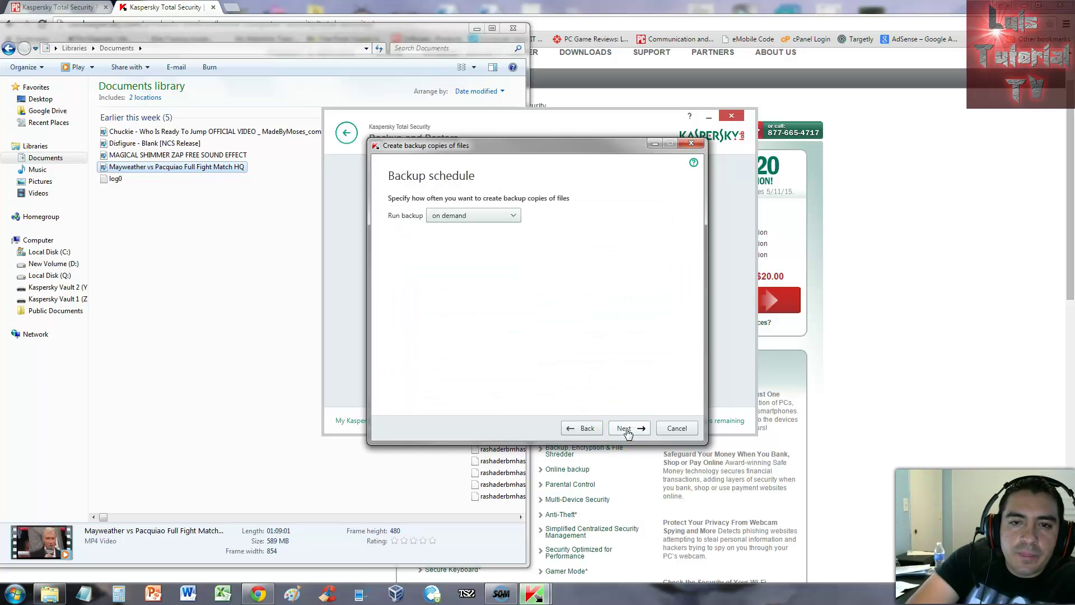
left_click(475, 216)
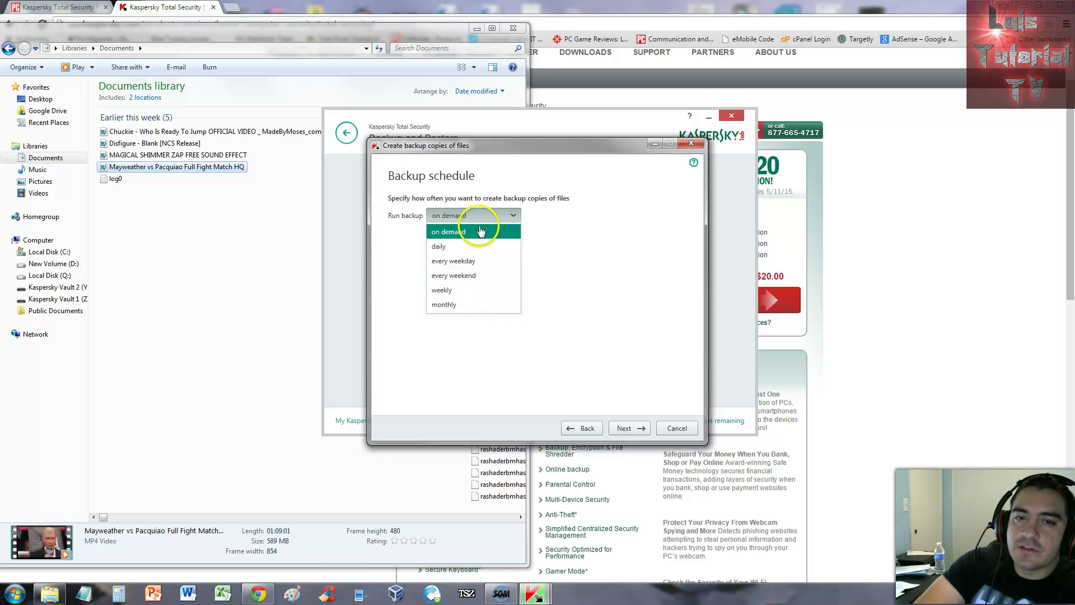
left_click(565, 258)
left_click(491, 218)
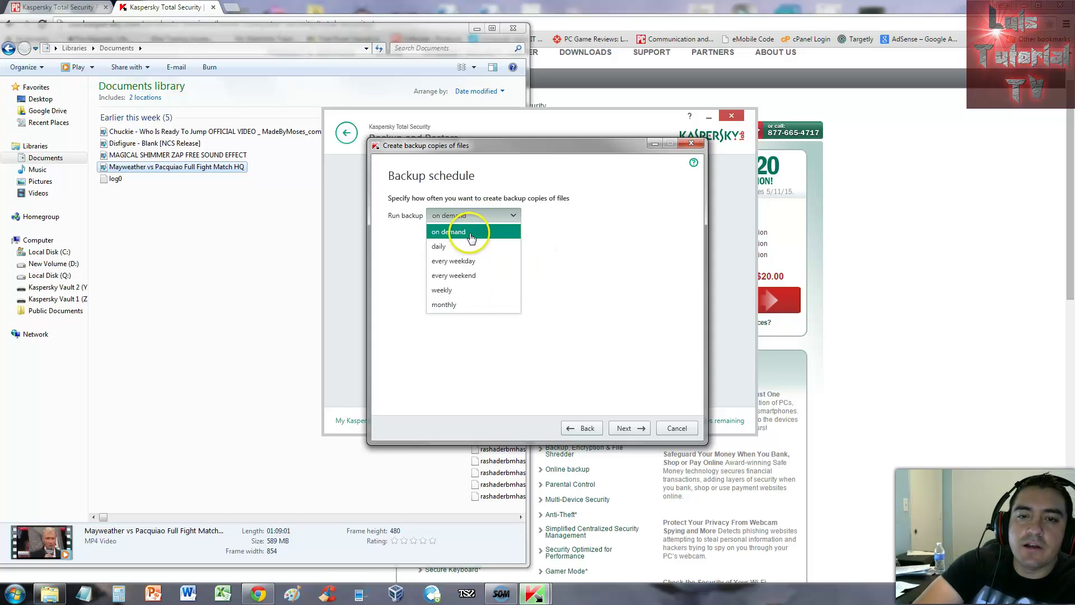
left_click(473, 232)
left_click(628, 429)
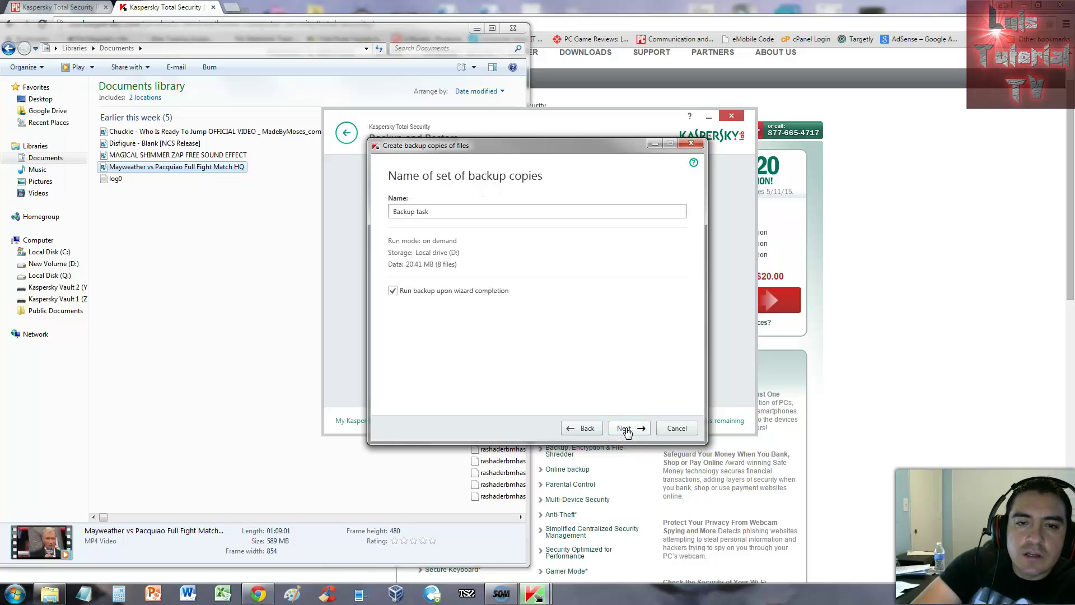
Step: Name the backup set 'test backup', prepare the storage and finish the wizard
triple_click(445, 211)
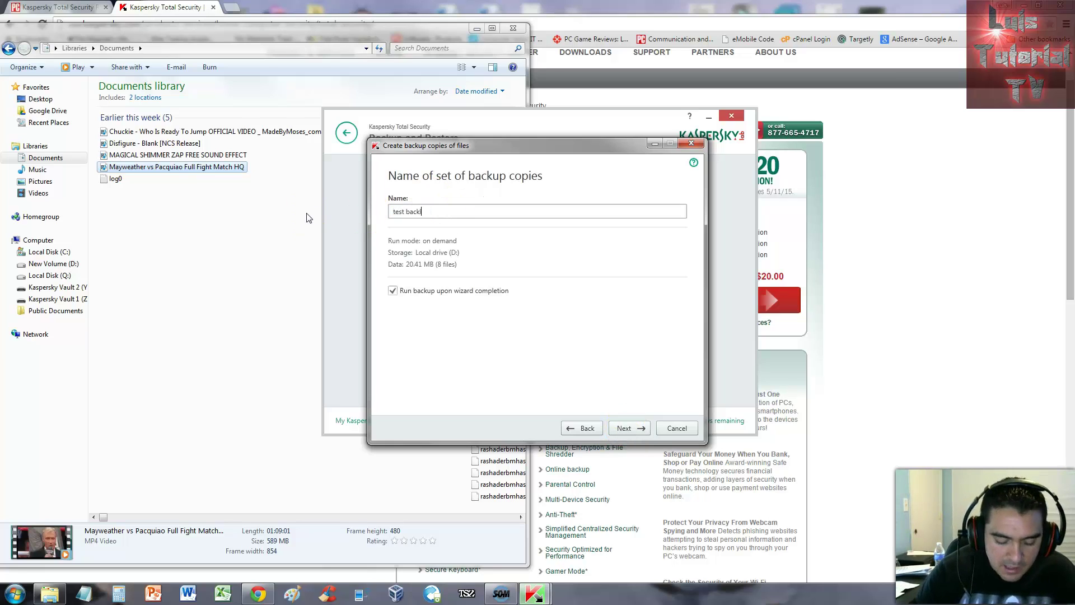
type("test backlu[")
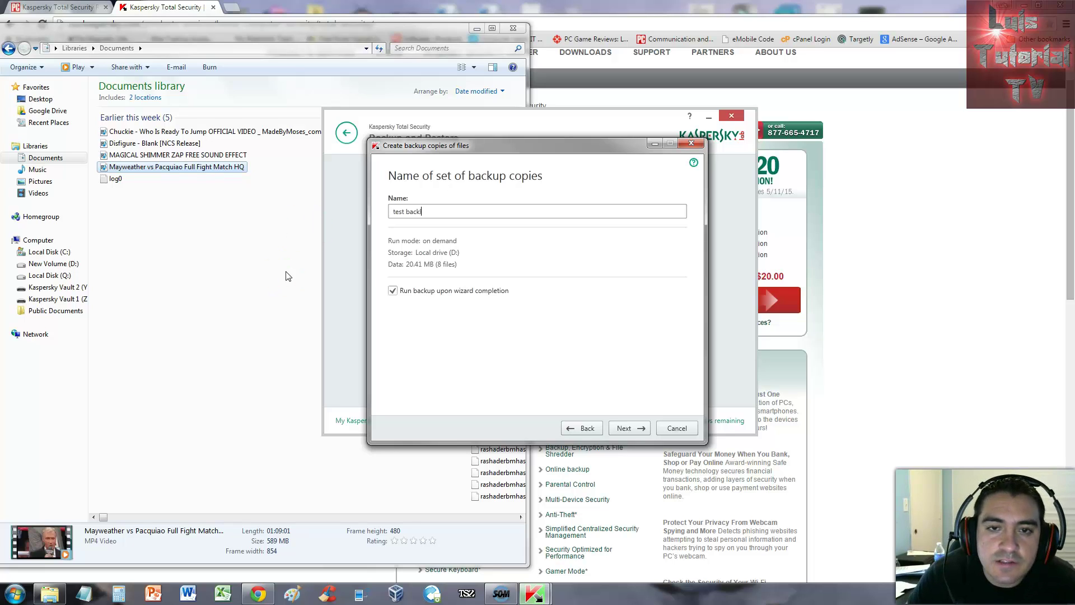
left_click(312, 356)
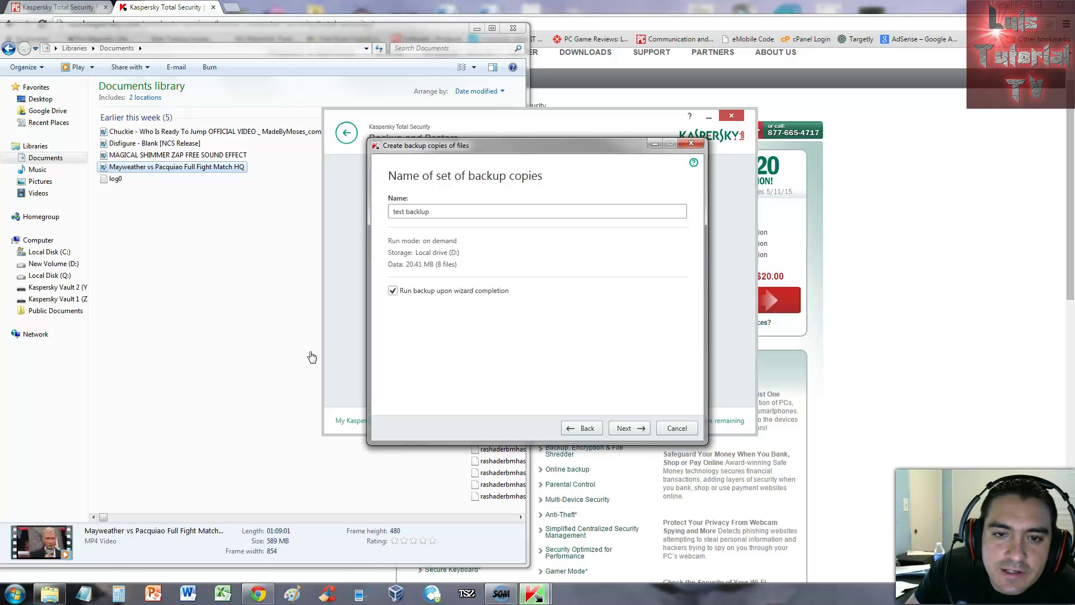
left_click(445, 294)
left_click(627, 428)
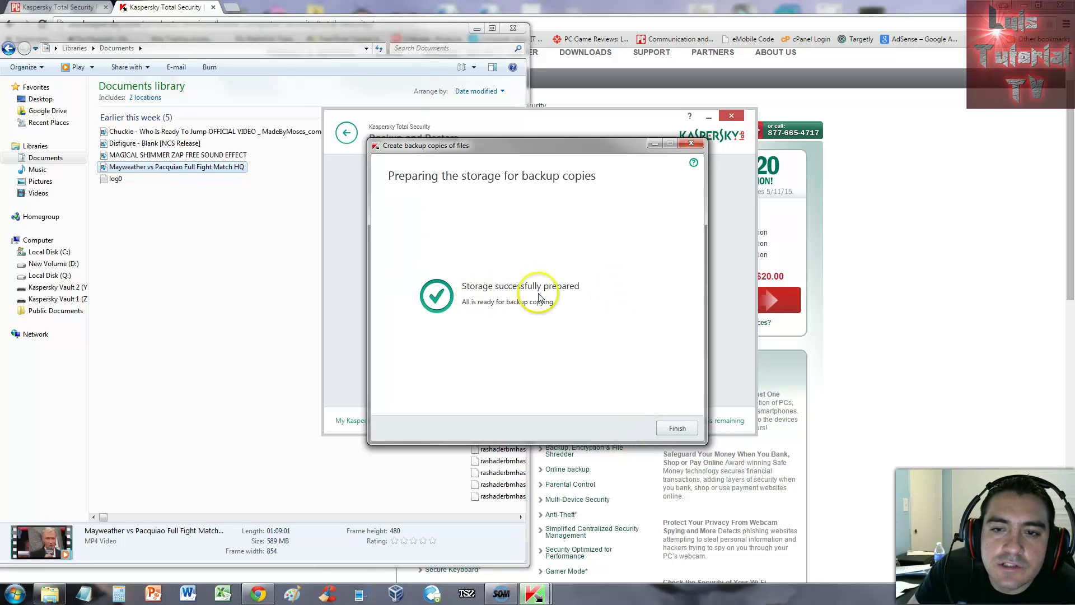
left_click(675, 429)
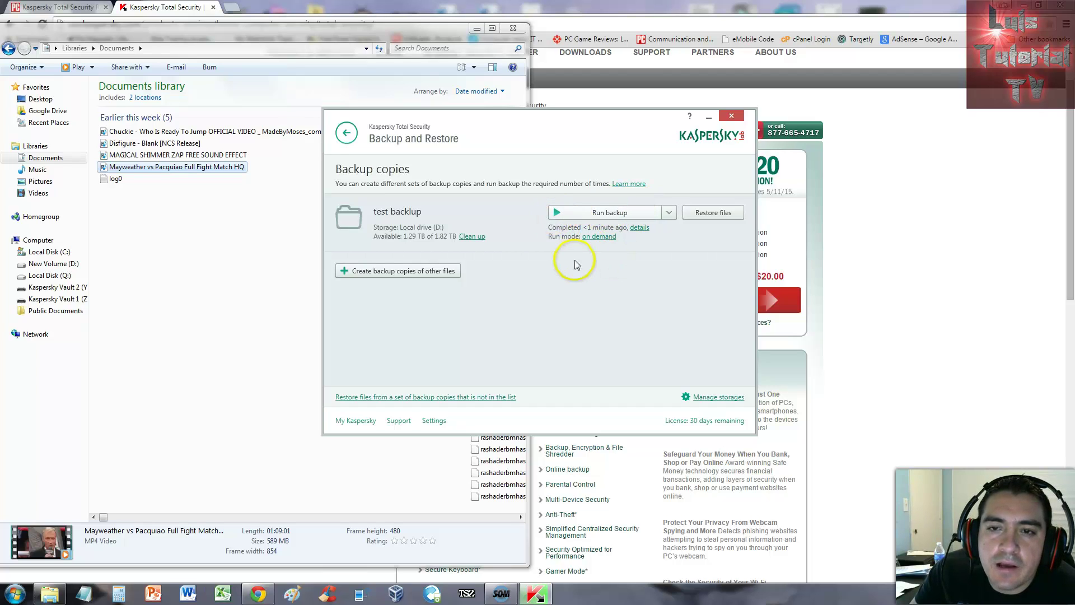
Step: Look over the backup set's run options without changes, then go back to the main overview
left_click(664, 216)
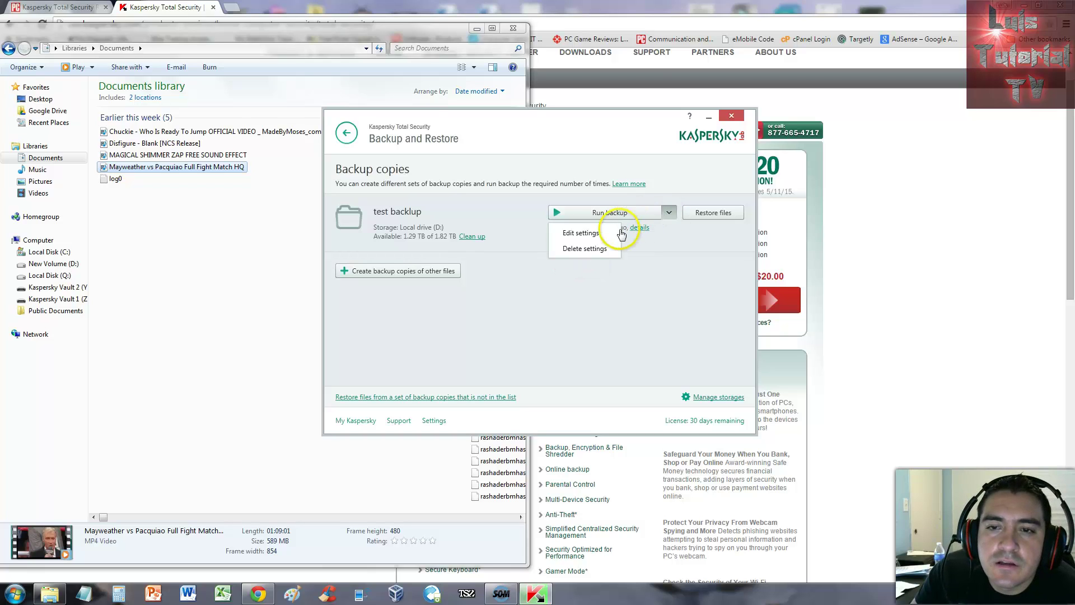
left_click(688, 270)
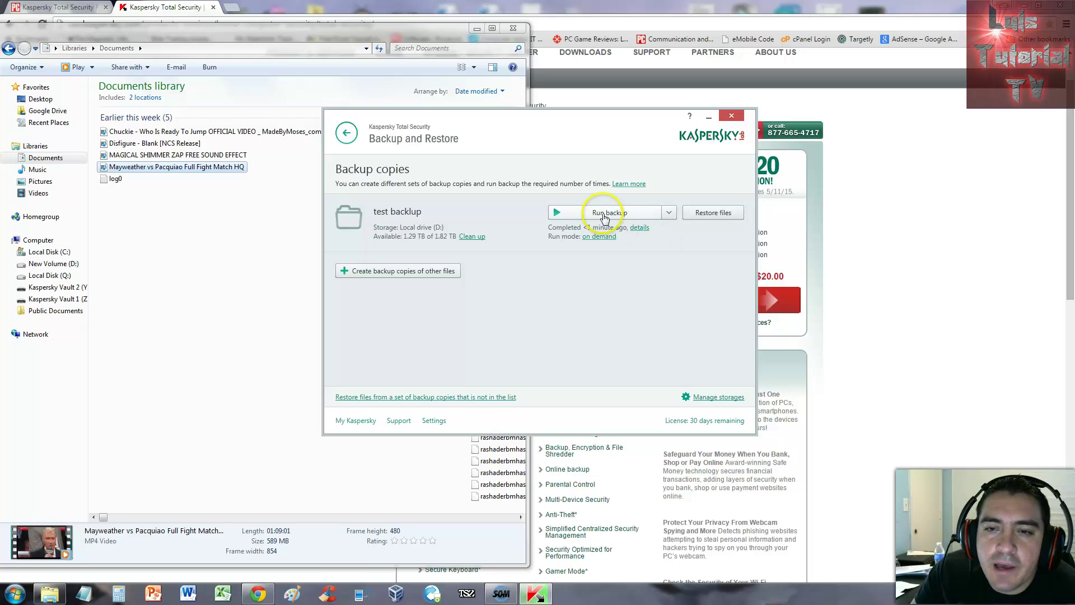
left_click(669, 213)
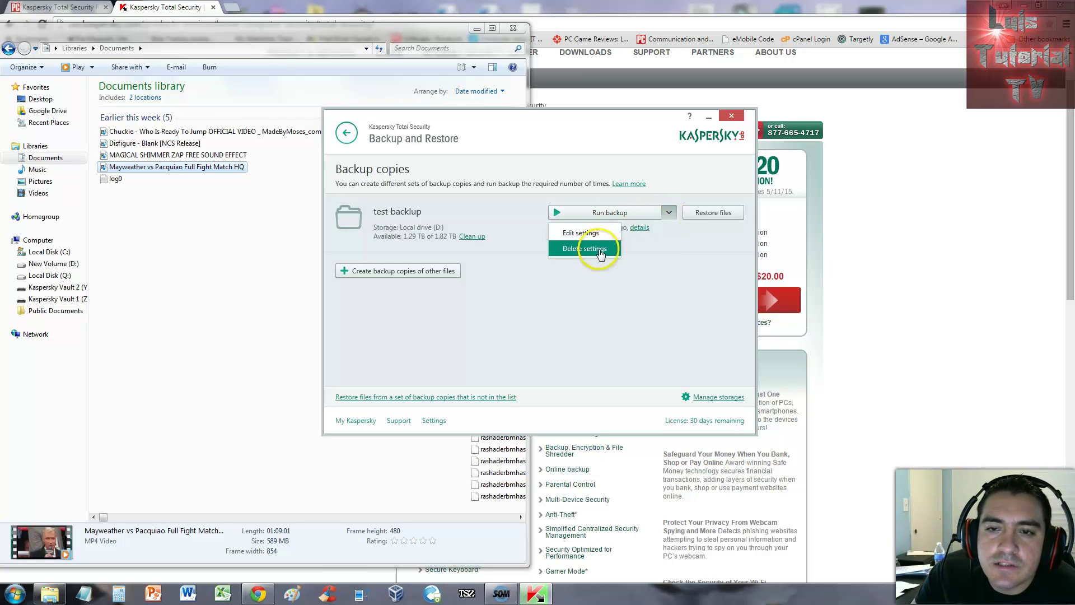
left_click(596, 324)
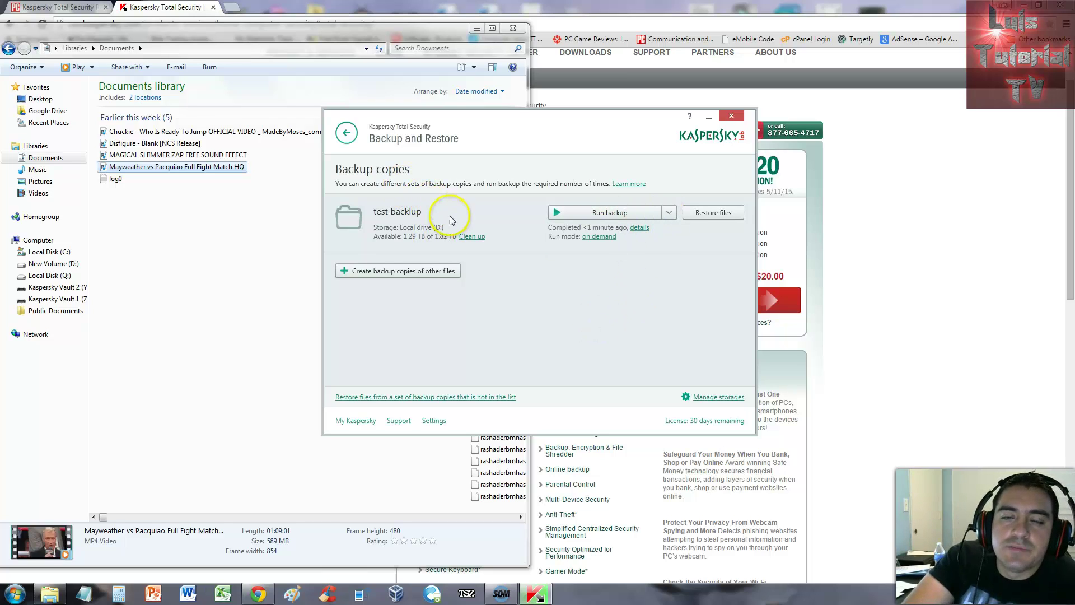
left_click(346, 133)
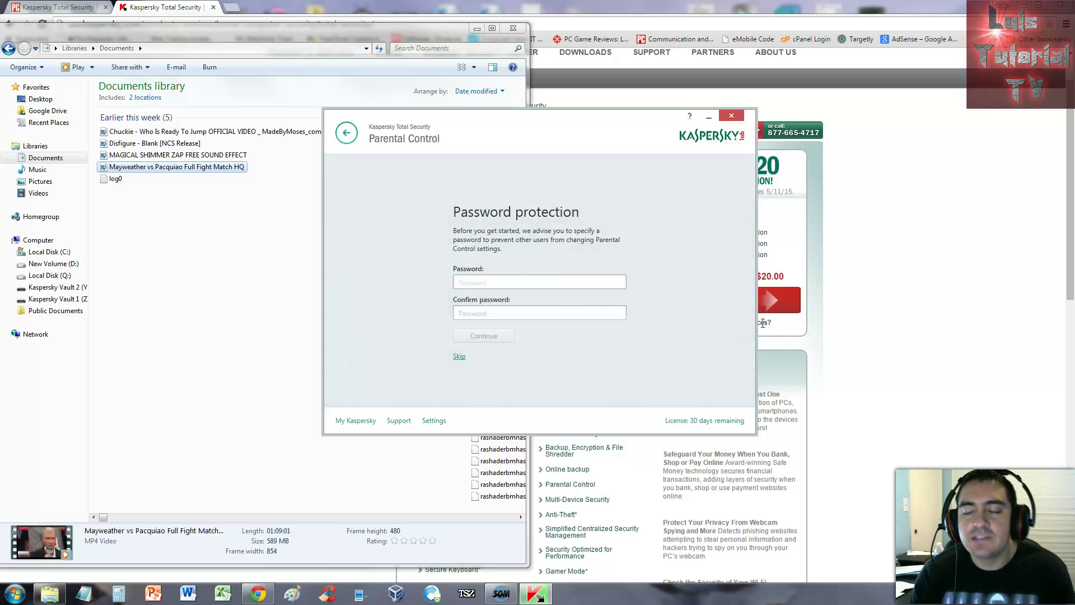
Step: Enter and confirm a Parental Control password, create it, then use it to unlock the accounts list
left_click(534, 282)
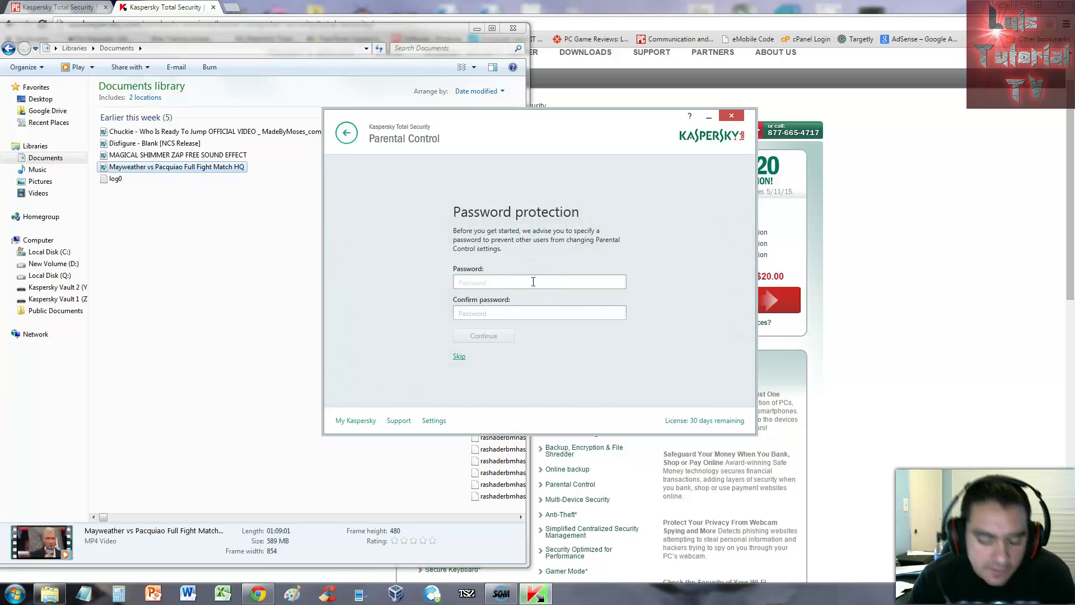
type("a")
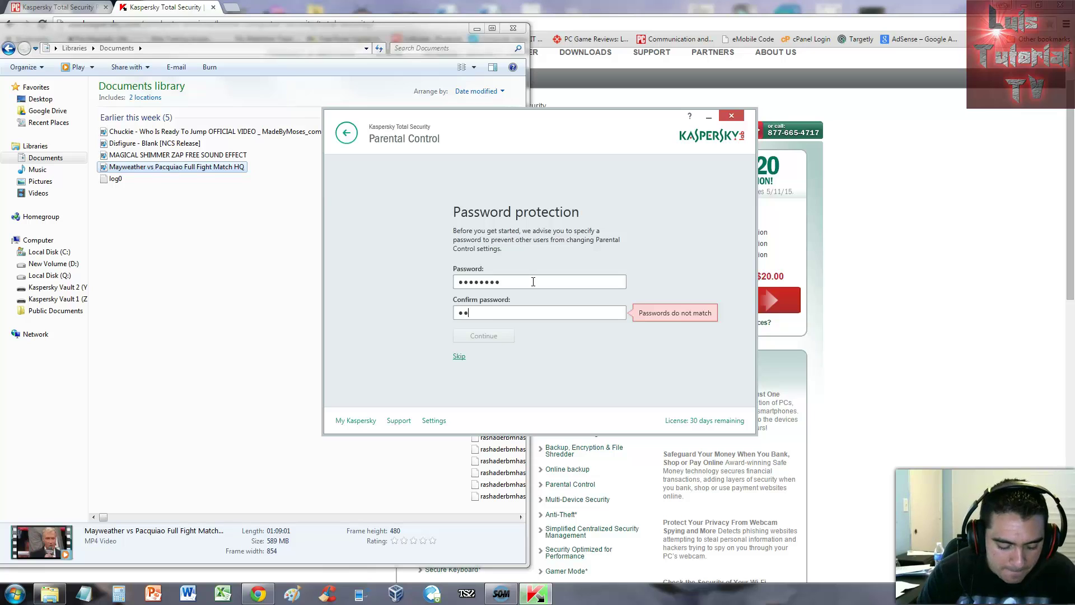
type("abc")
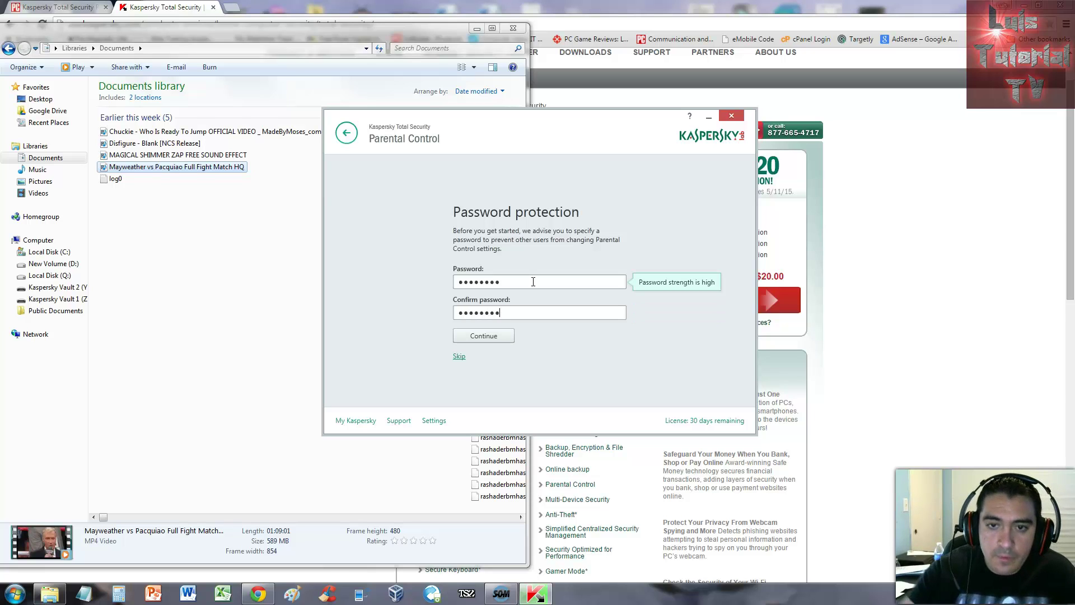
left_click(492, 336)
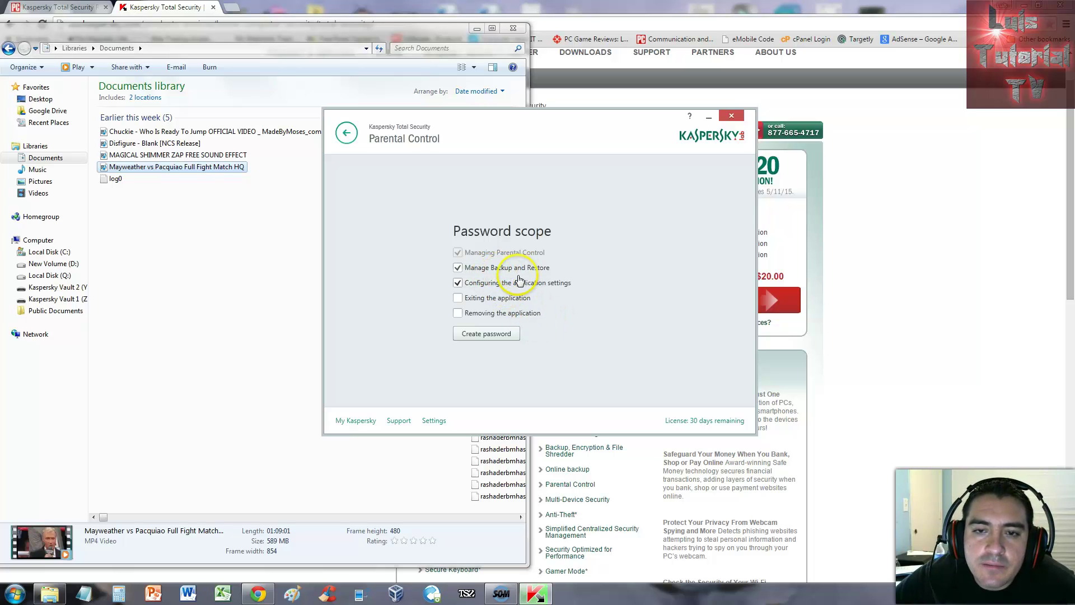
left_click(493, 331)
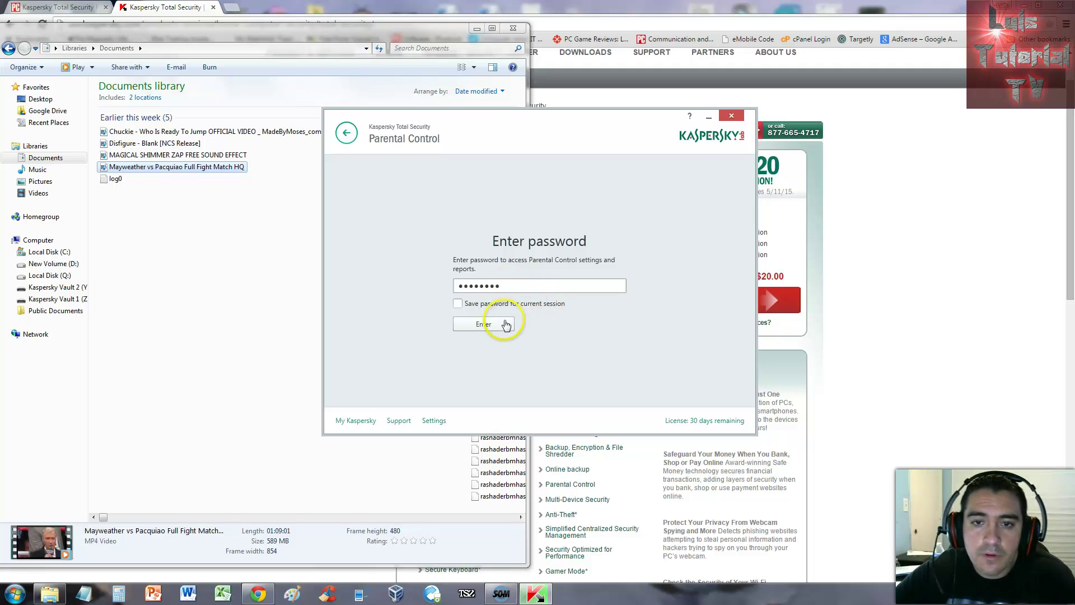
left_click(489, 324)
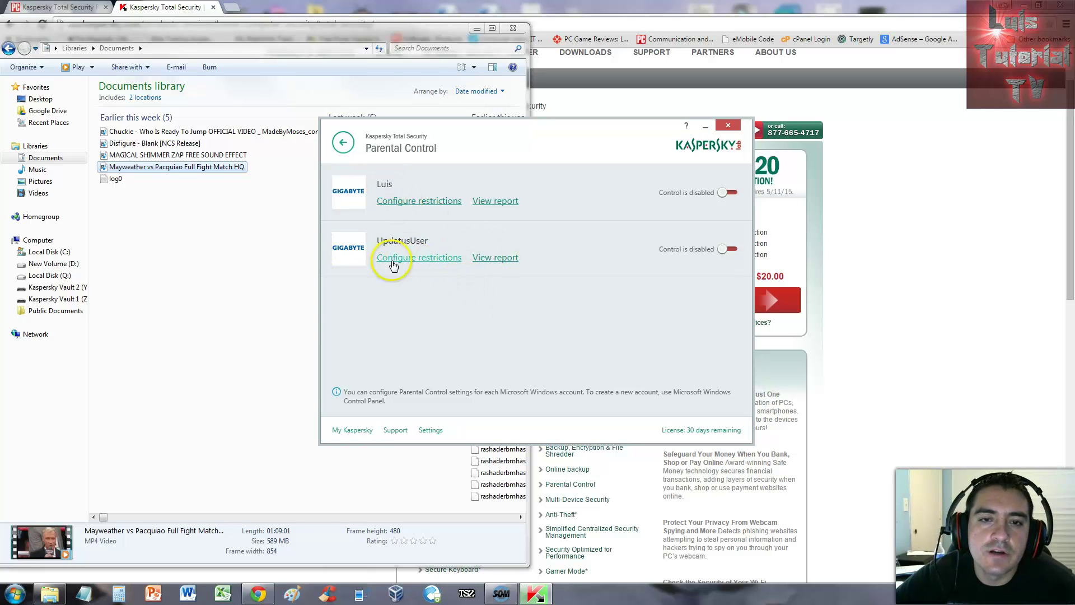
Step: For the first account, block weekday access from 9:00 PM to 8:00 AM and switch Control on
left_click(424, 203)
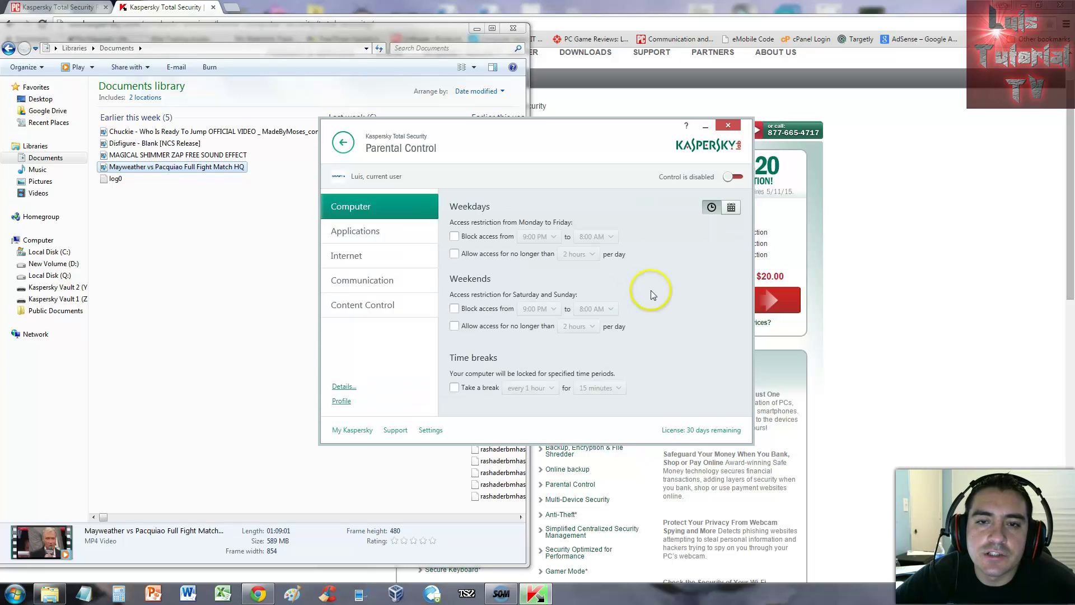
left_click(462, 241)
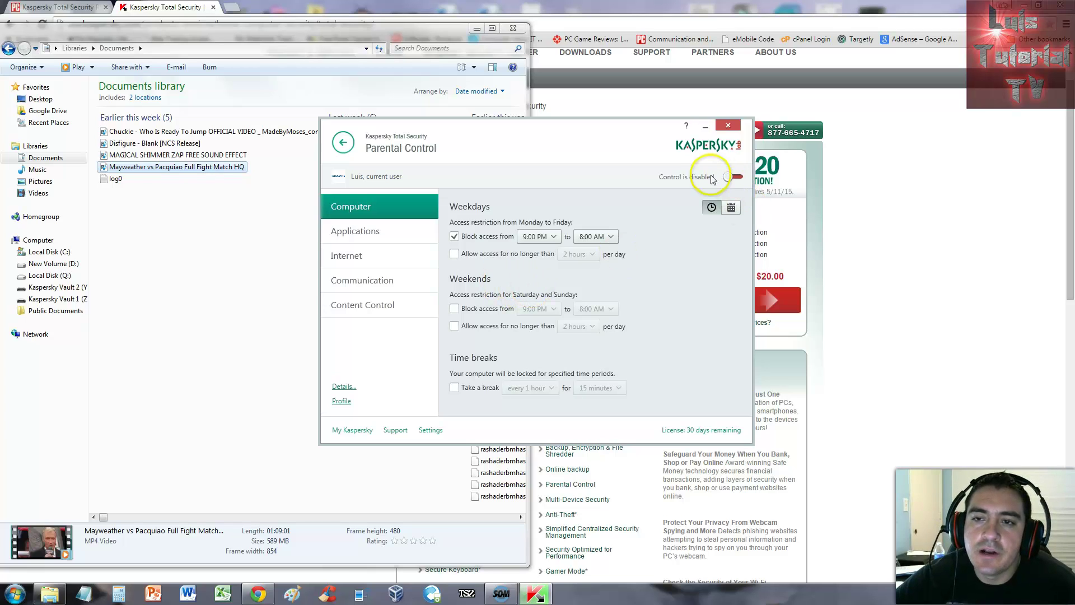
left_click(734, 178)
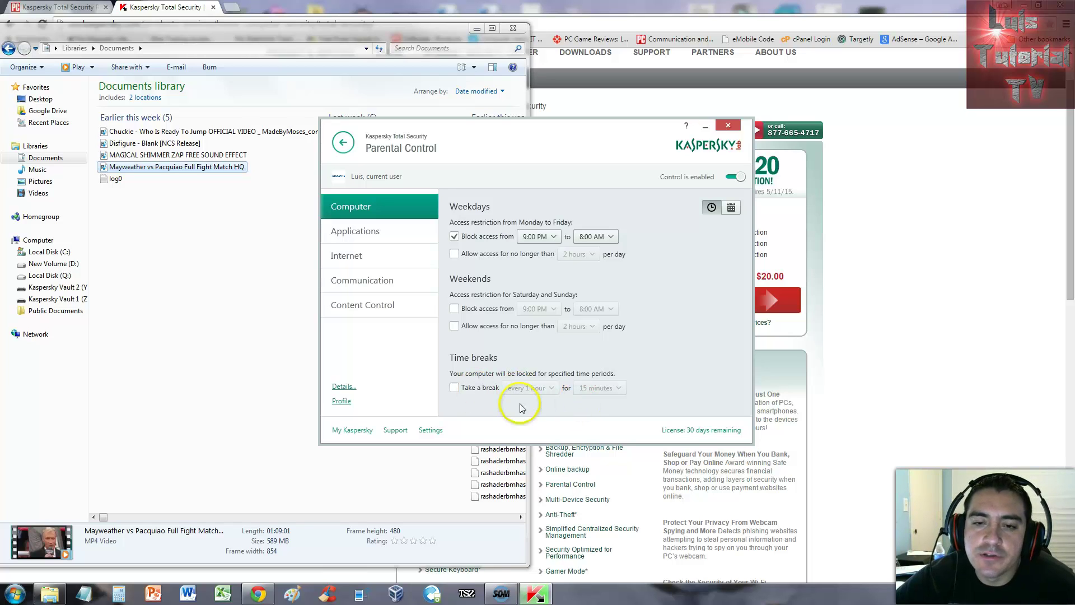
left_click(362, 241)
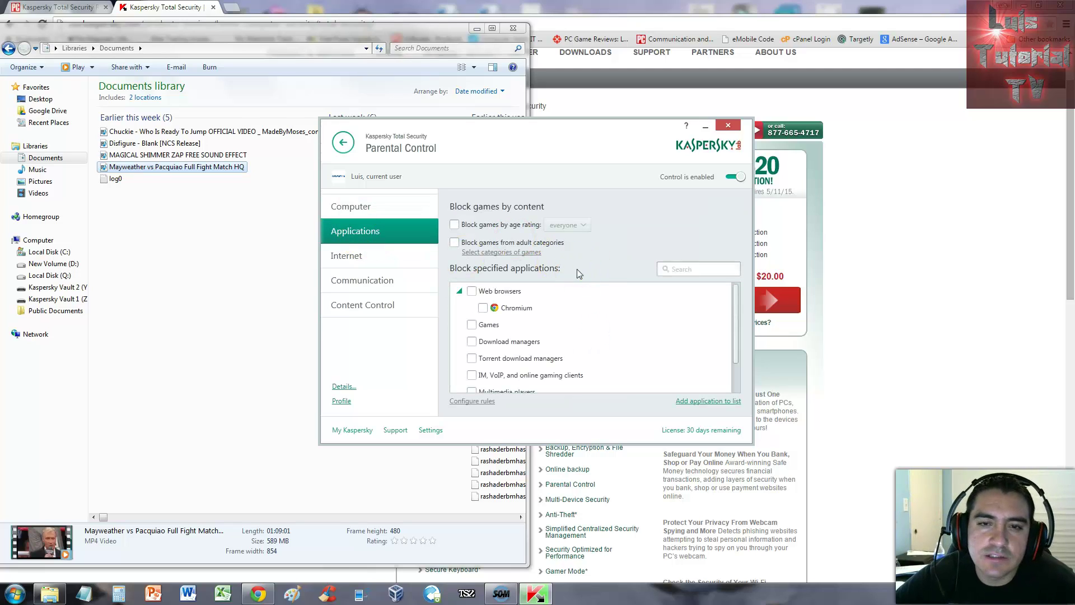
Step: Look through the Internet, Communication and Content Control restrictions, ending back on Computer
left_click(401, 255)
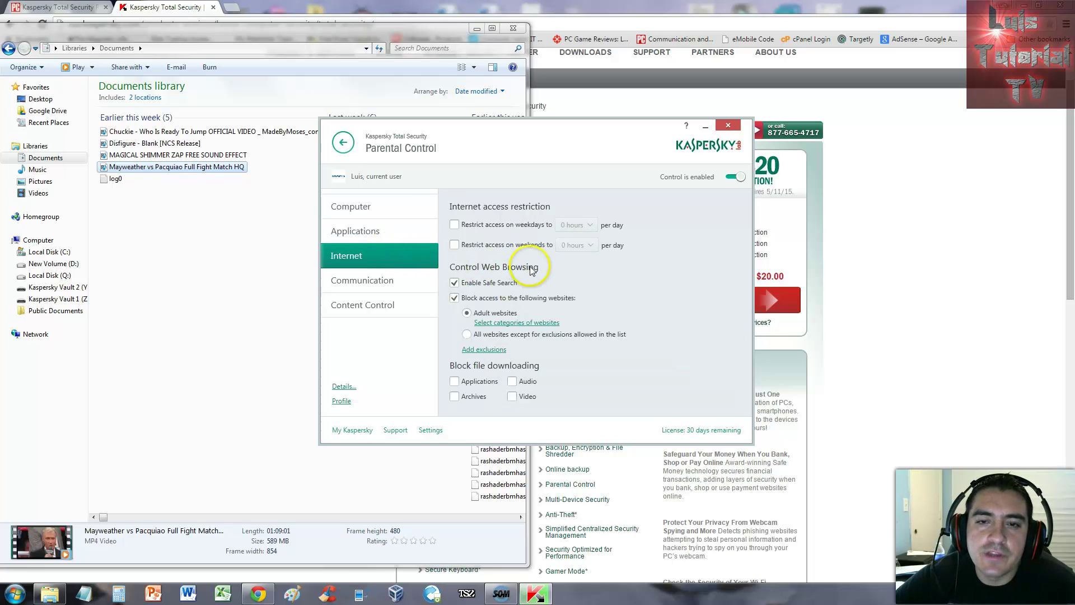
left_click(385, 283)
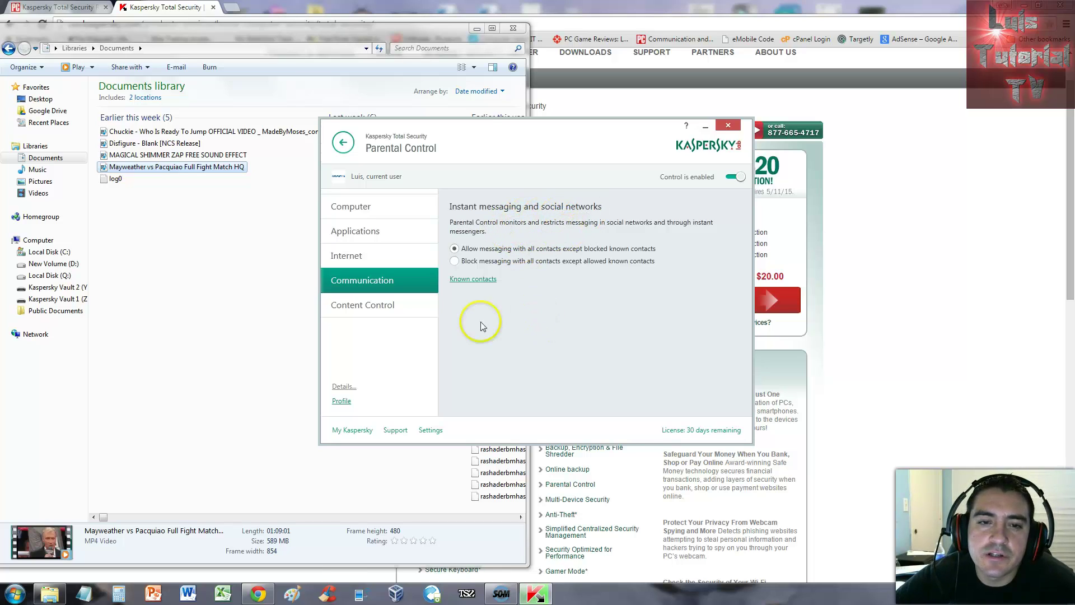
left_click(396, 316)
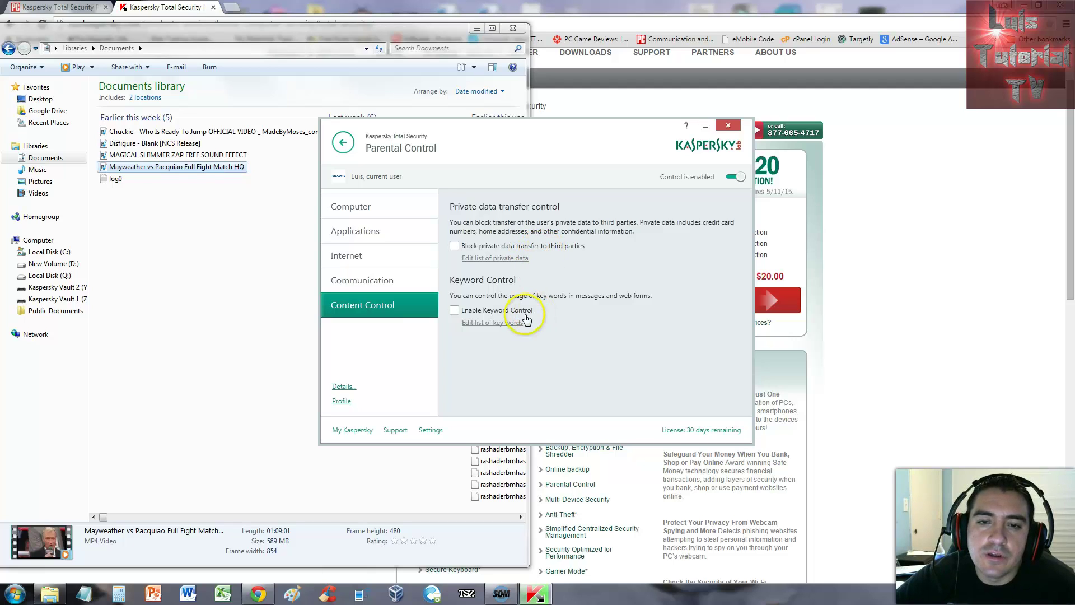
left_click(358, 207)
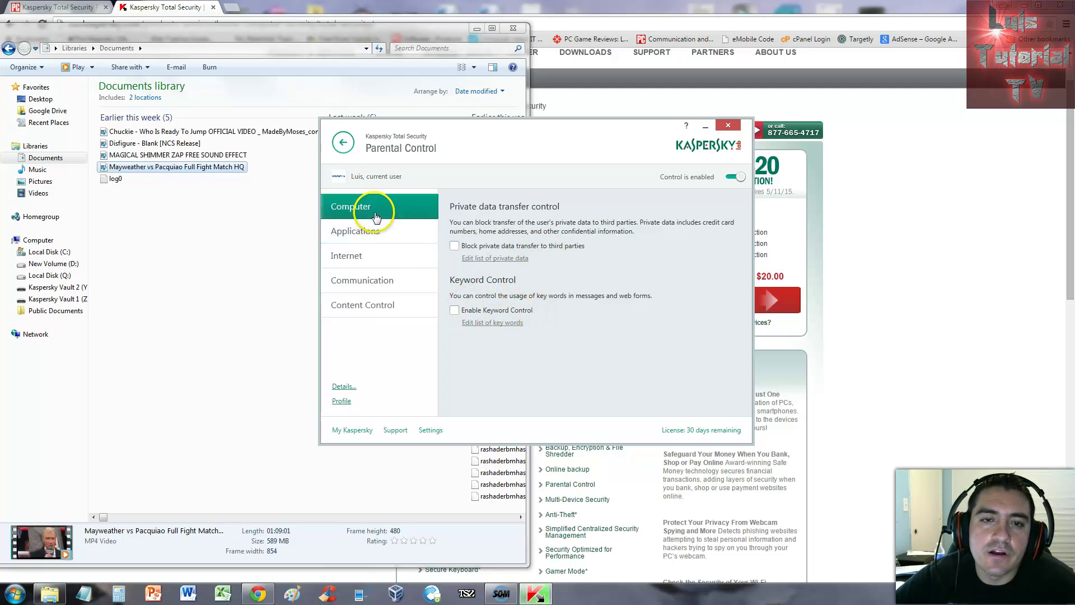
Step: Back out of Parental Control and the Update page to the main dashboard while updating continues
left_click(344, 141)
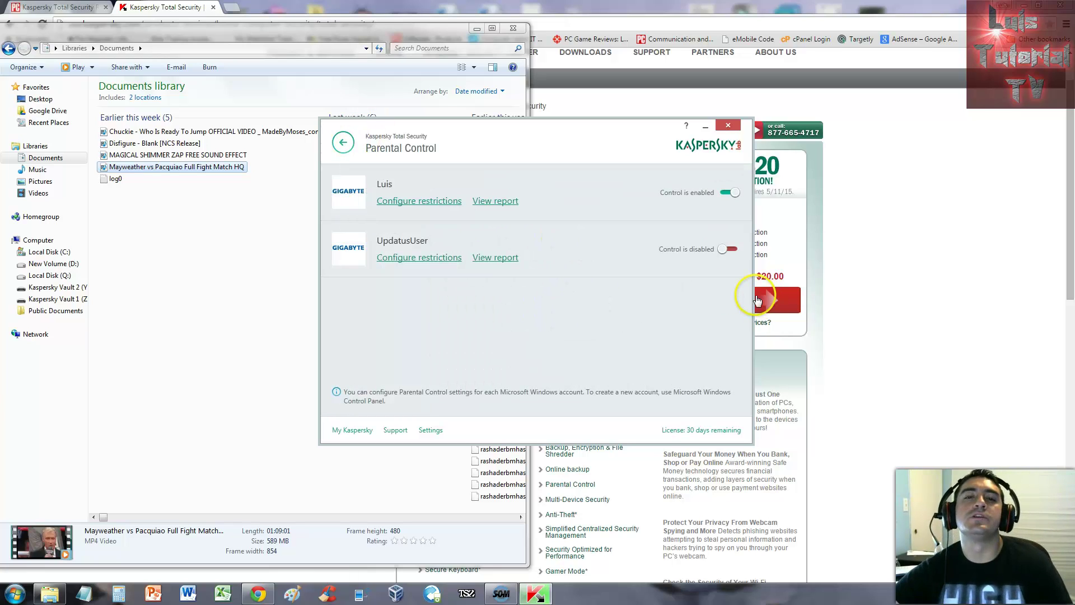
key("BackSpace")
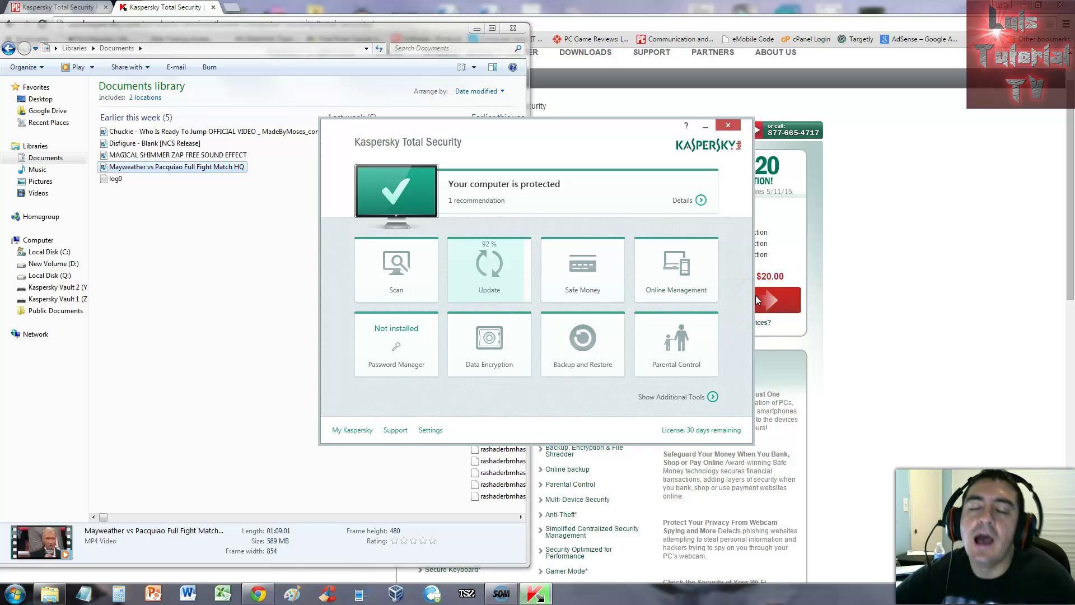
left_click(732, 271)
left_click(592, 294)
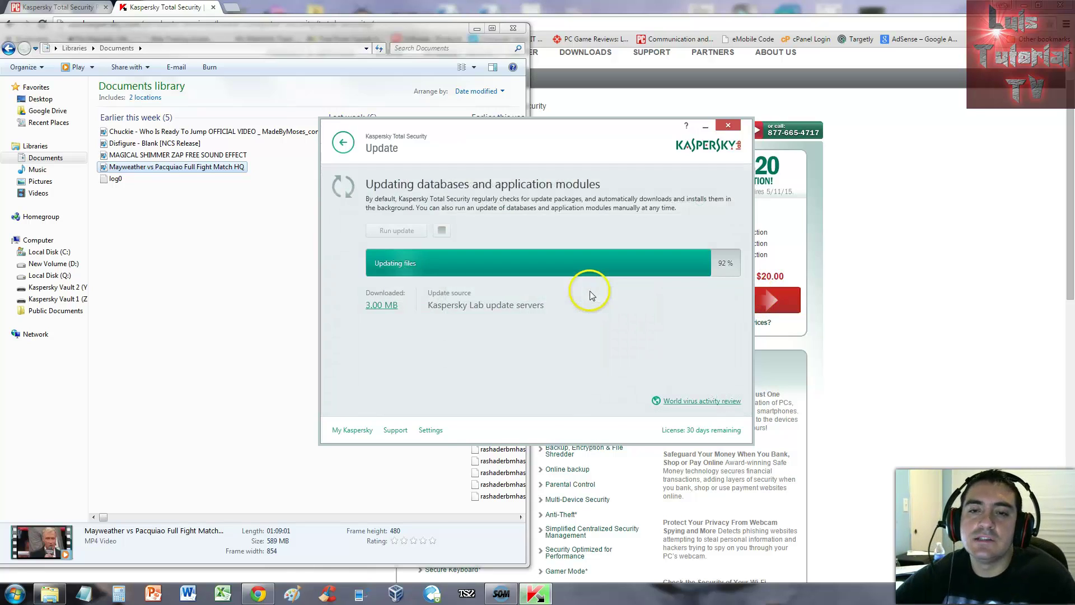
left_click(345, 144)
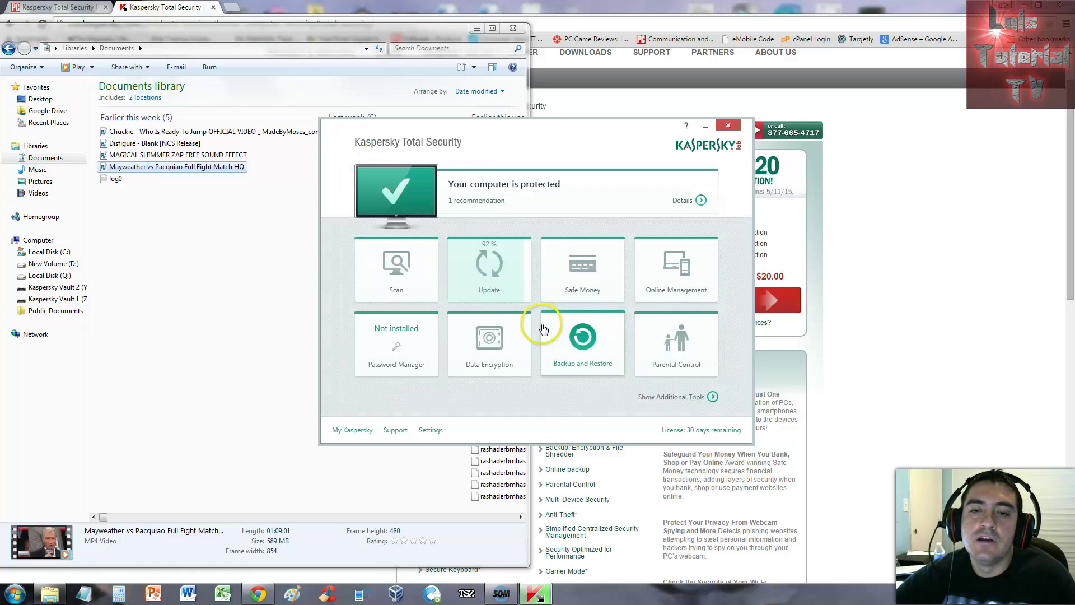
left_click(525, 429)
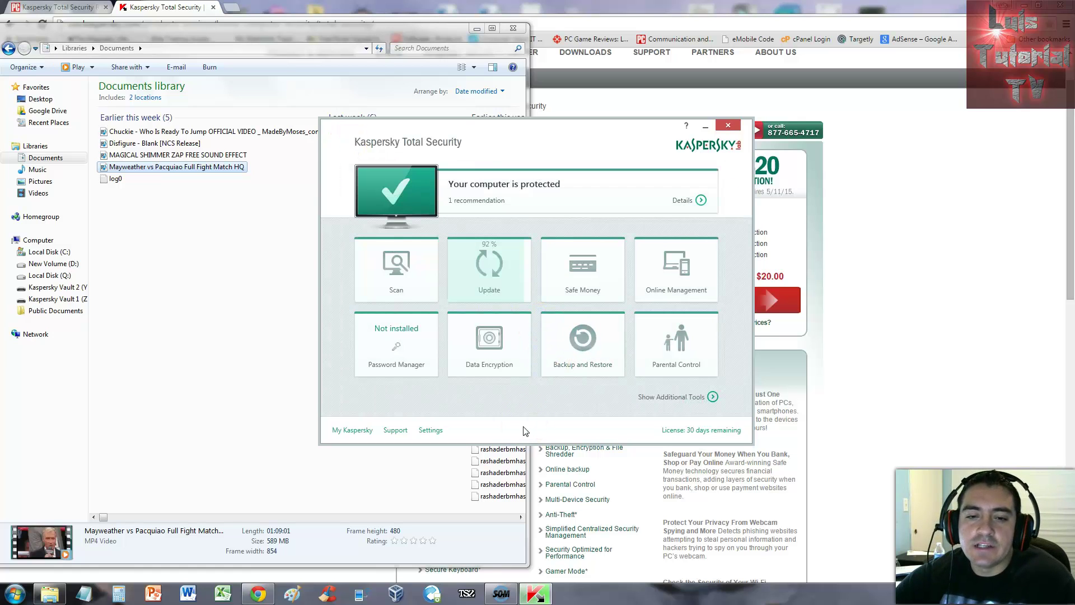
Step: Turn on the Anti-Spam and Anti-Banner toggles in the Protection settings
left_click(432, 429)
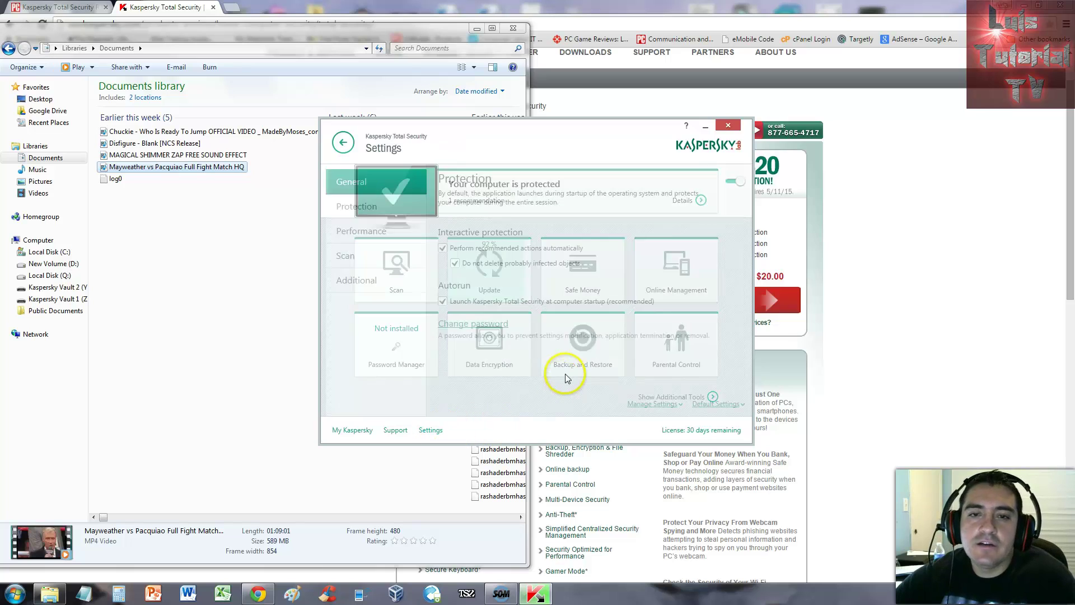
left_click(394, 216)
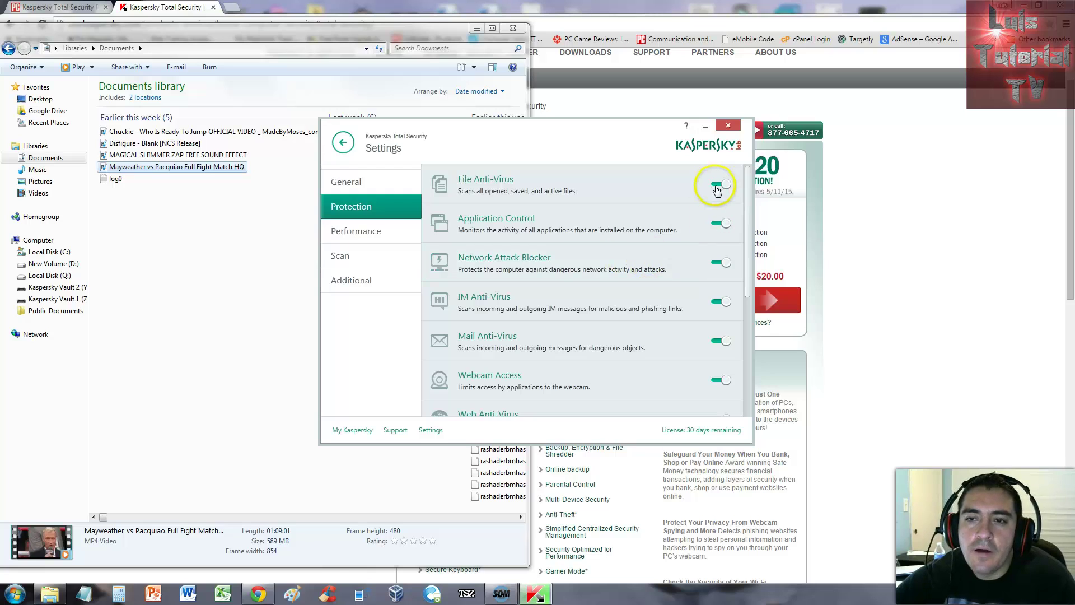
left_click_drag(750, 212, 740, 338)
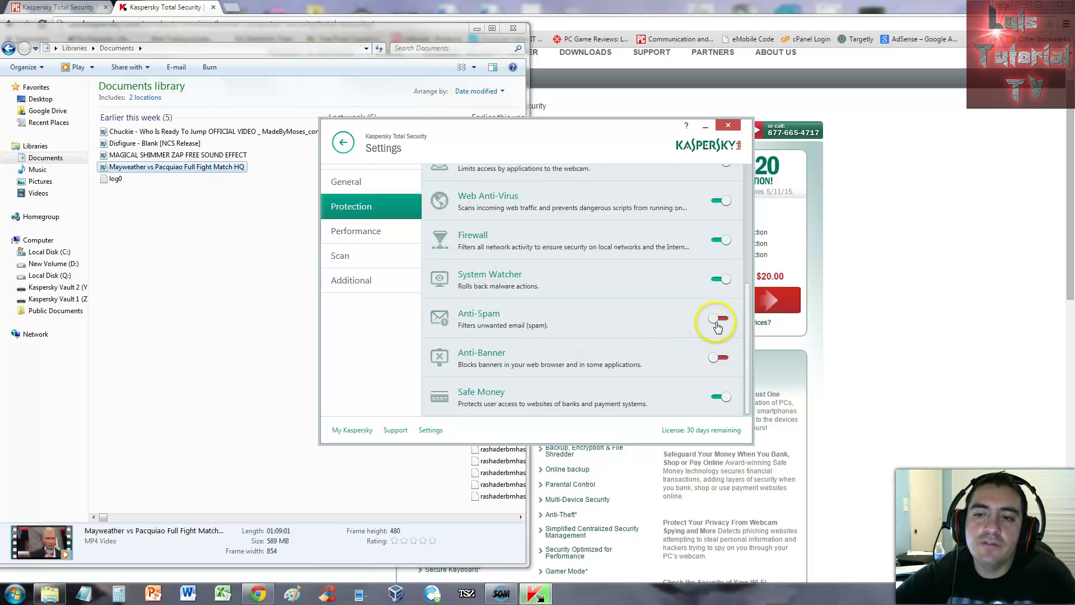
left_click(717, 322)
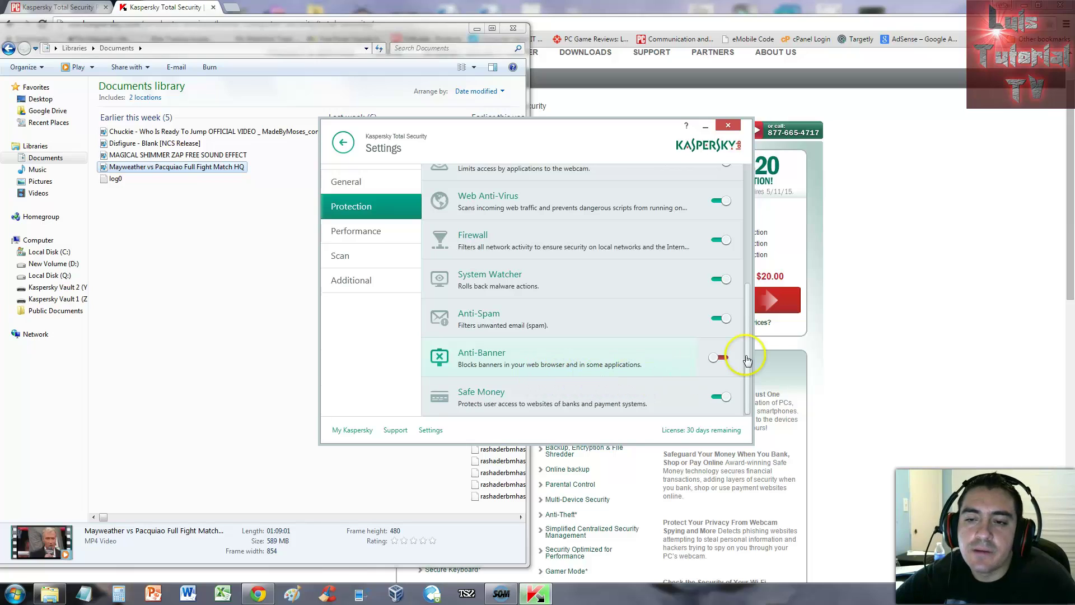
left_click(722, 357)
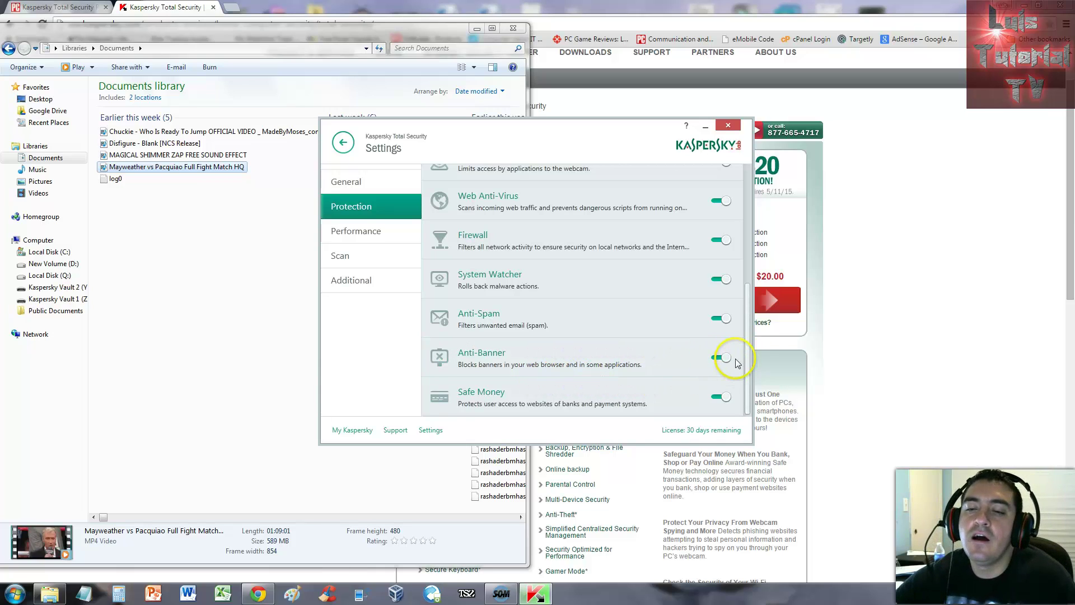
Step: Show the Performance settings, turning Use Gaming Profile off and back on, and scroll the options
left_click(370, 230)
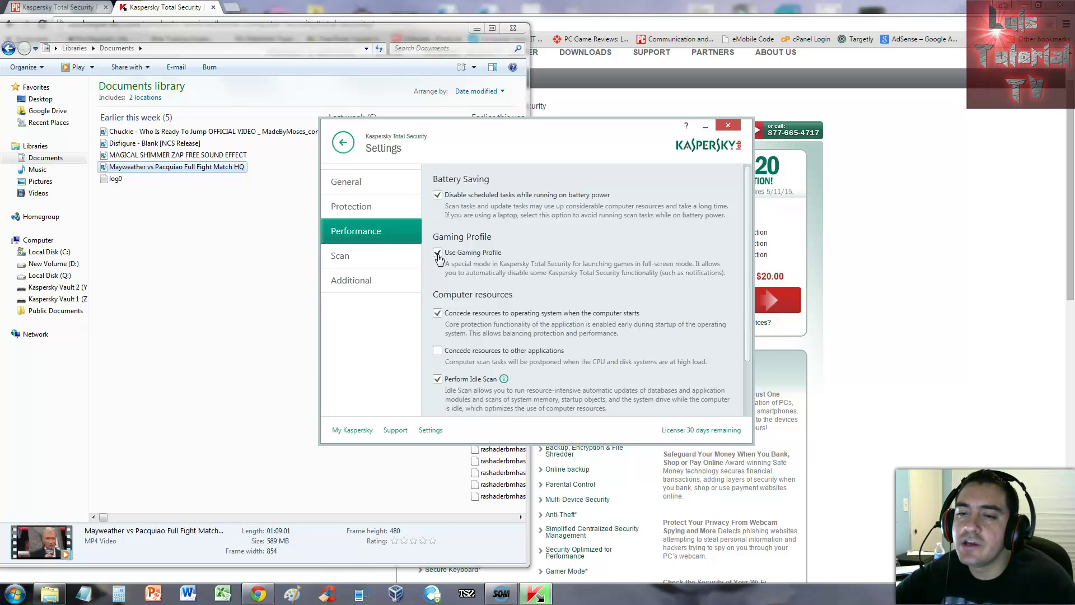
left_click(437, 254)
left_click(437, 255)
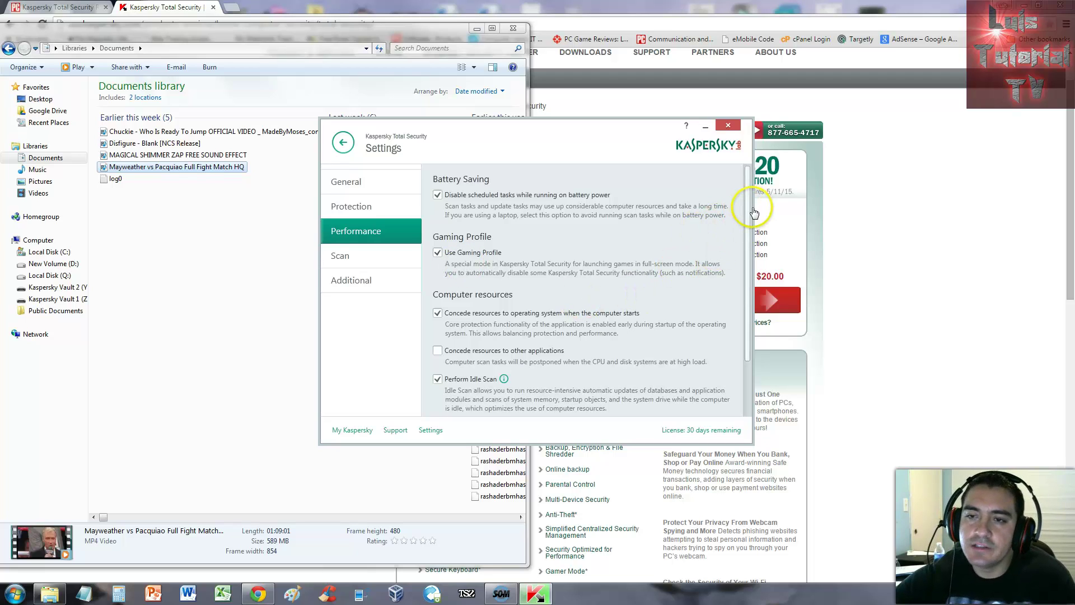
left_click_drag(747, 211, 748, 258)
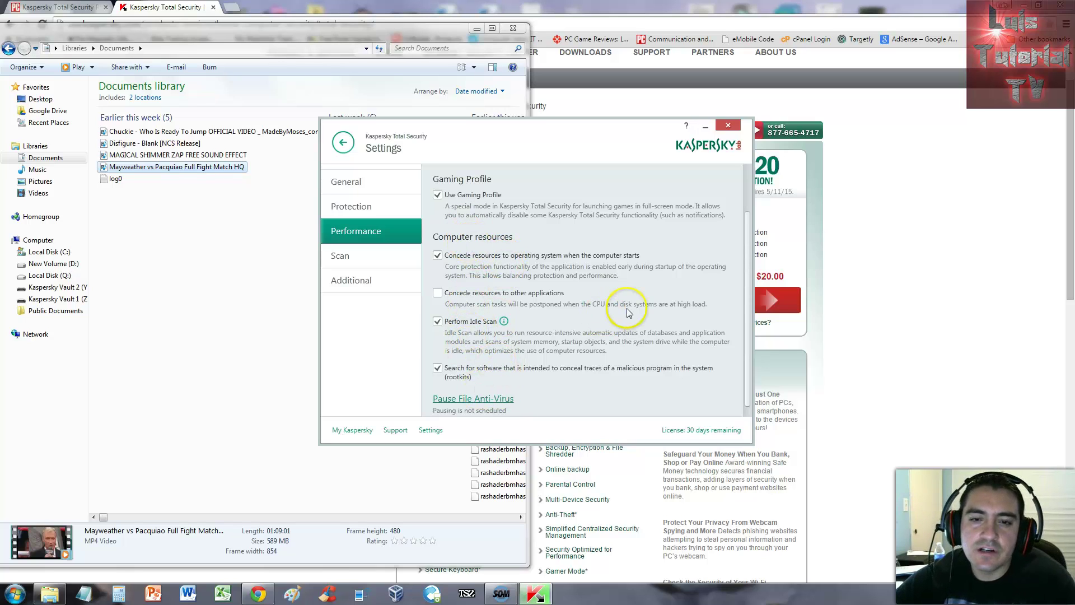
Step: Review the scan settings at Recommended level, checking the action-on-threat-detection choices without changing them
left_click(392, 257)
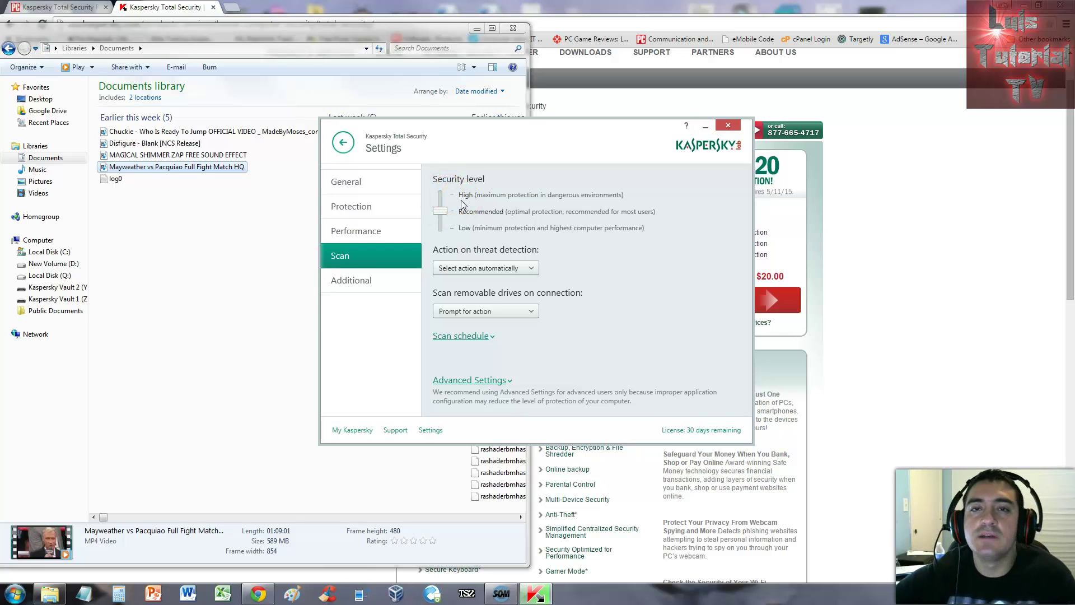
left_click(507, 270)
left_click(589, 264)
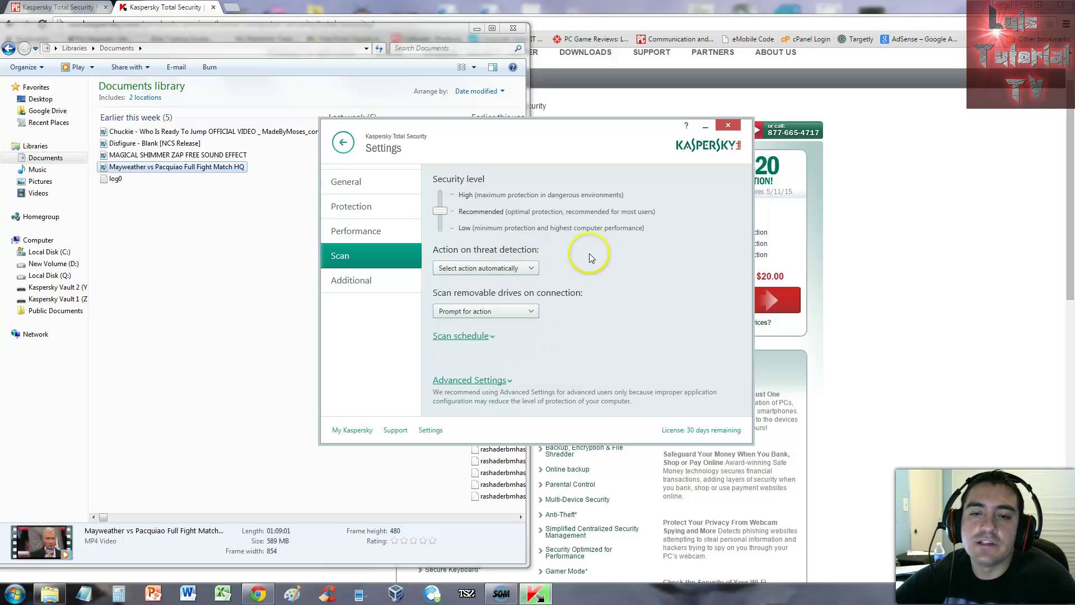
Step: Open the Additional settings categories and review the Notifications page
left_click(392, 292)
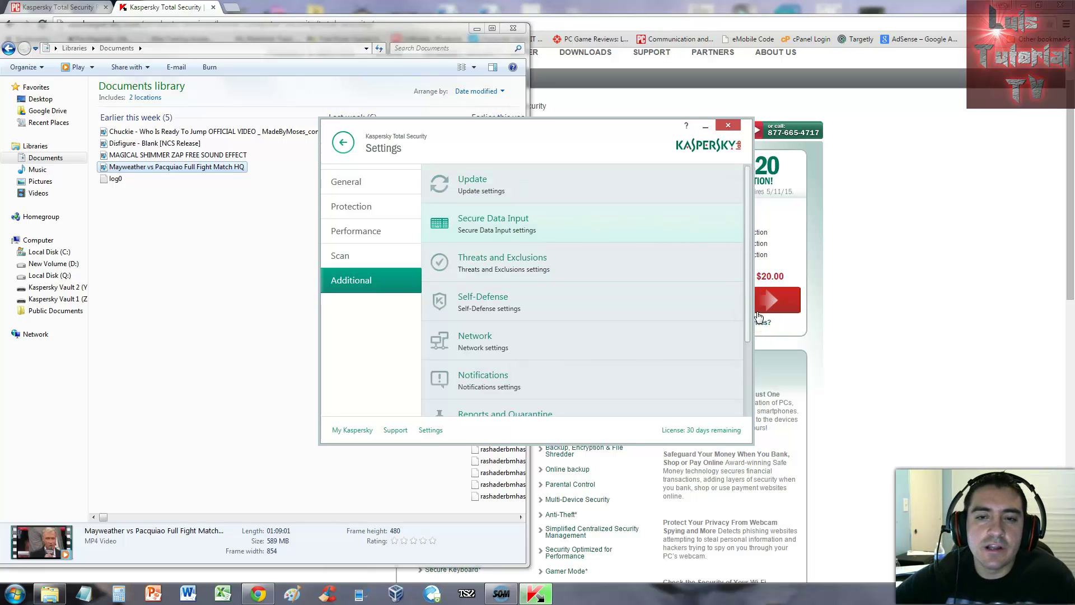
left_click_drag(748, 201, 746, 271)
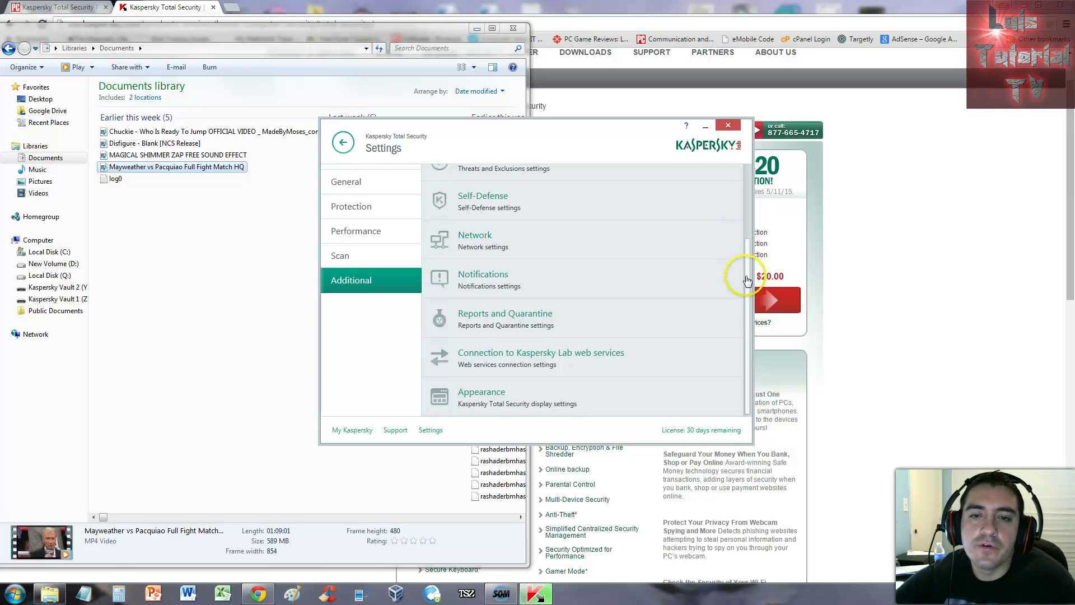
left_click(549, 283)
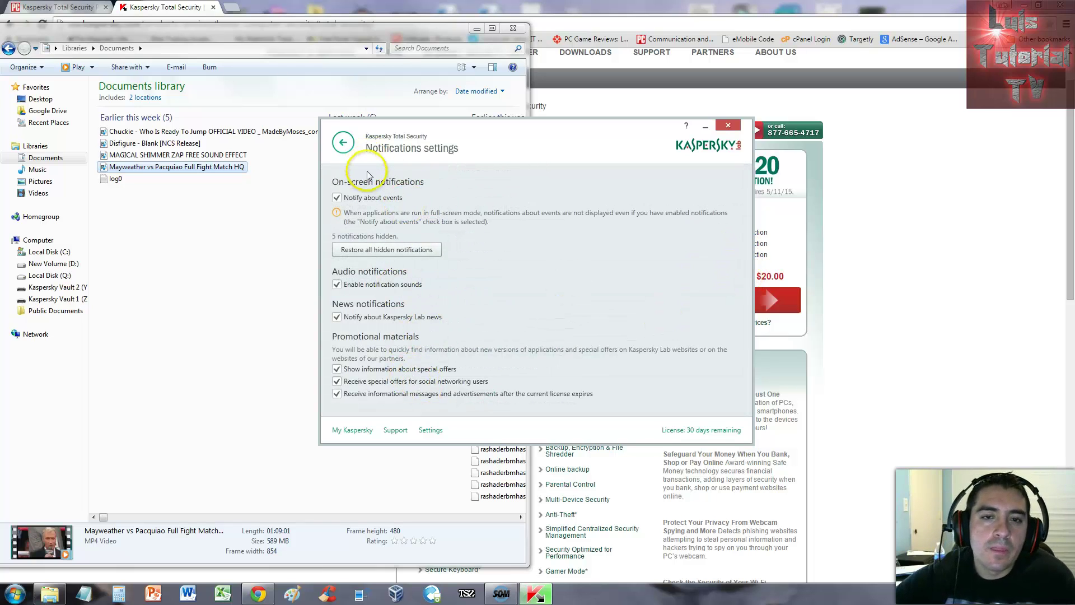
left_click(343, 143)
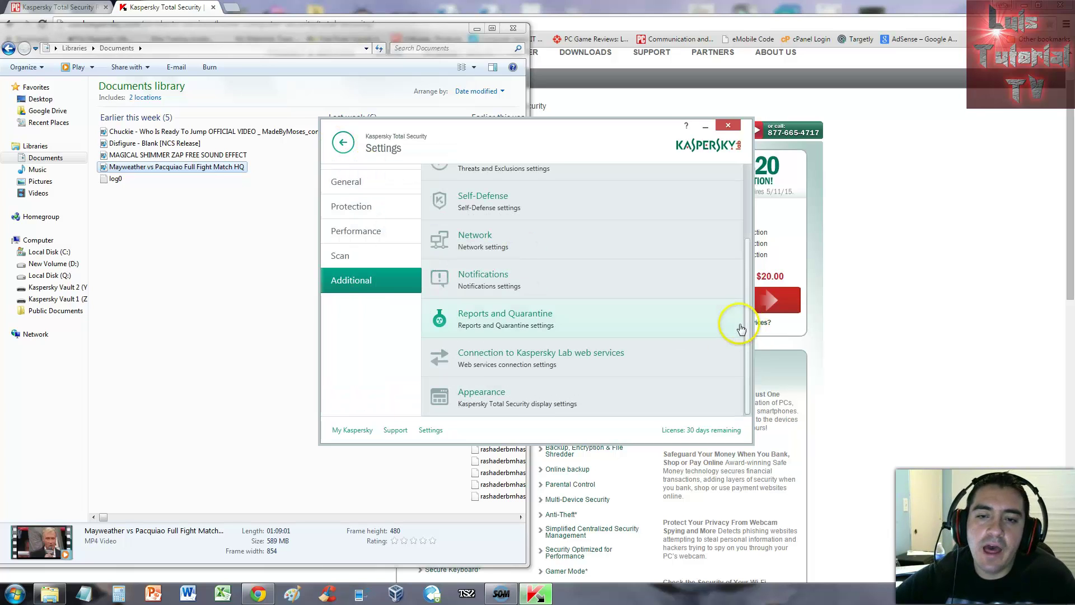
Step: Review the Reports and Quarantine page and the Kaspersky Lab web services connection page
left_click(558, 335)
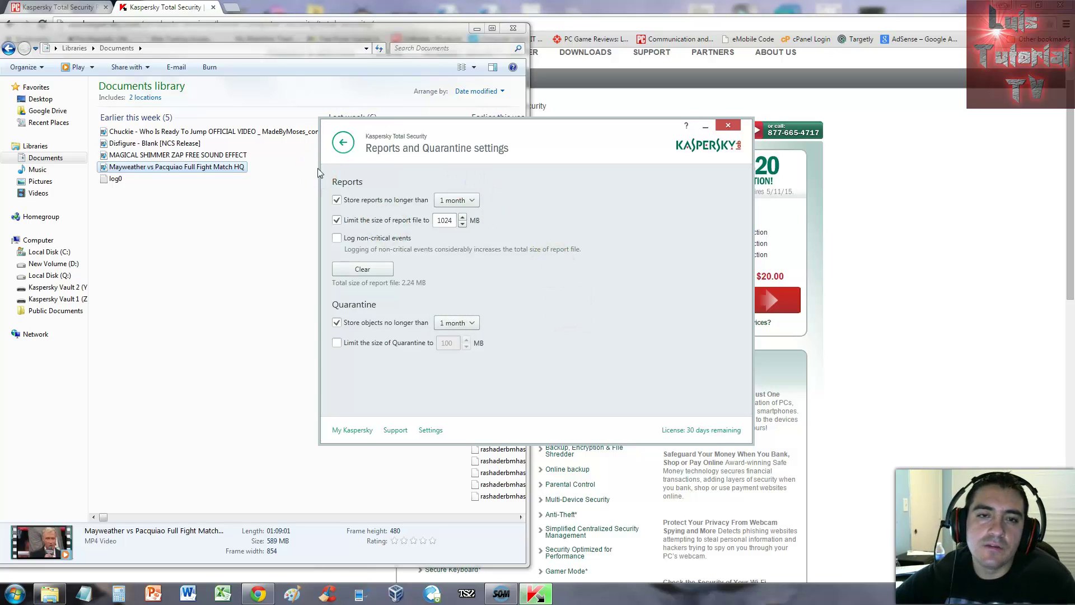
left_click(343, 142)
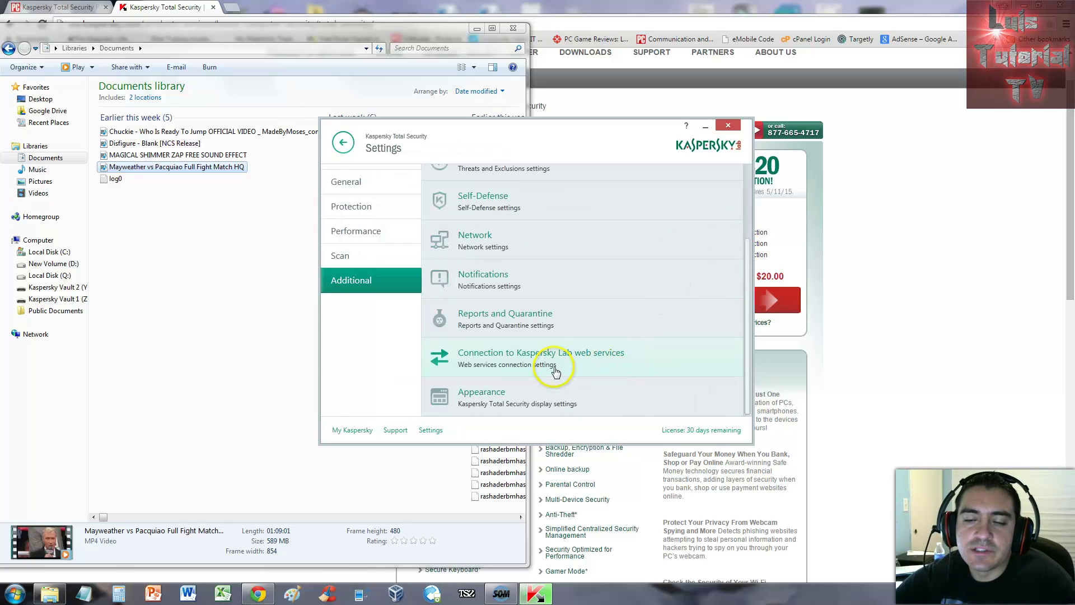
left_click(619, 367)
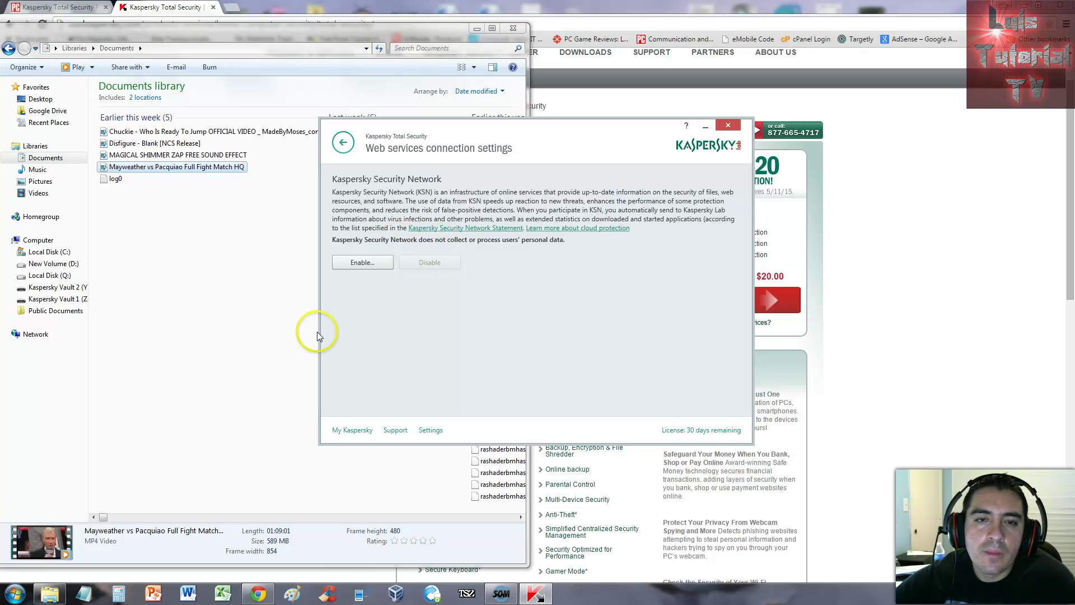
key("BackSpace")
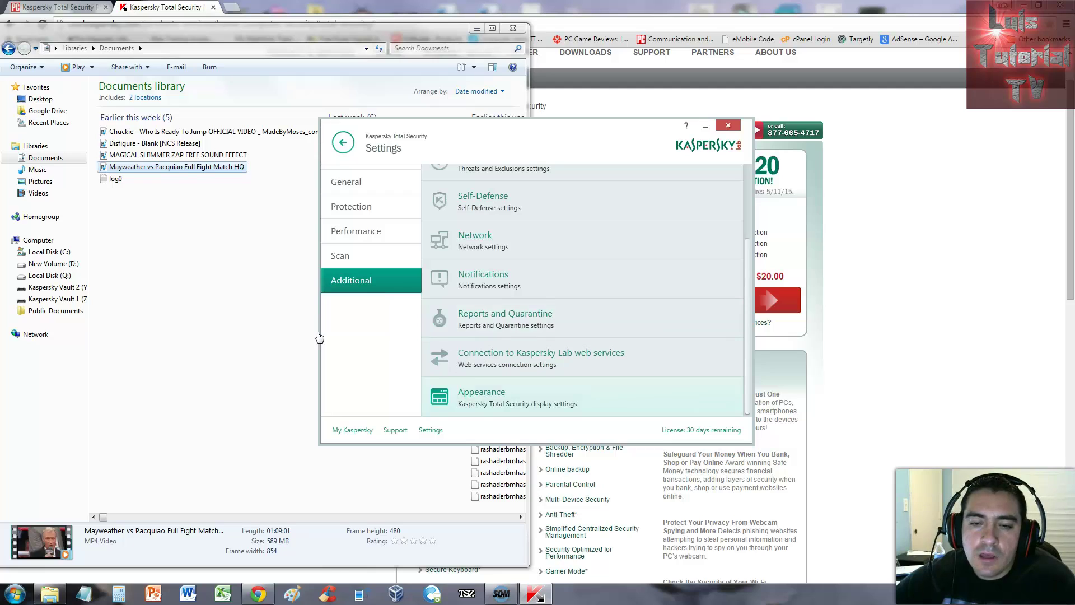
key("Return")
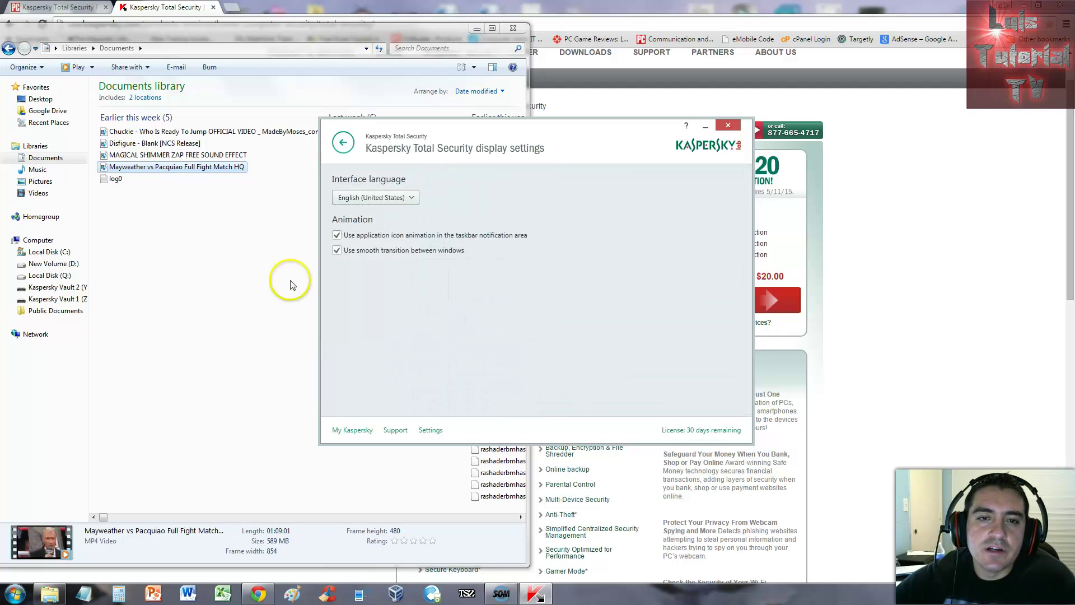
key("alt+Down")
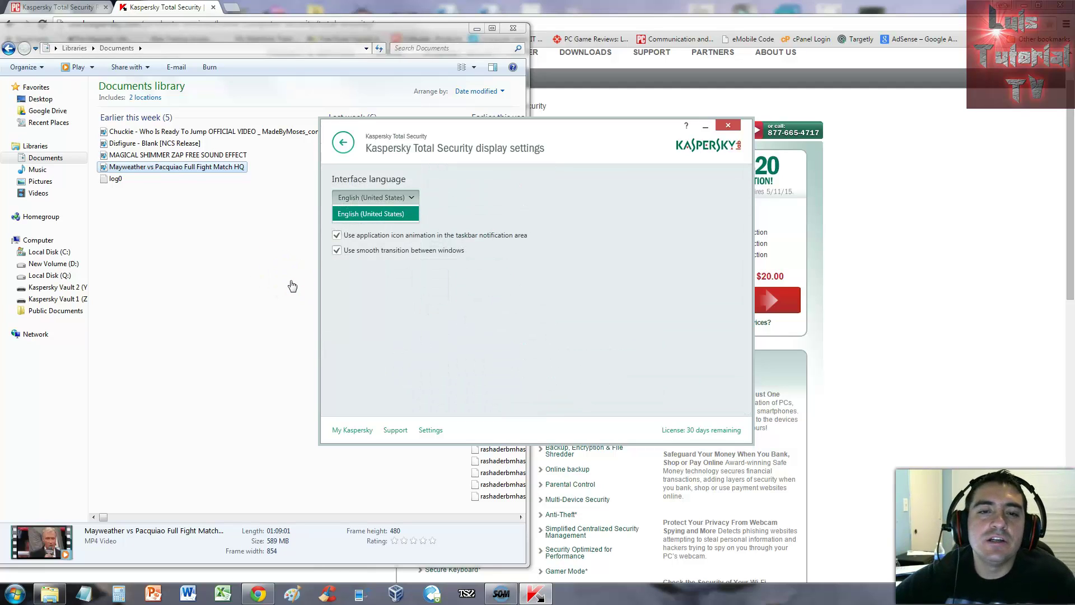
key("Escape")
key("alt+Down")
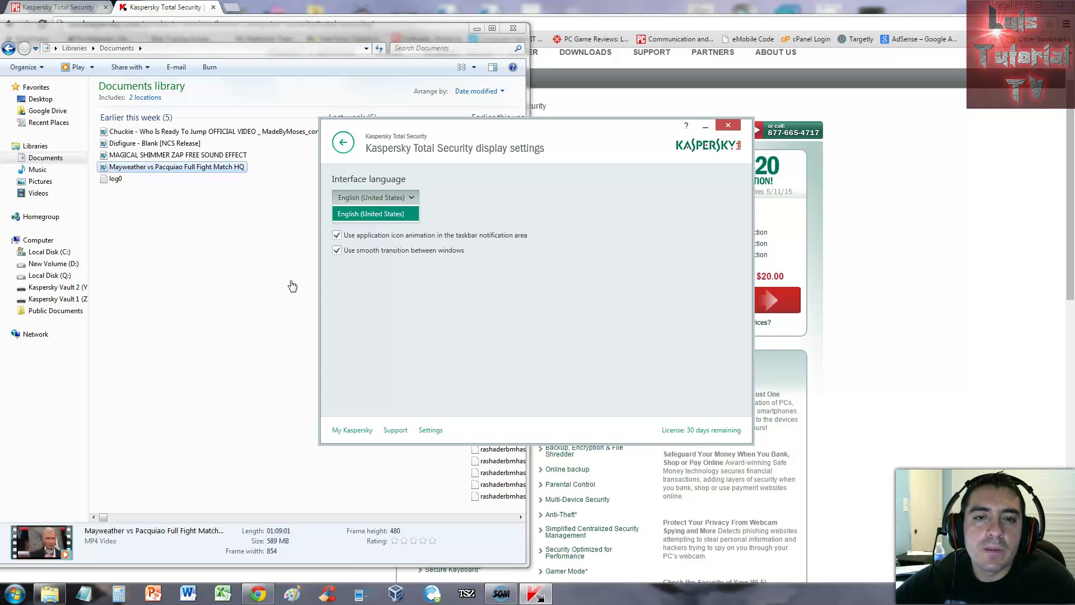
left_click(397, 213)
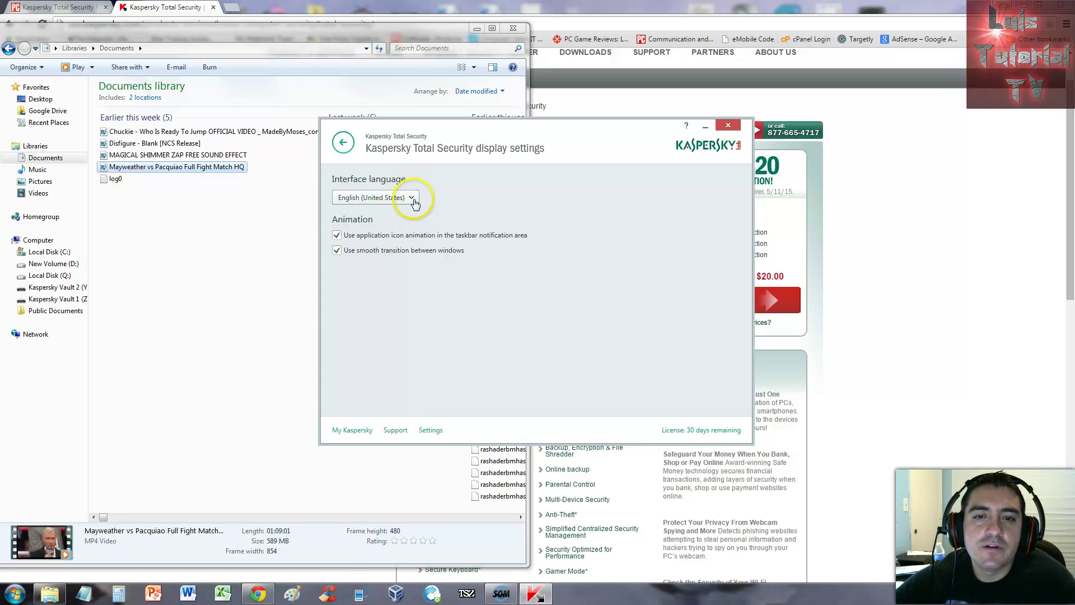
left_click(413, 199)
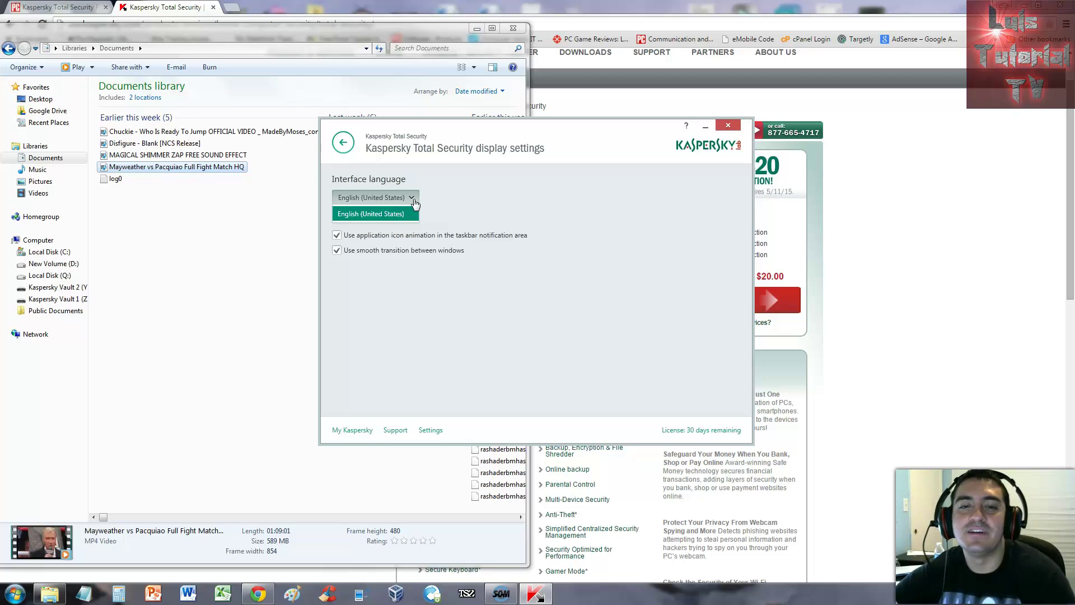
left_click(343, 144)
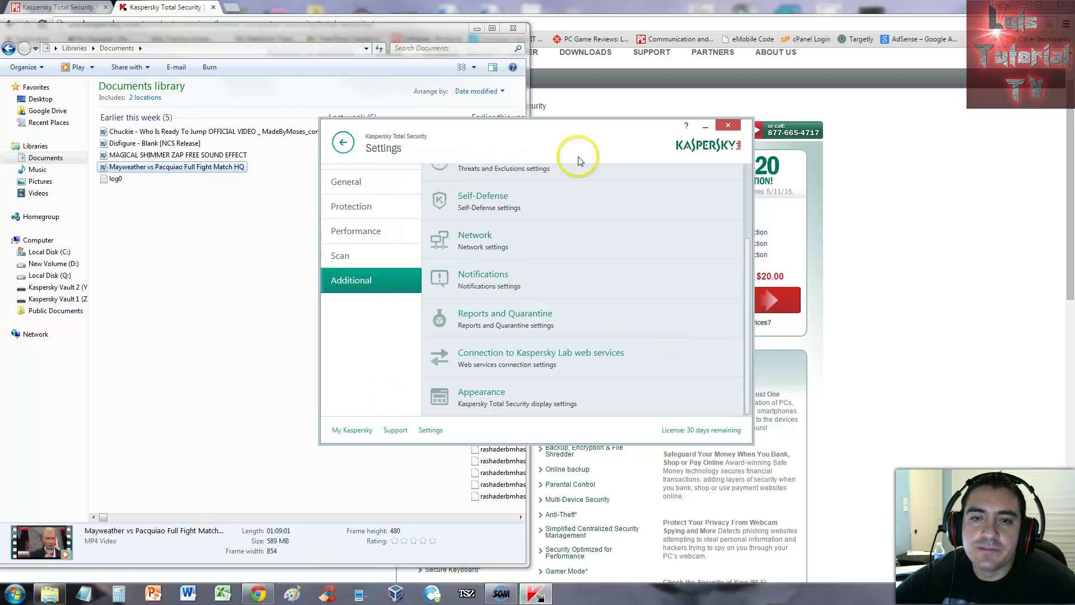
Step: Nudge the Kaspersky Settings window a little left and down by its title bar
left_click_drag(581, 151, 572, 163)
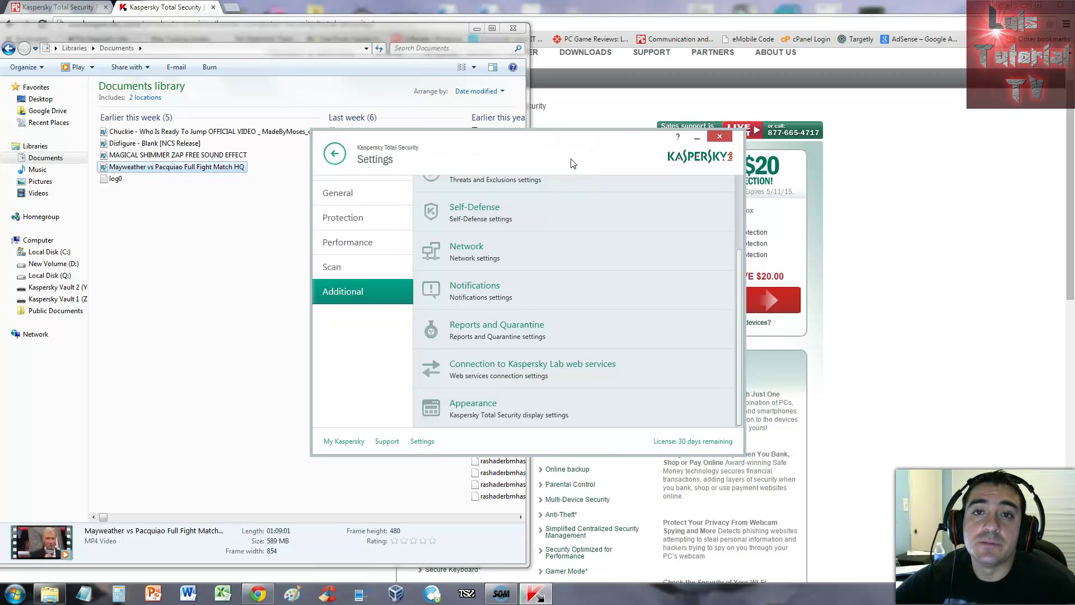